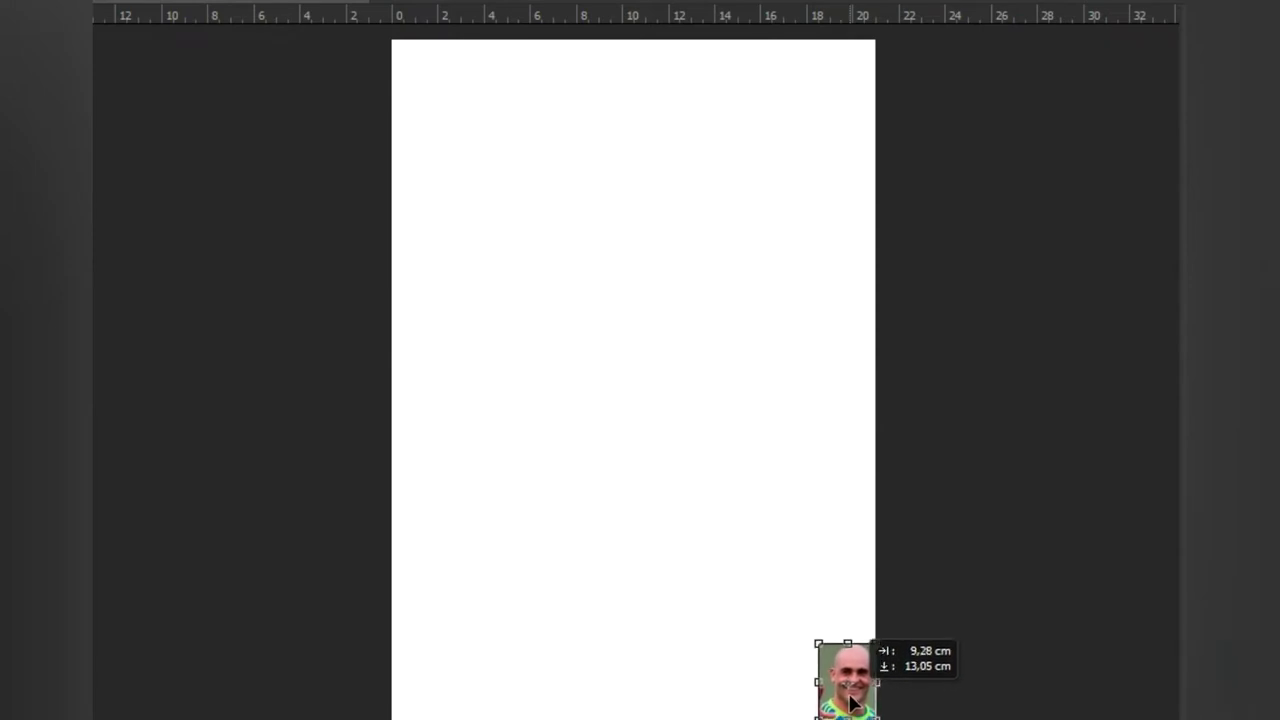
Step: Enlarge the placed portrait photo to nearly fill the white page's width and centre it horizontally
drag(814, 646, 347, 214)
key(Return)
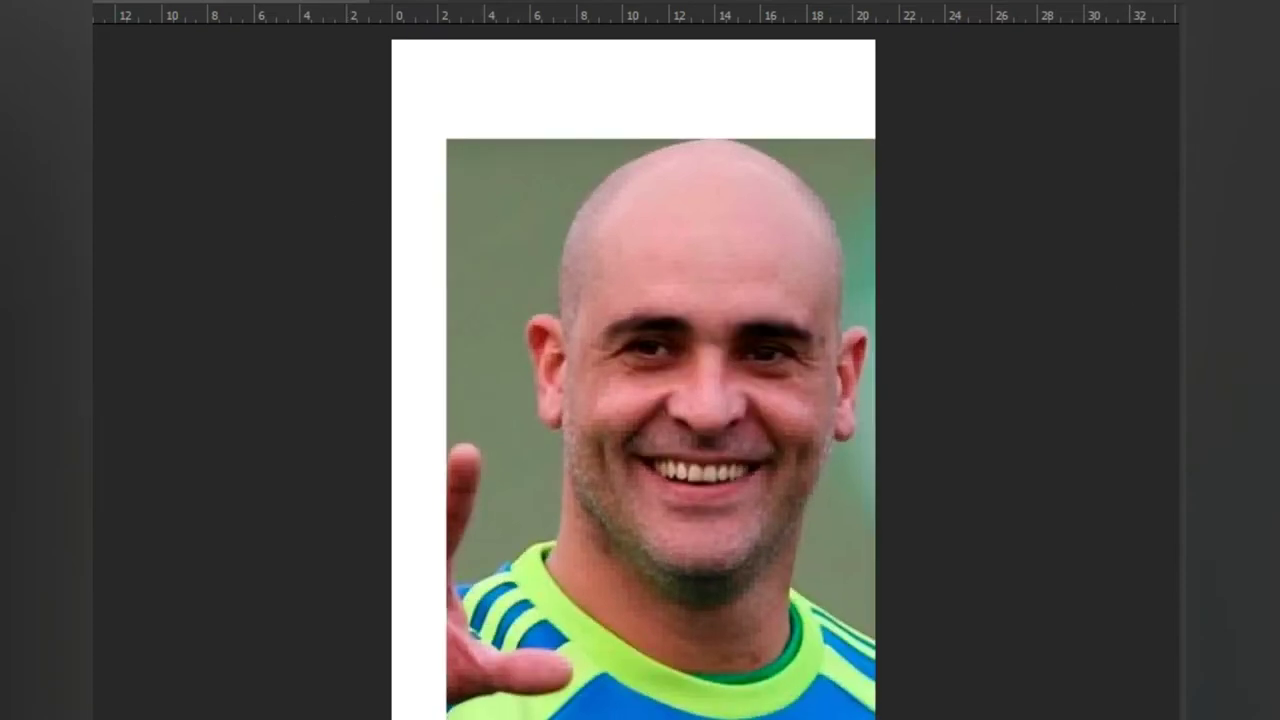
drag(727, 381, 704, 402)
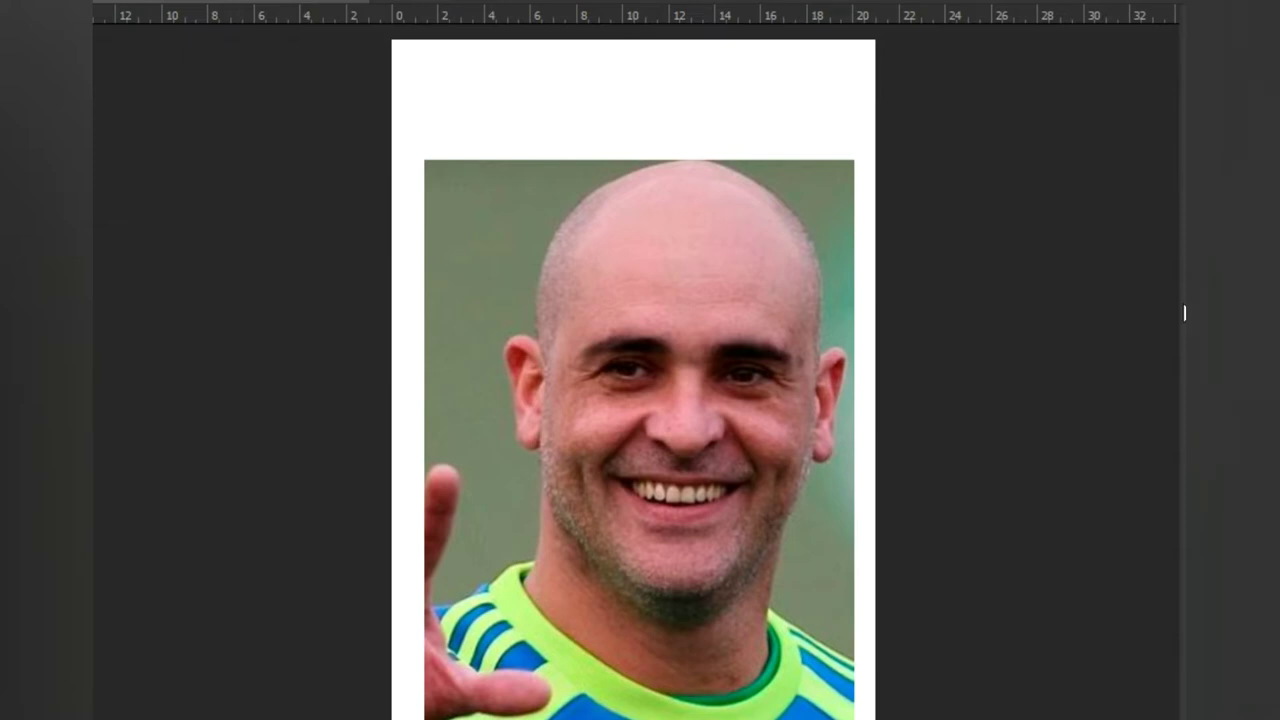
Step: Scale the portrait photo down so white space remains above and beside it on the page
key(ctrl+t)
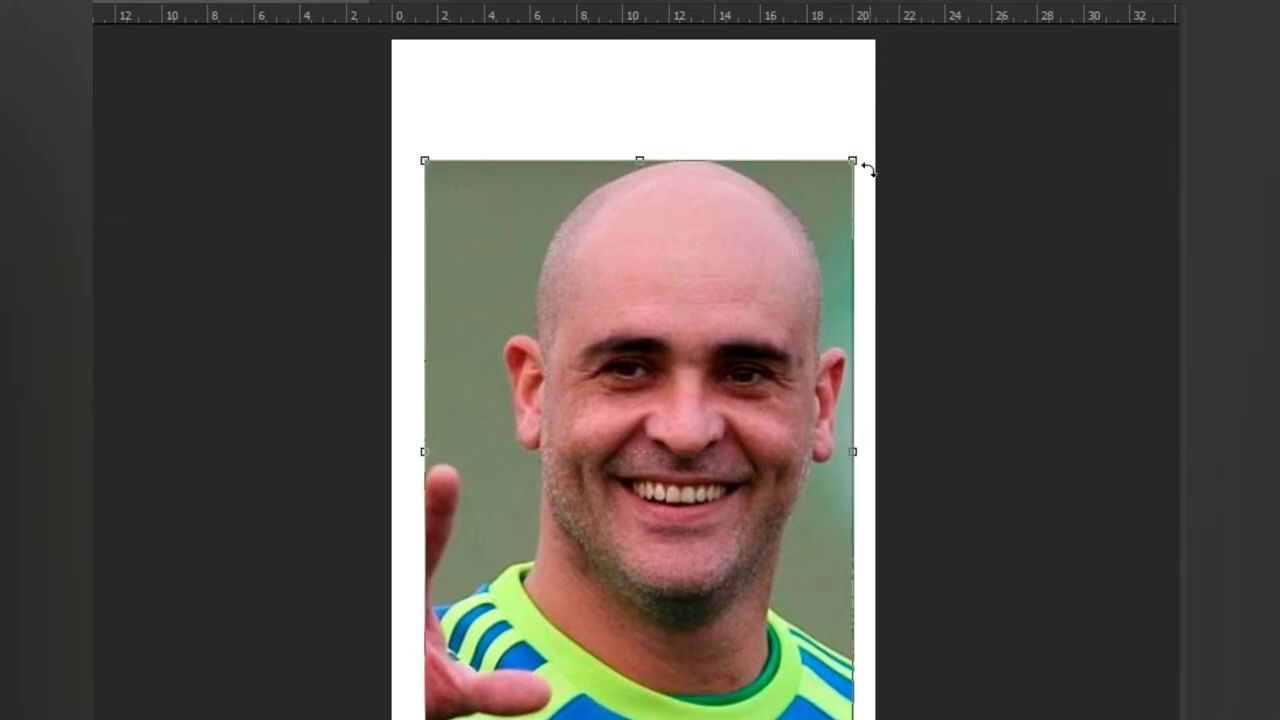
drag(855, 180, 837, 260)
drag(424, 235, 446, 258)
key(Return)
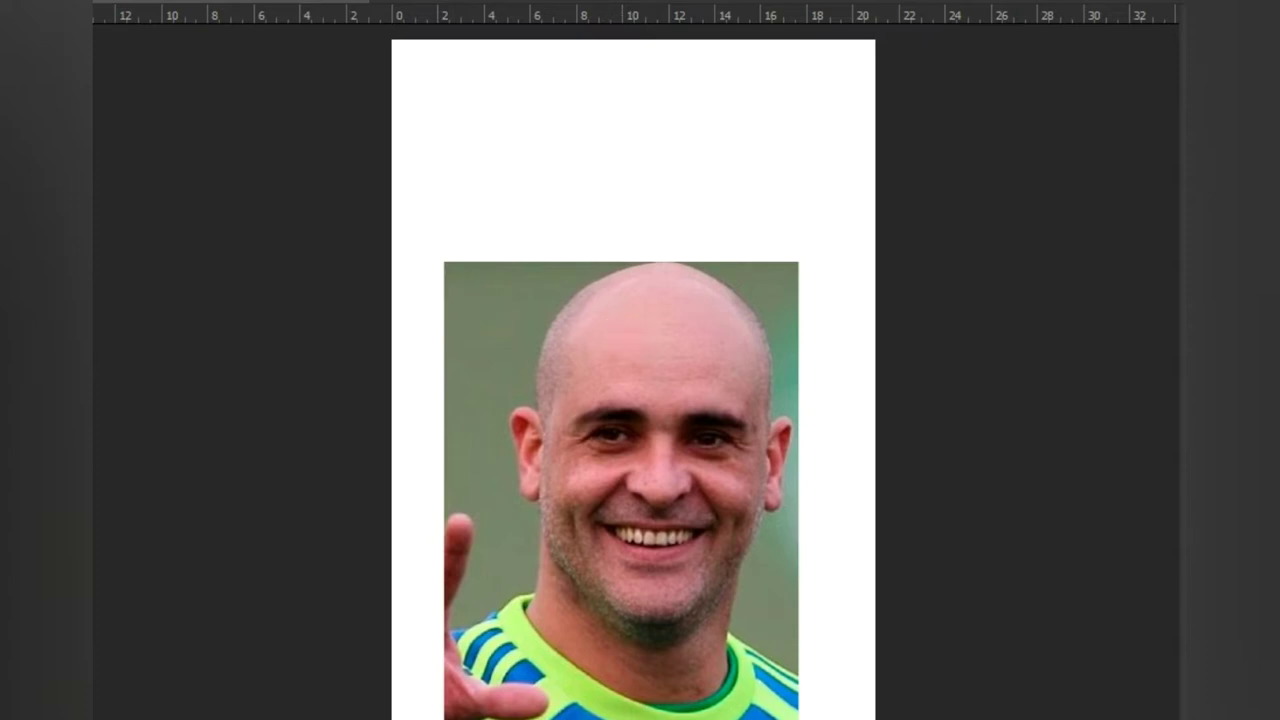
Step: Trace a closed Pen tool path loosely around the man's head, including the ears and chin
click(568, 264)
drag(516, 384, 519, 394)
drag(505, 474, 518, 492)
drag(527, 540, 555, 578)
drag(636, 652, 653, 658)
drag(747, 578, 771, 538)
drag(795, 481, 793, 395)
drag(775, 340, 775, 270)
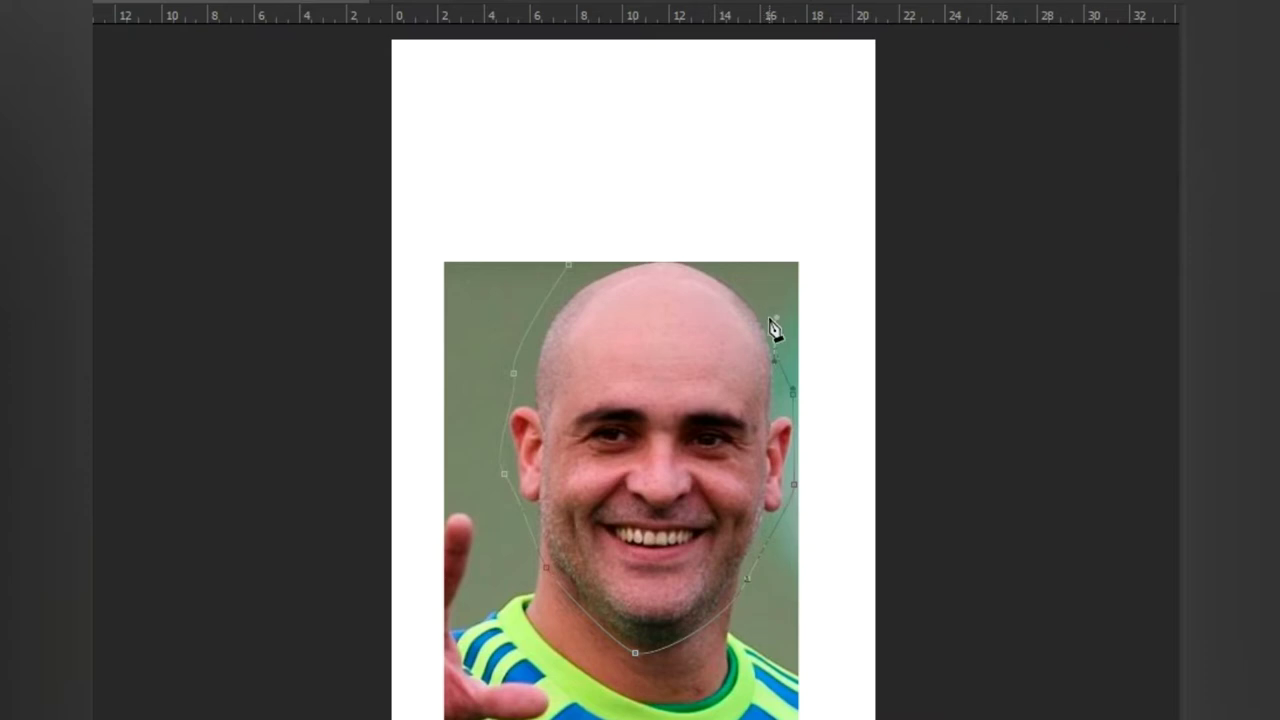
drag(576, 268, 477, 310)
Step: Convert the head path into a new anti-aliased selection with 0 pixels feather and copy the head to its own layer
right_click(680, 400)
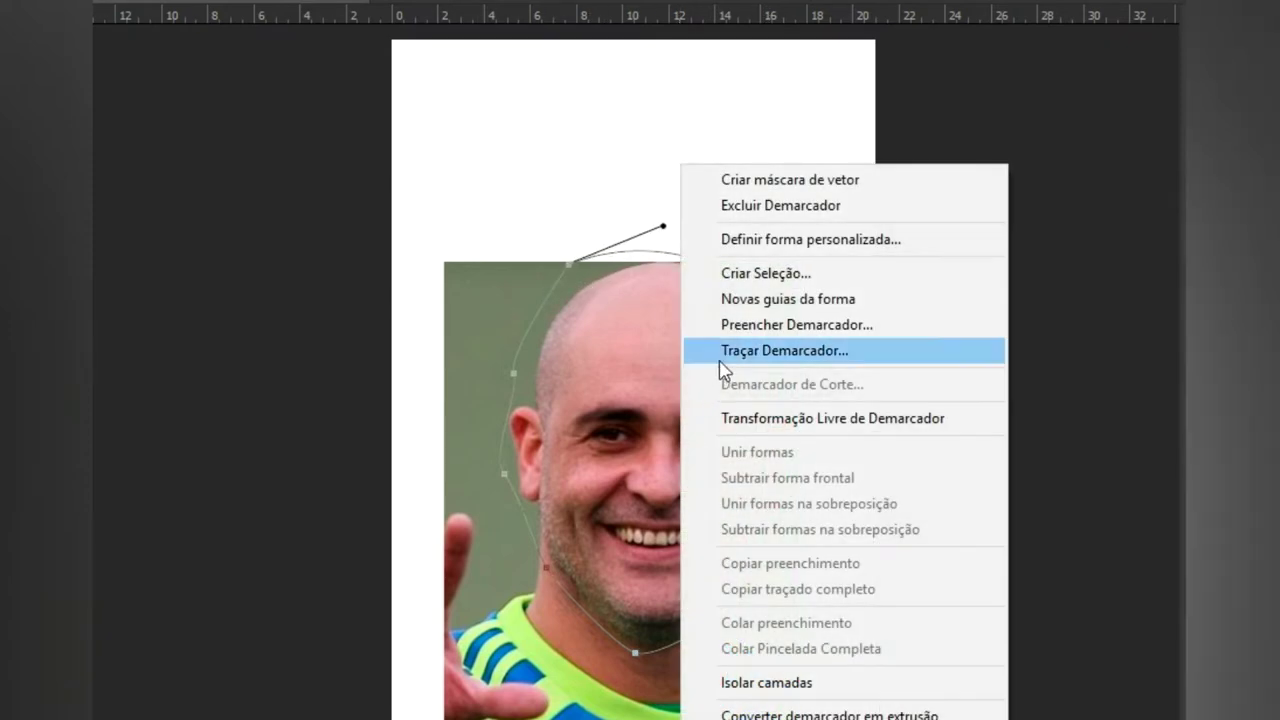
click(749, 272)
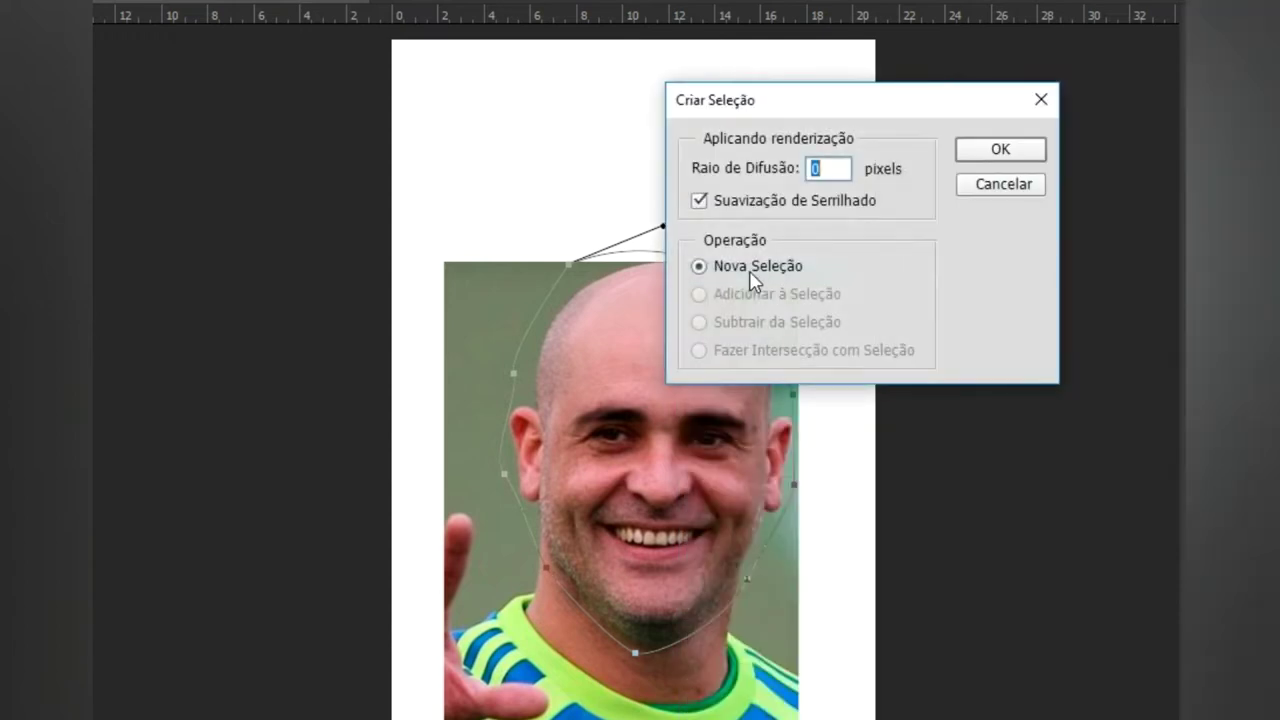
click(1023, 148)
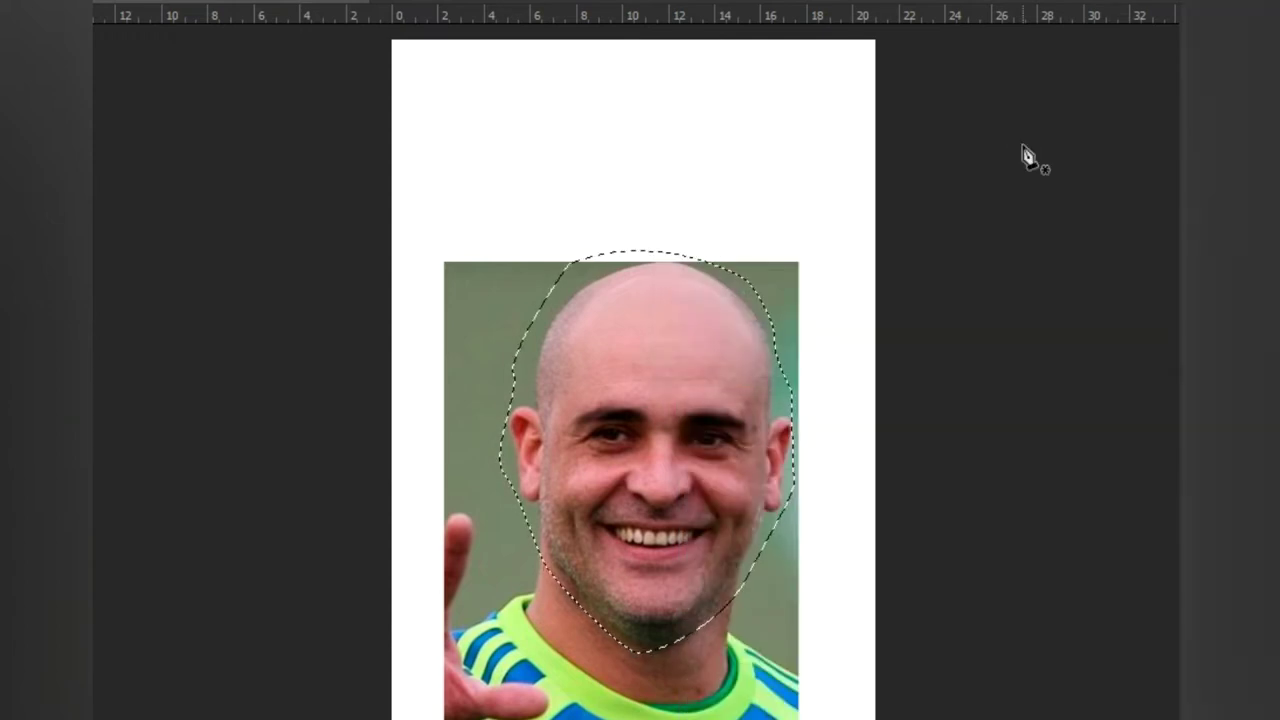
key(ctrl+d)
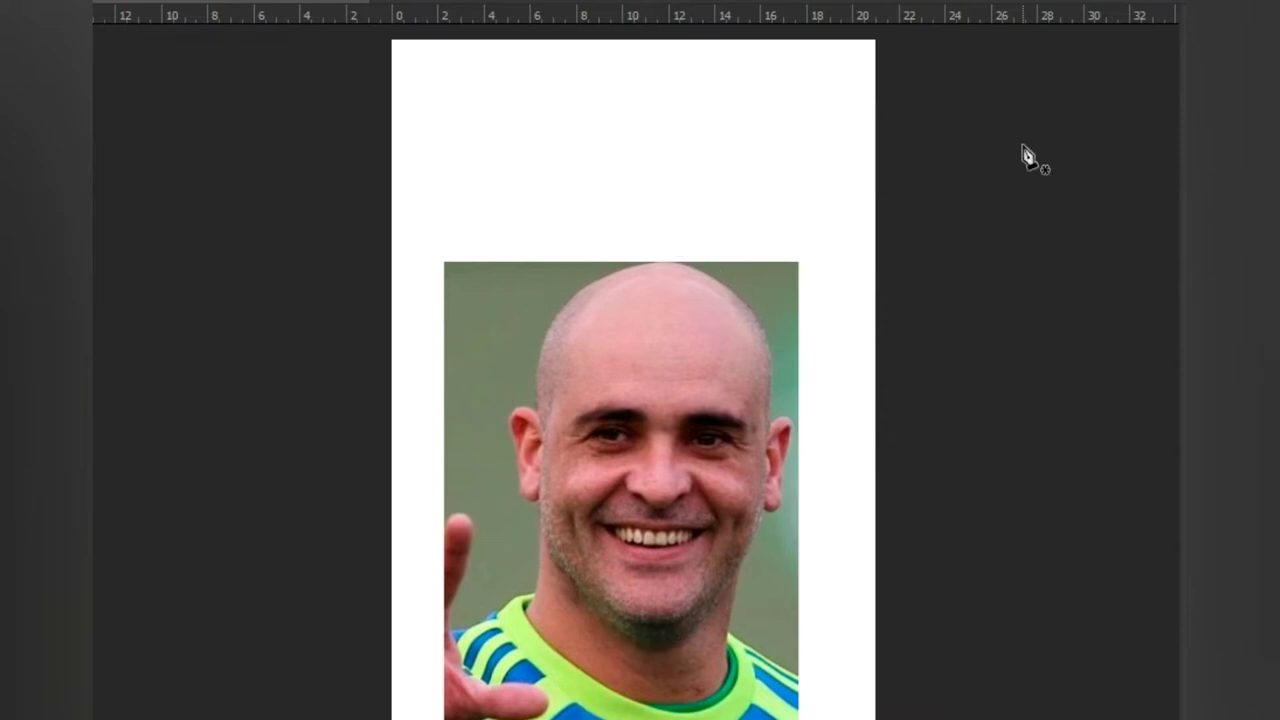
Step: Enlarge the head layer upward and outward from the neck until it nearly fills the page width
key(ctrl+t)
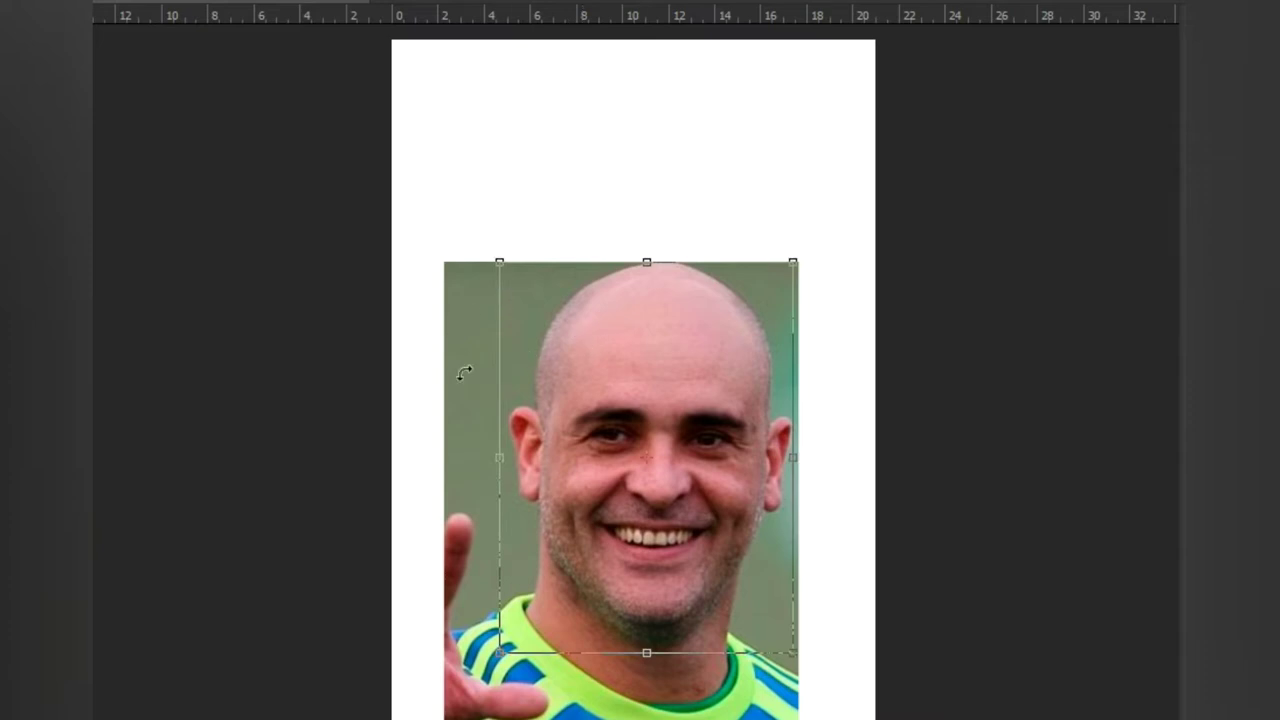
drag(498, 257, 446, 123)
drag(807, 143, 880, 72)
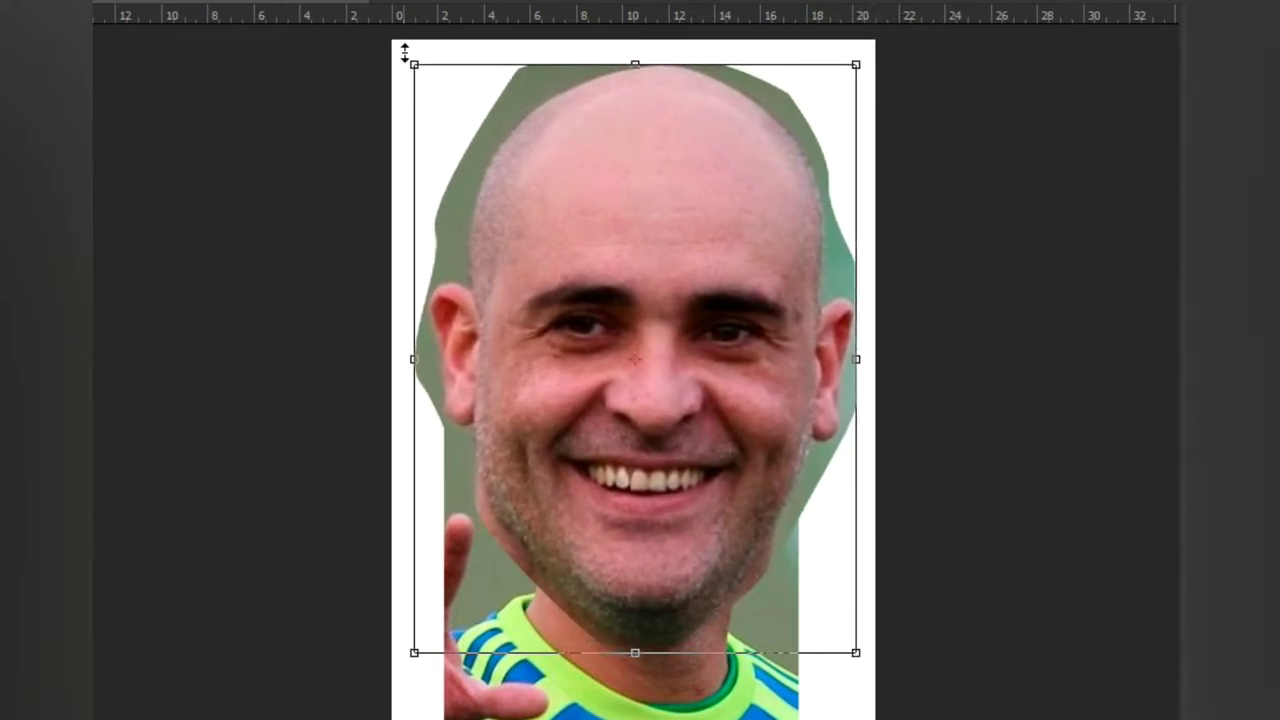
drag(411, 60, 406, 54)
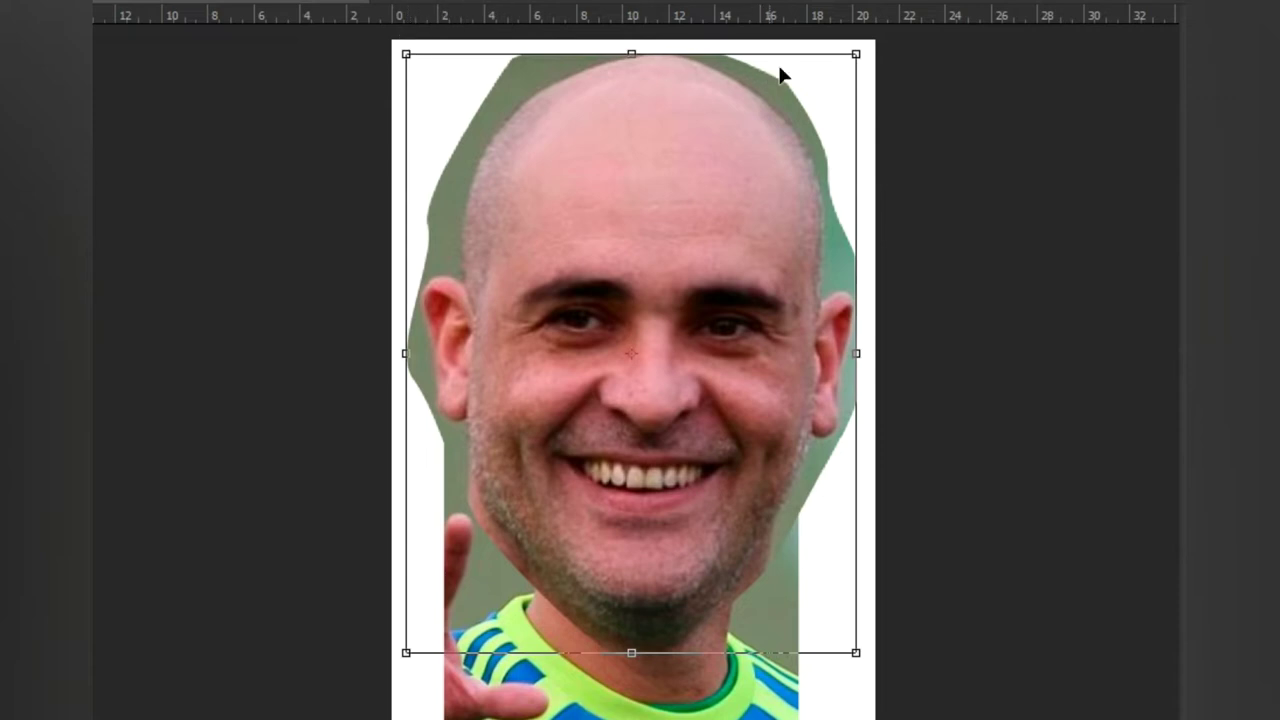
drag(859, 51, 864, 47)
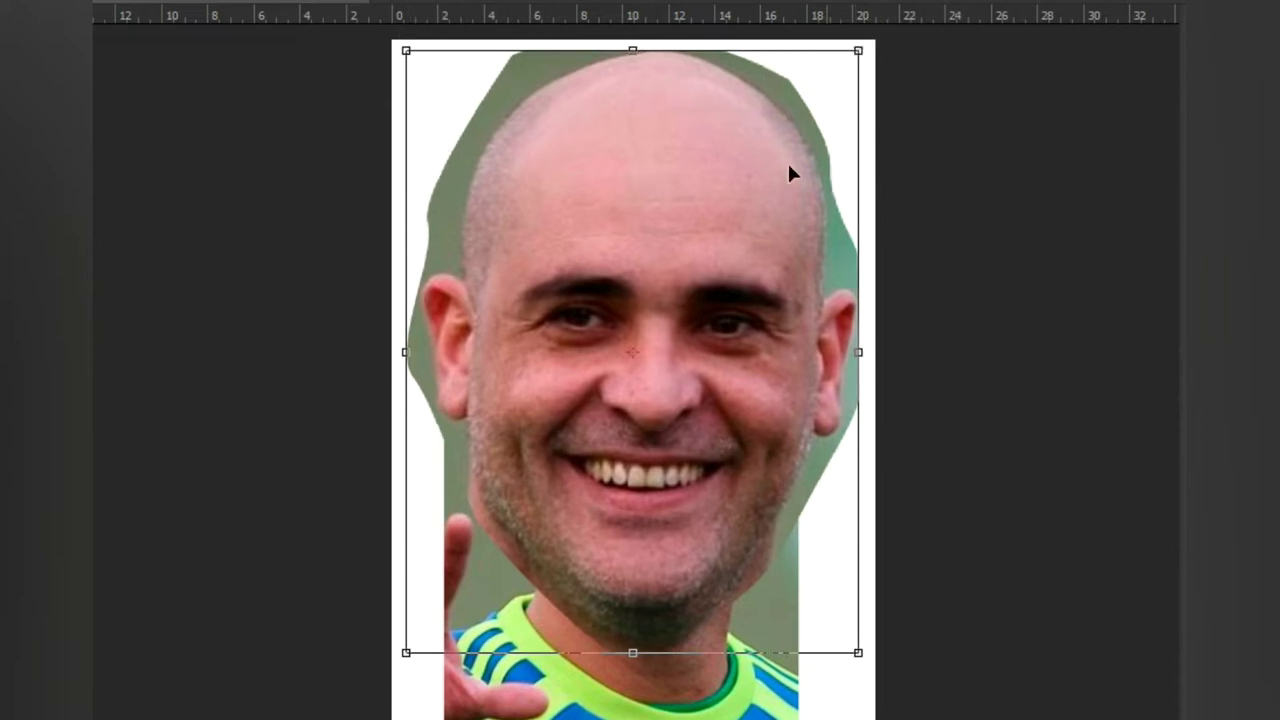
key(Return)
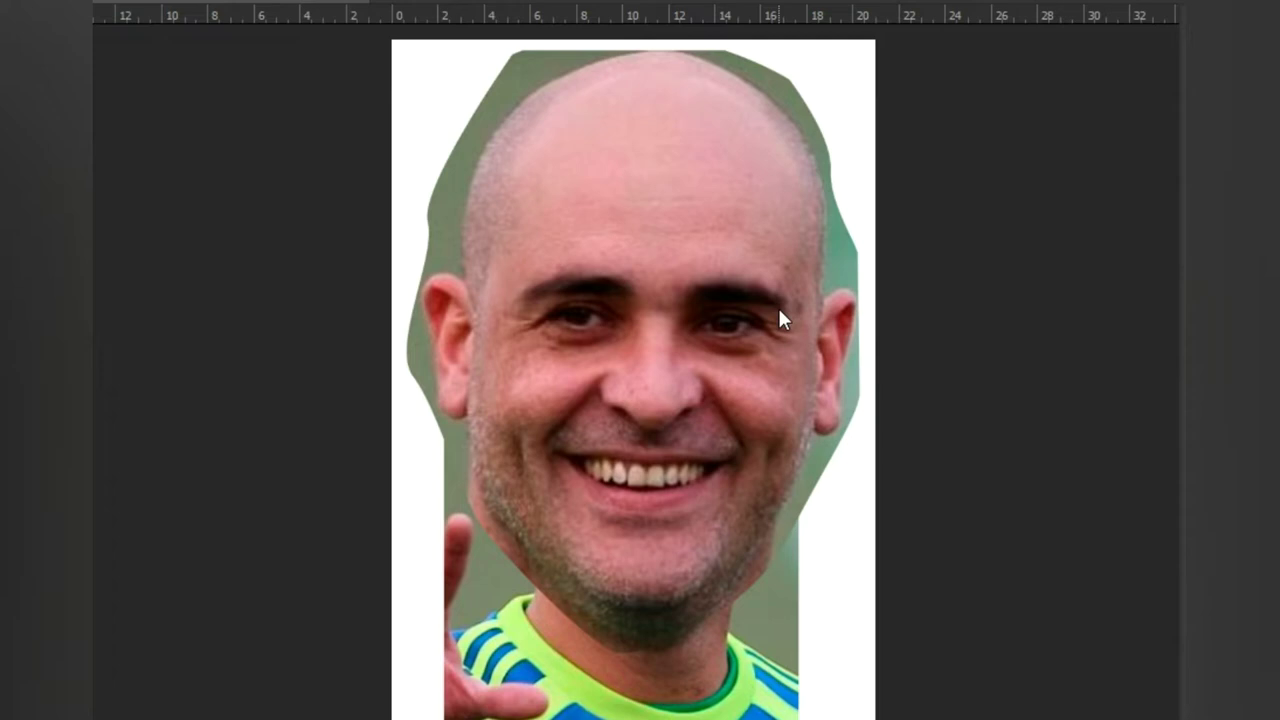
Step: Reduce the enlarged head slightly, keeping the chin in place over the neck
key(p)
key(ctrl+t)
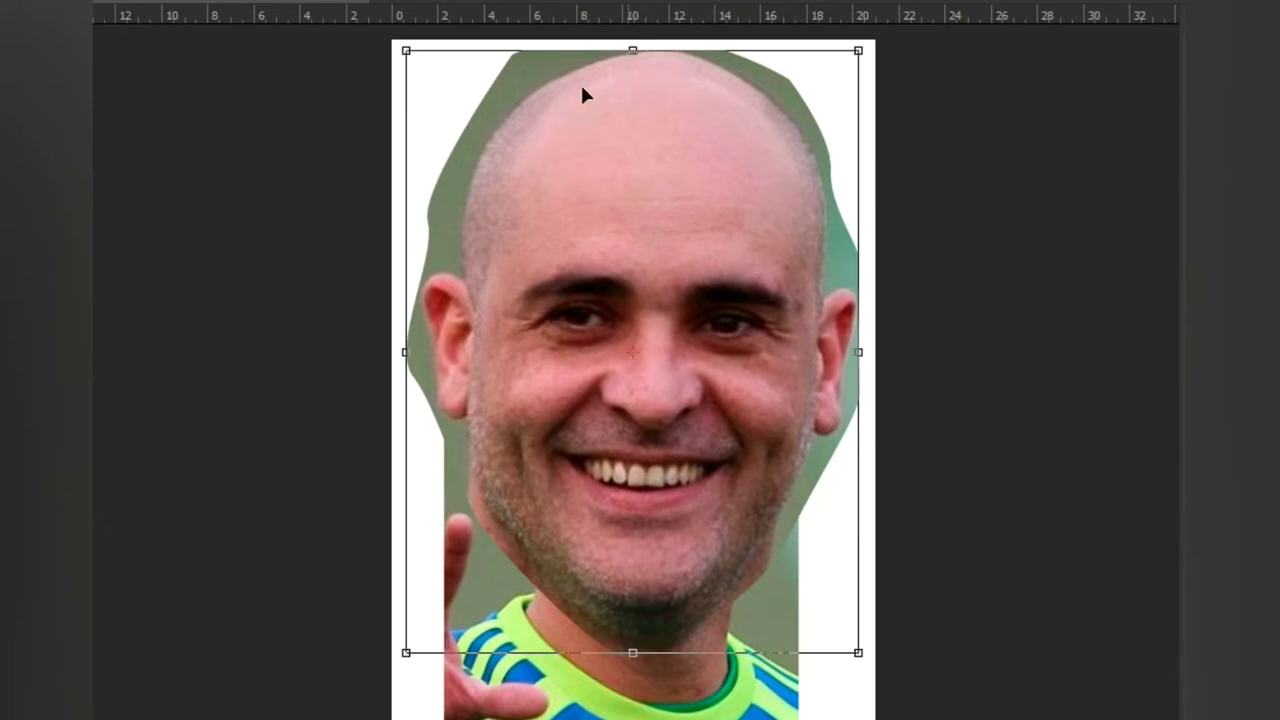
drag(405, 50, 434, 89)
drag(860, 97, 834, 108)
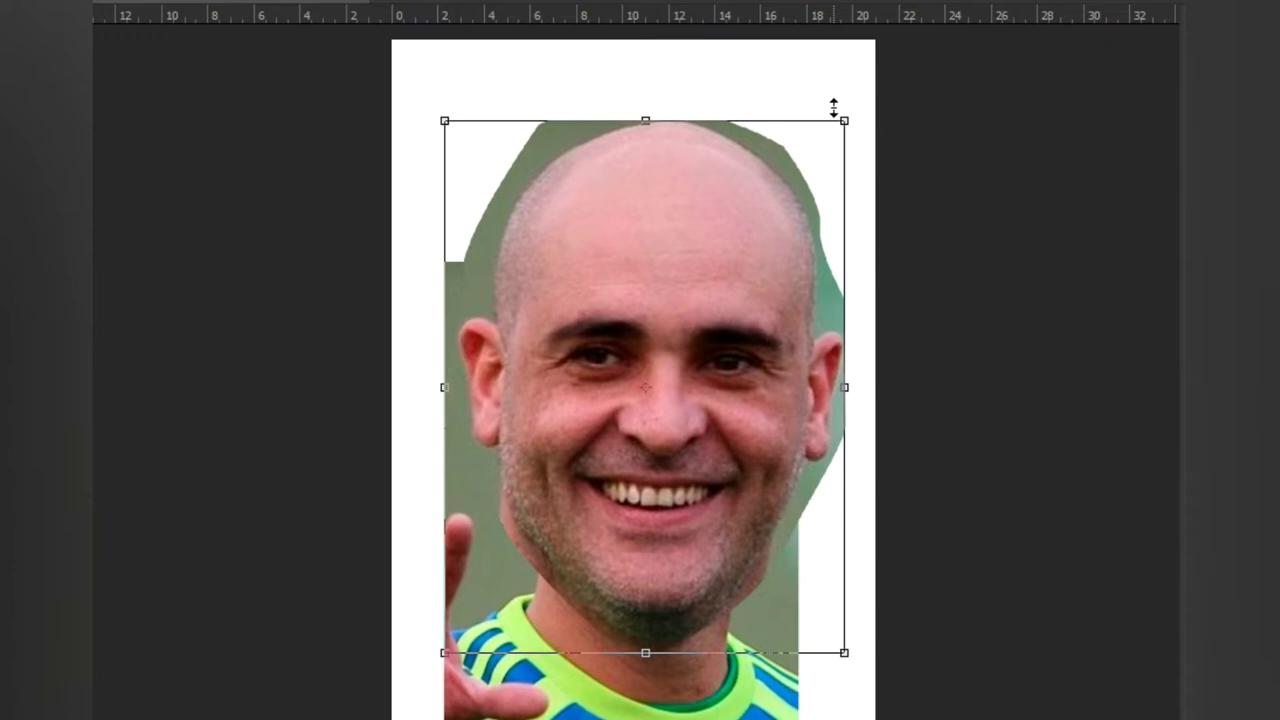
key(Return)
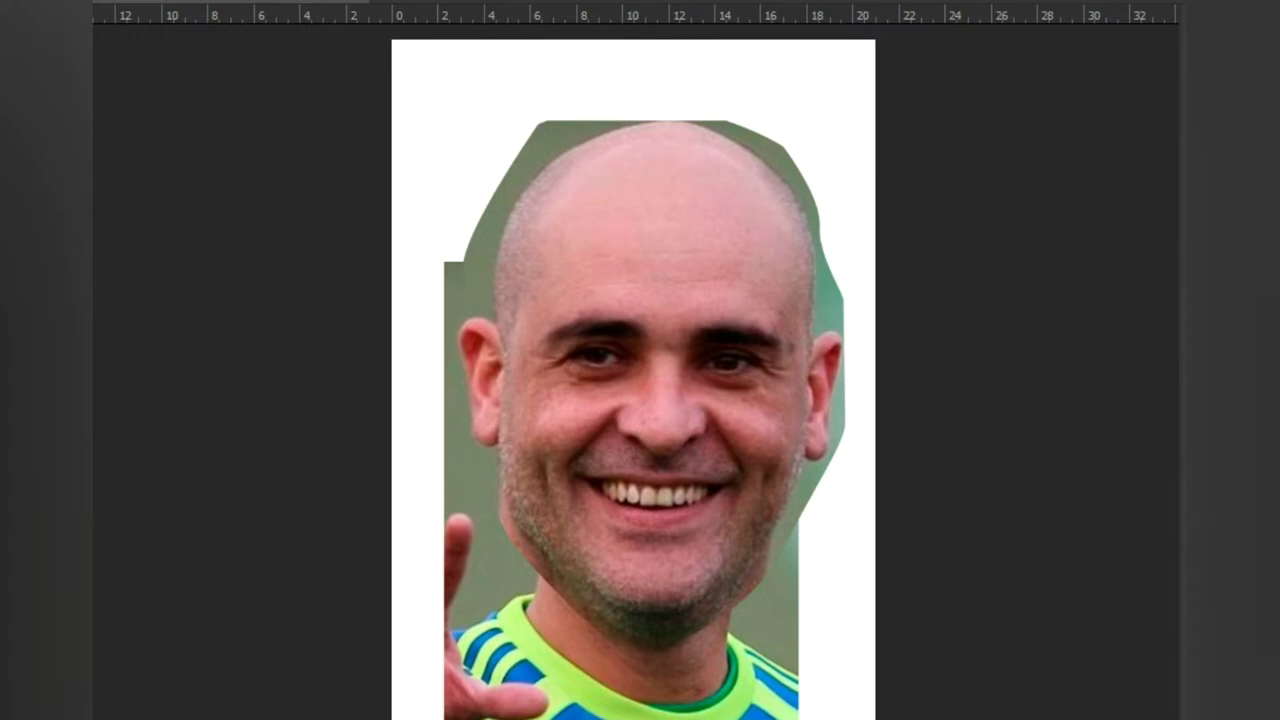
Step: Select both ears with the Polygonal Lasso and copy them to a separate layer
click(464, 449)
click(450, 350)
drag(470, 294, 502, 329)
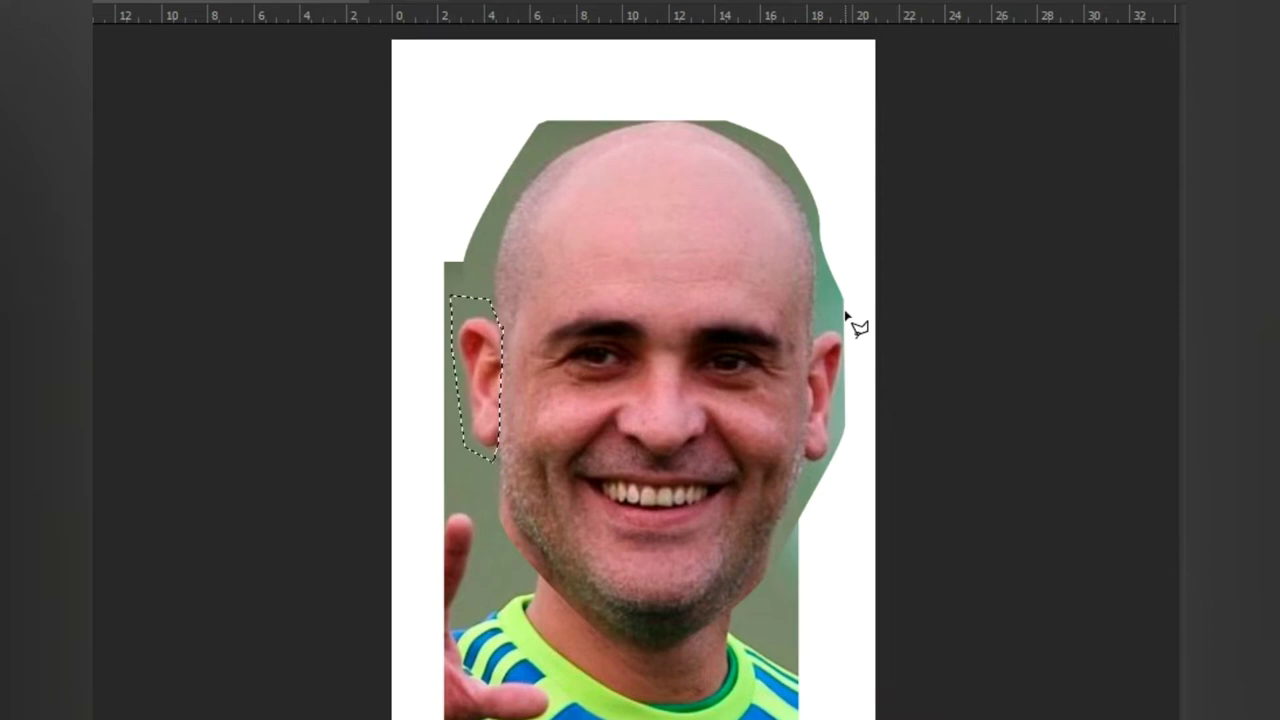
mouse_move(829, 295)
mouse_down()
mouse_move(806, 362)
mouse_move(803, 460)
mouse_move(821, 479)
mouse_move(847, 456)
mouse_move(851, 343)
mouse_move(830, 295)
mouse_up()
key(ctrl+j)
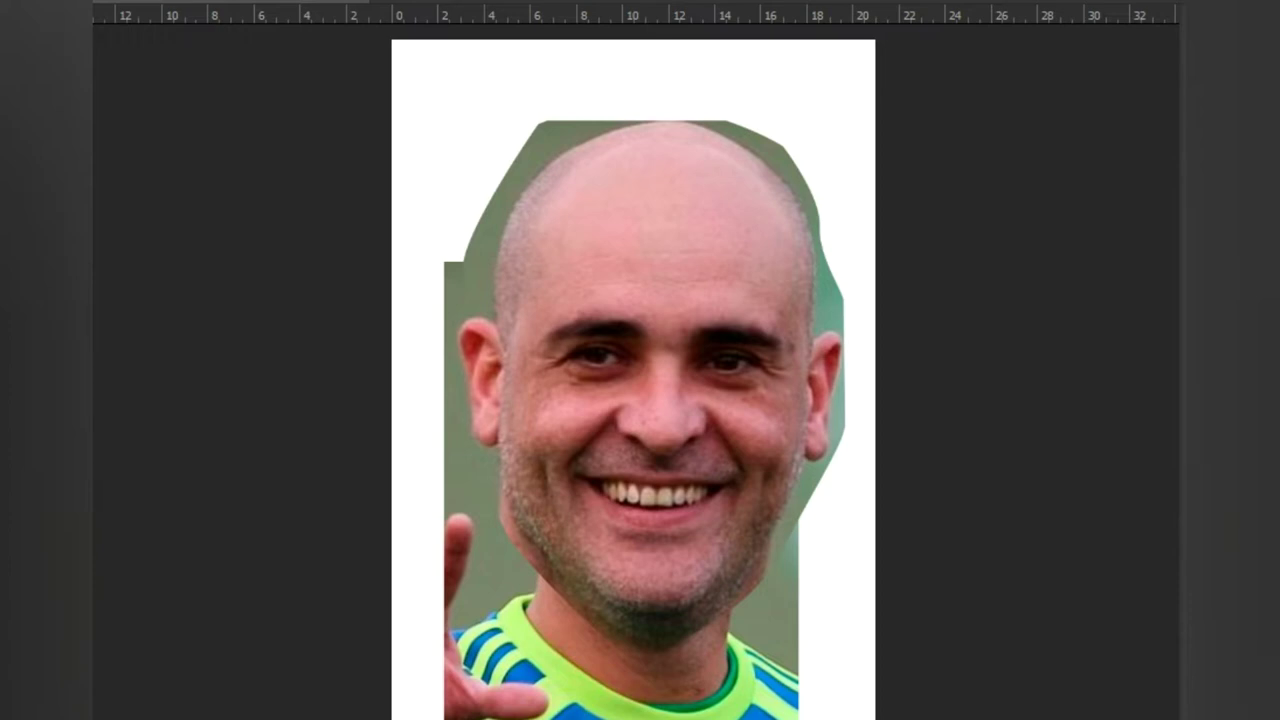
key(Delete)
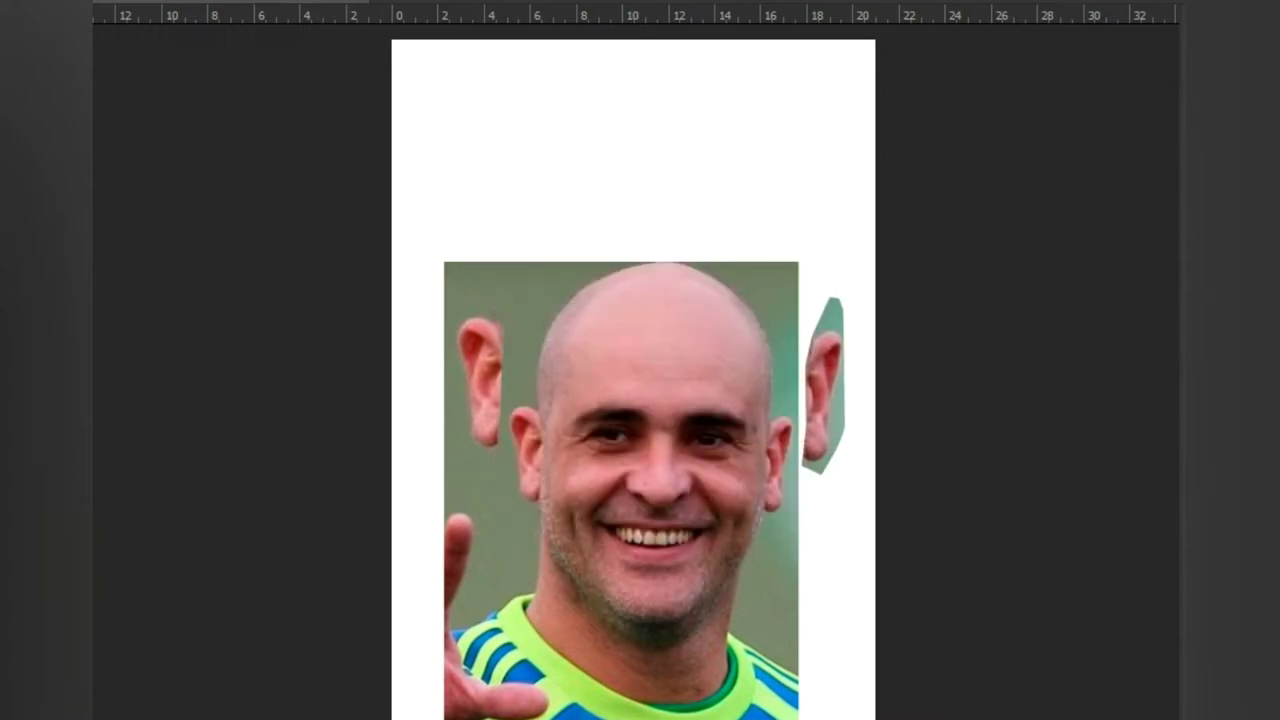
key(ctrl+z)
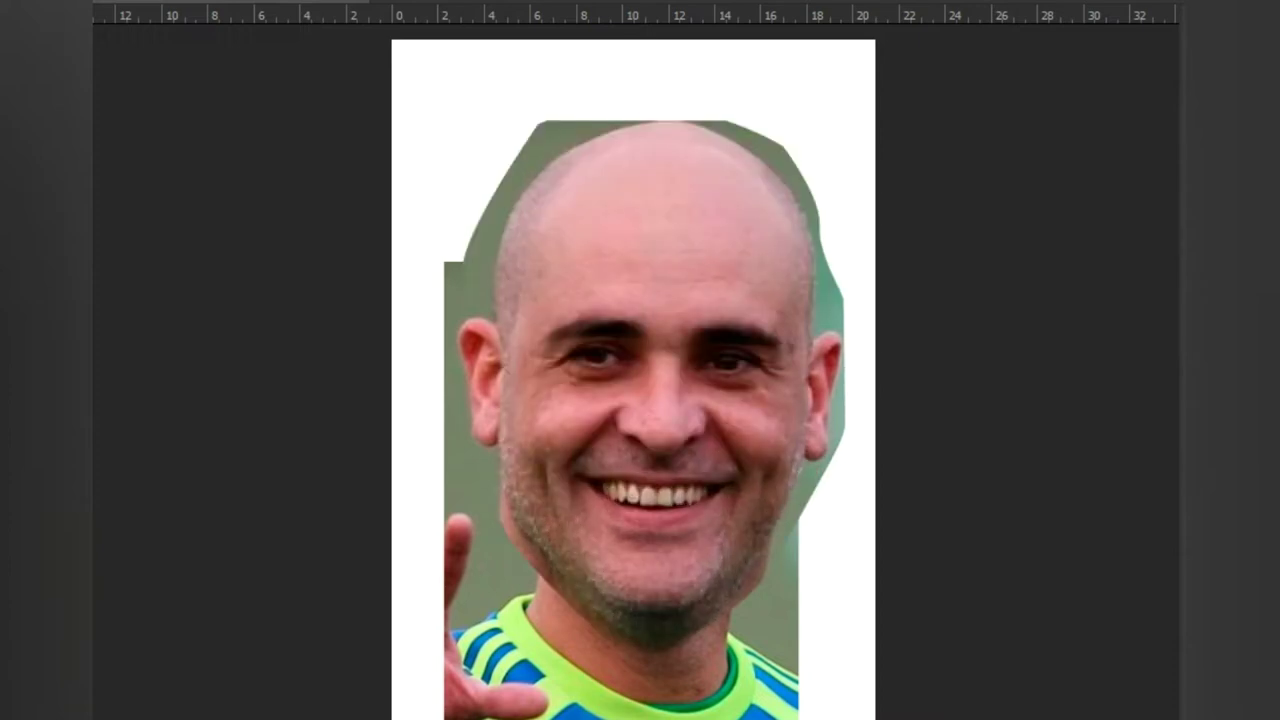
Step: Stretch the copied ears vertically so they extend above and below the original ears
key(ctrl+t)
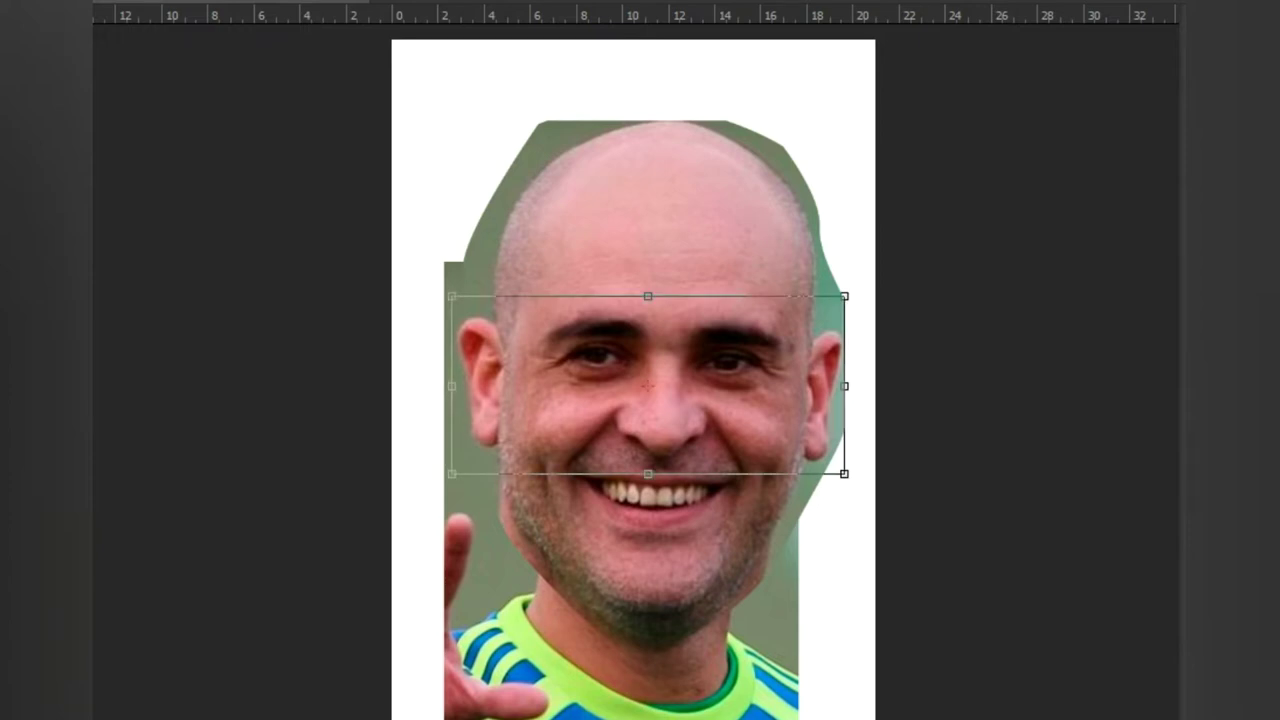
drag(647, 293, 649, 260)
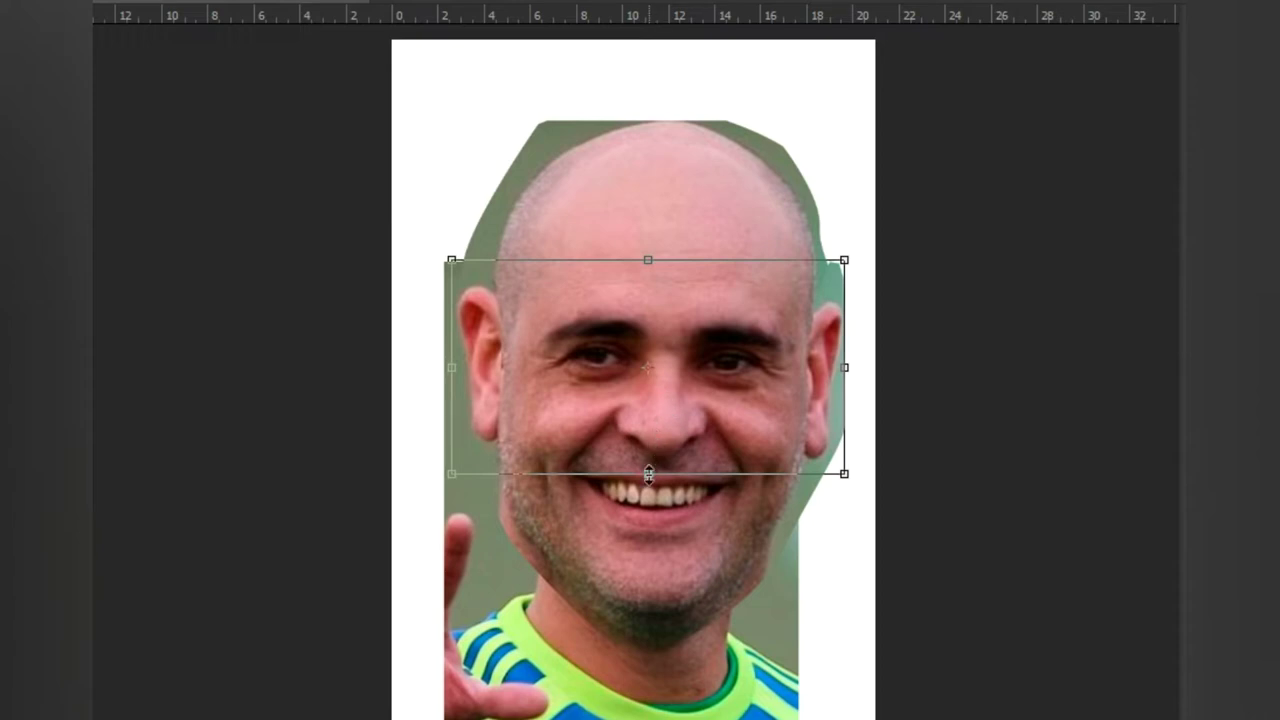
drag(649, 474, 649, 506)
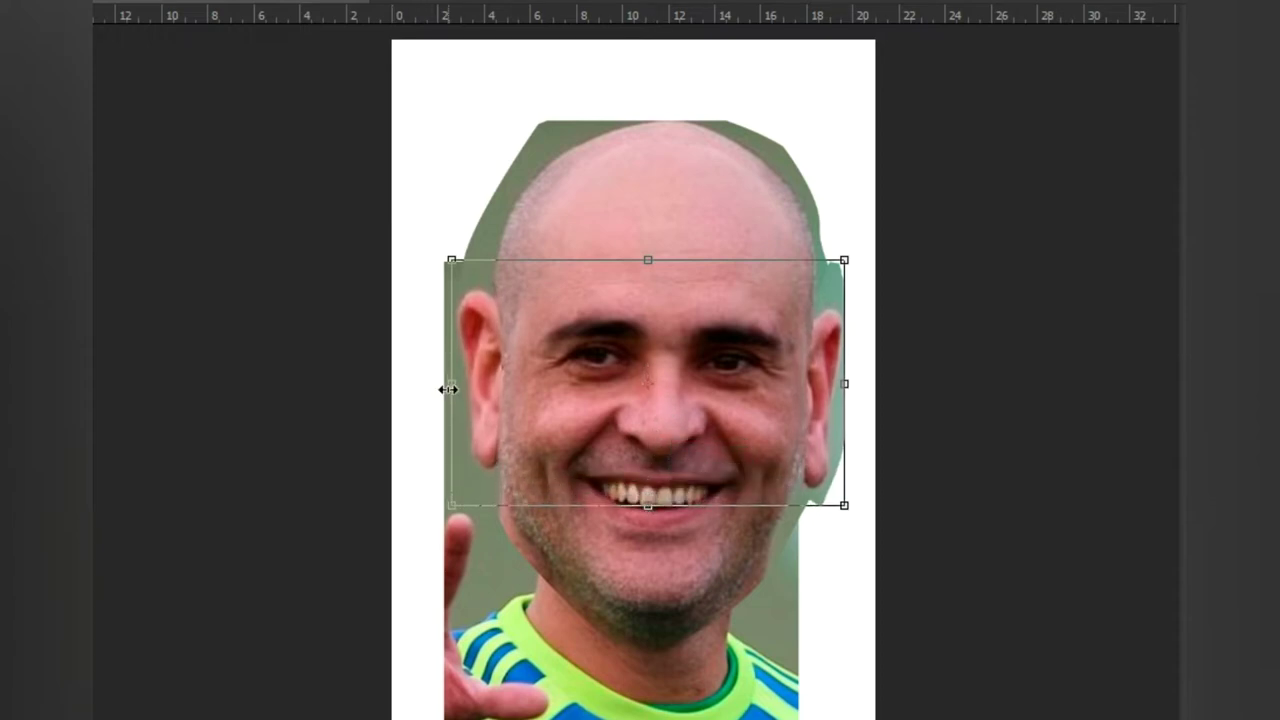
Step: Widen the copied ears horizontally so they stick out on both sides of the head
drag(452, 386, 440, 384)
drag(845, 381, 849, 377)
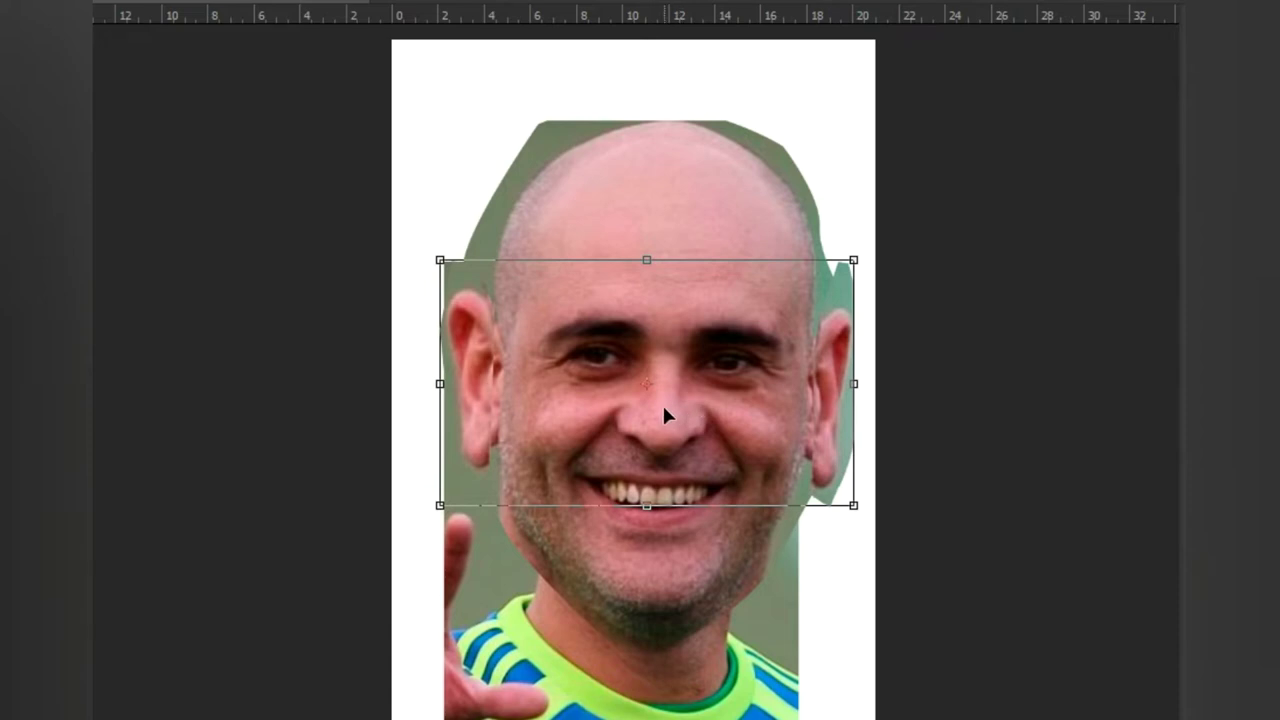
key(Right)
key(Right)
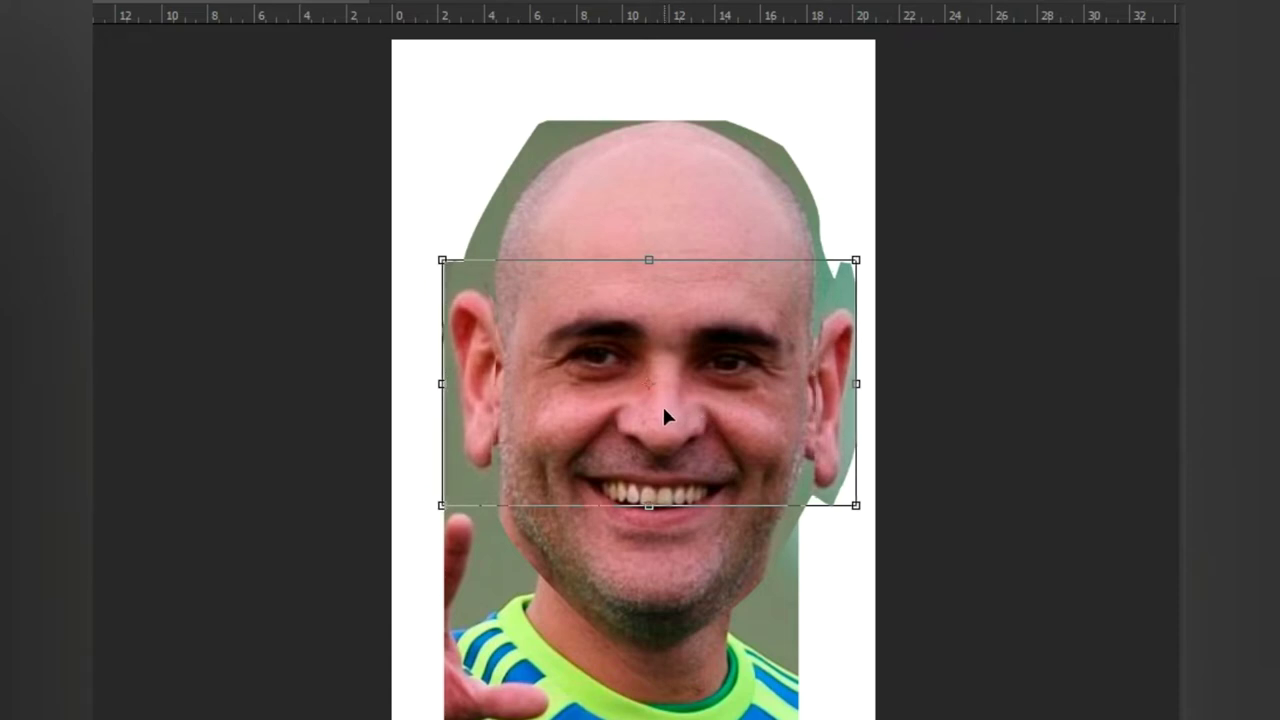
key(Left)
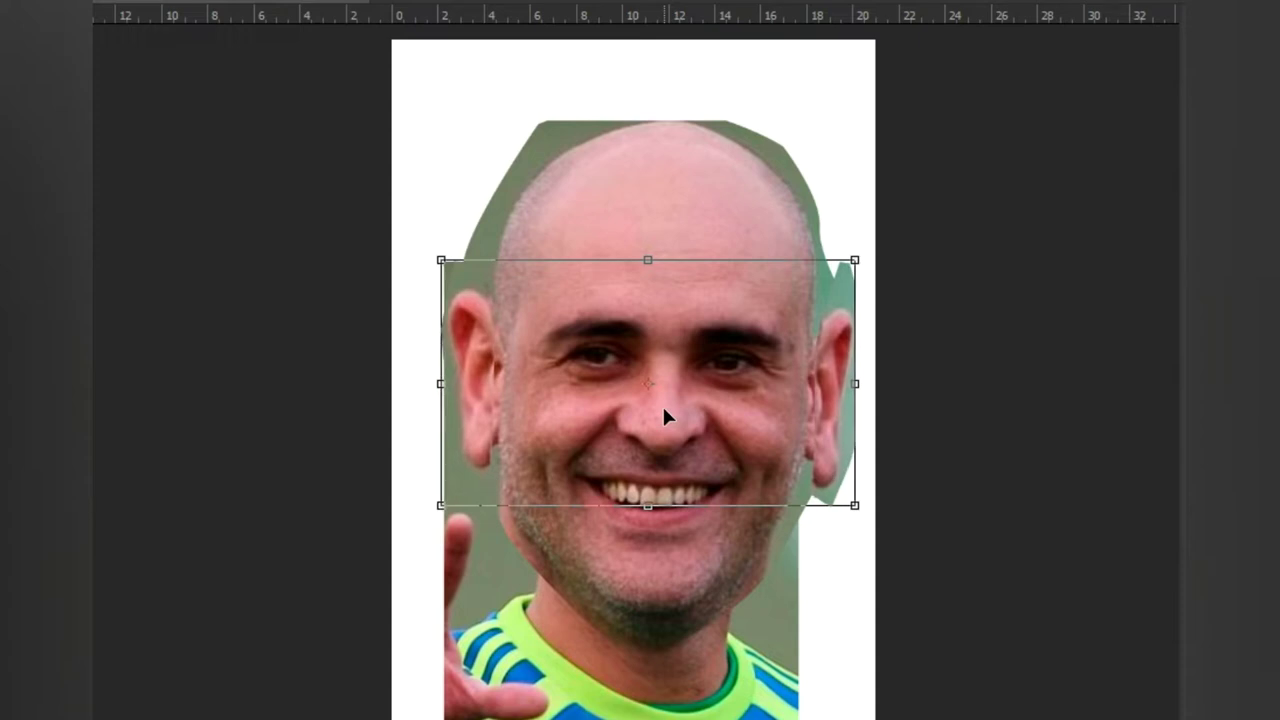
drag(853, 383, 863, 383)
drag(440, 384, 422, 385)
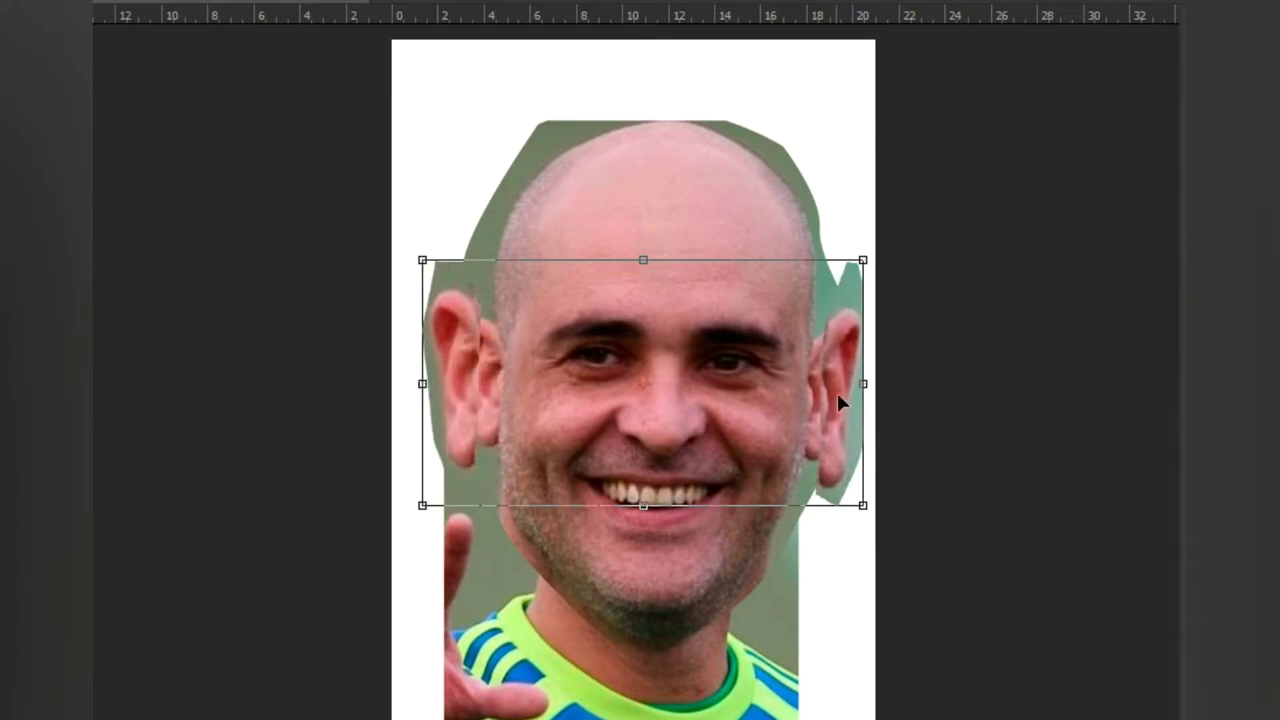
drag(867, 386, 872, 386)
key(Return)
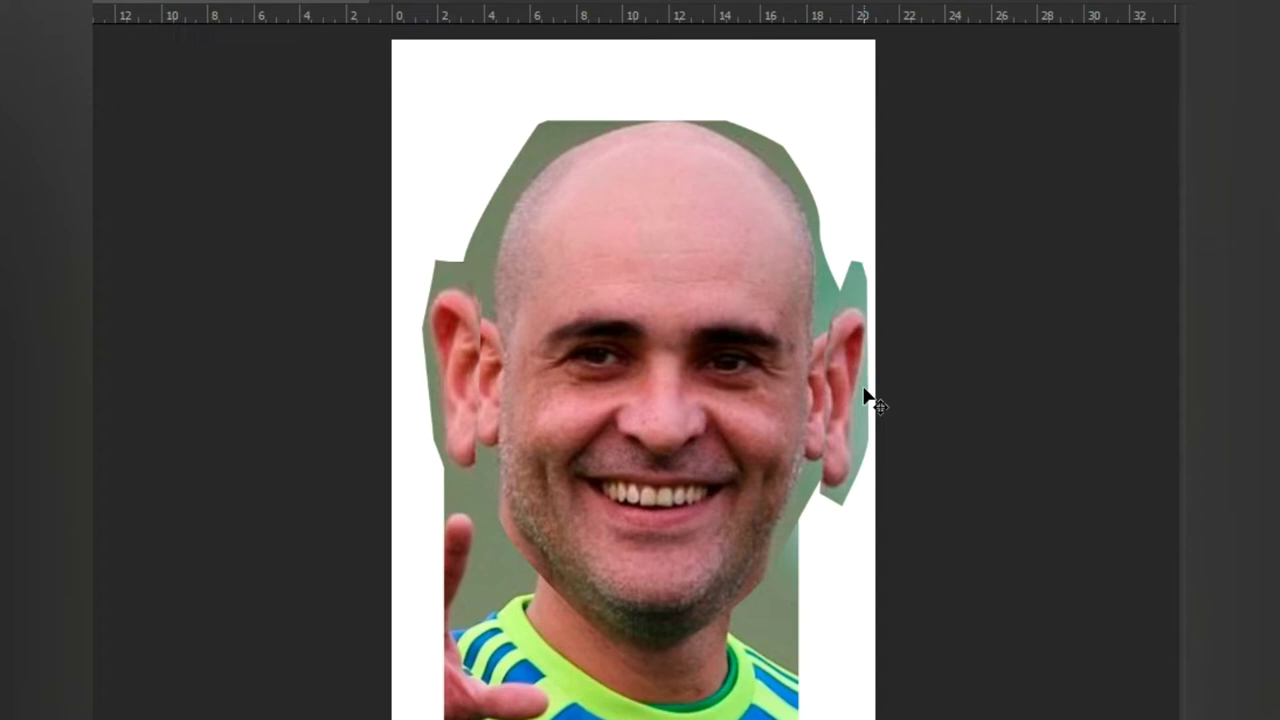
Step: Outline the enlarged ear on the image's left side with a Polygonal Lasso selection
click(478, 259)
click(480, 470)
click(437, 477)
click(417, 243)
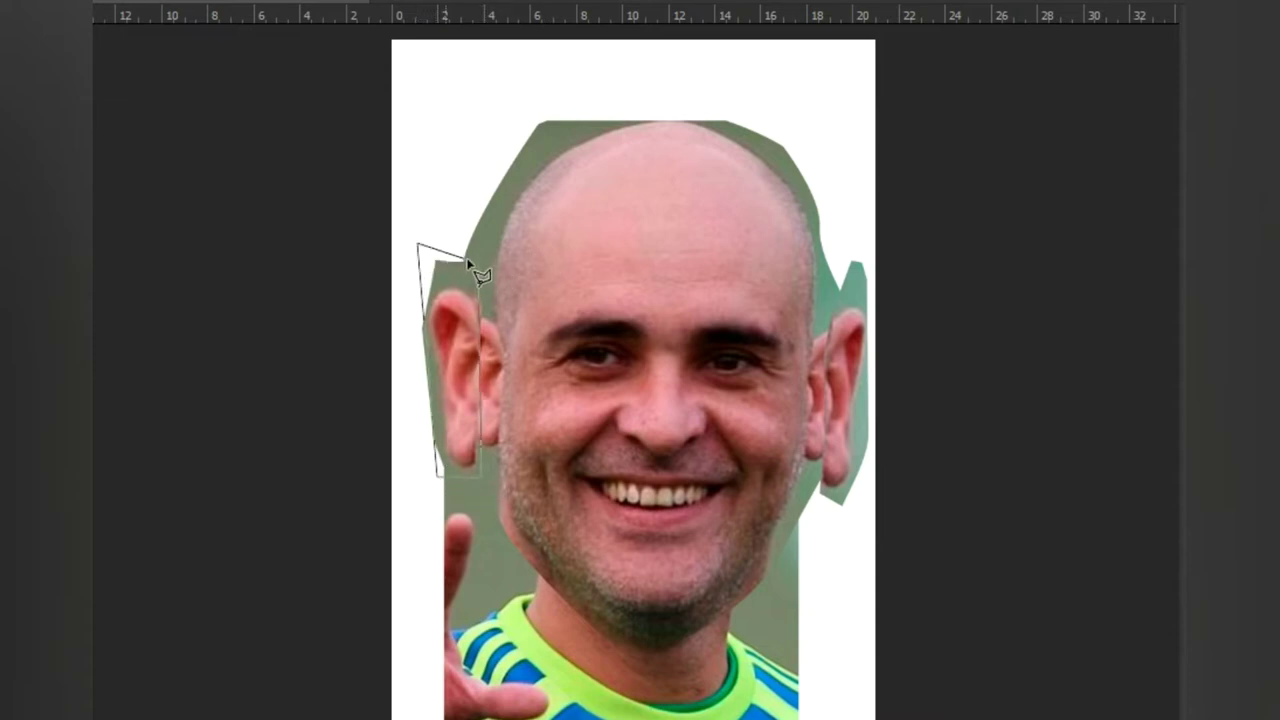
click(477, 259)
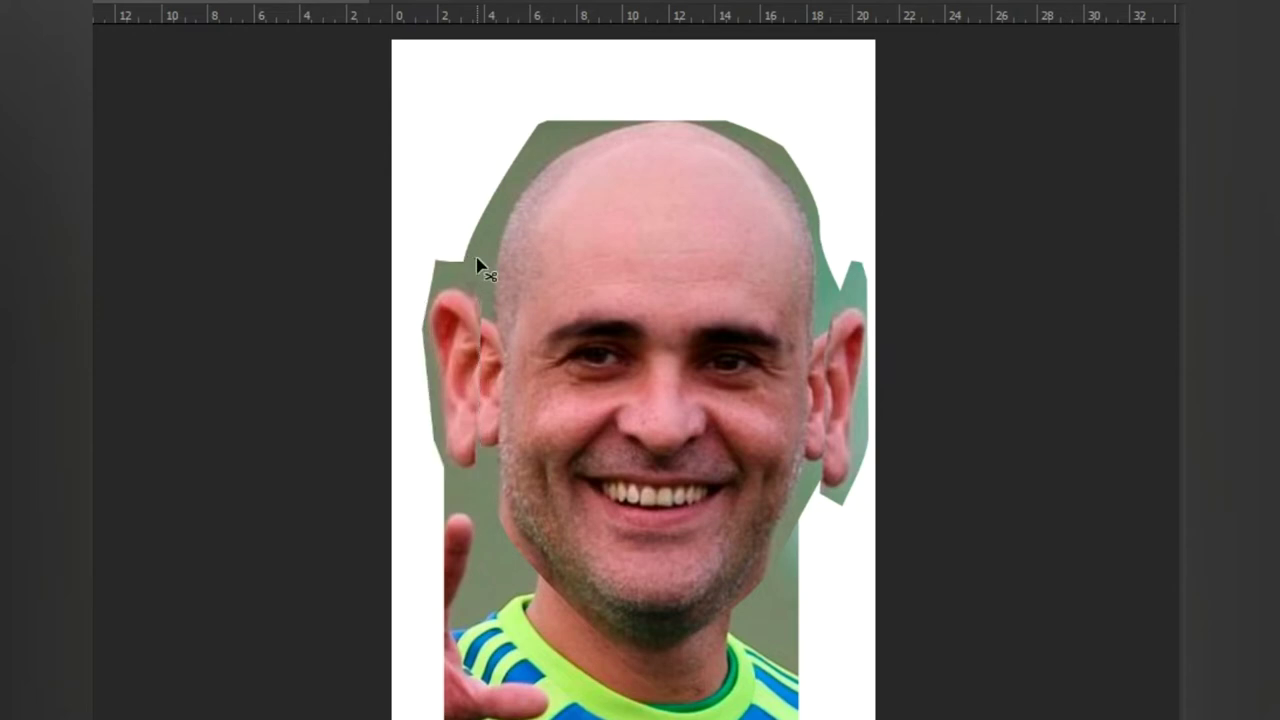
key(Delete)
key(ctrl+d)
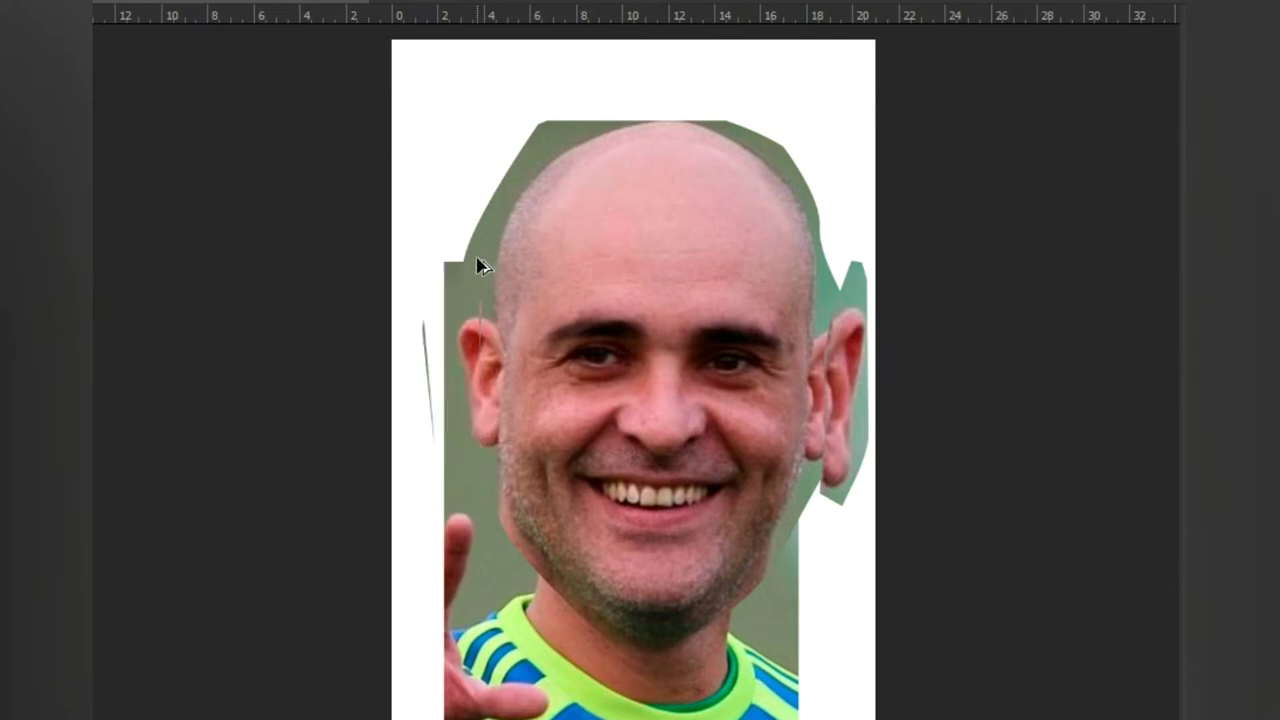
key(ctrl+z)
key(ctrl+z)
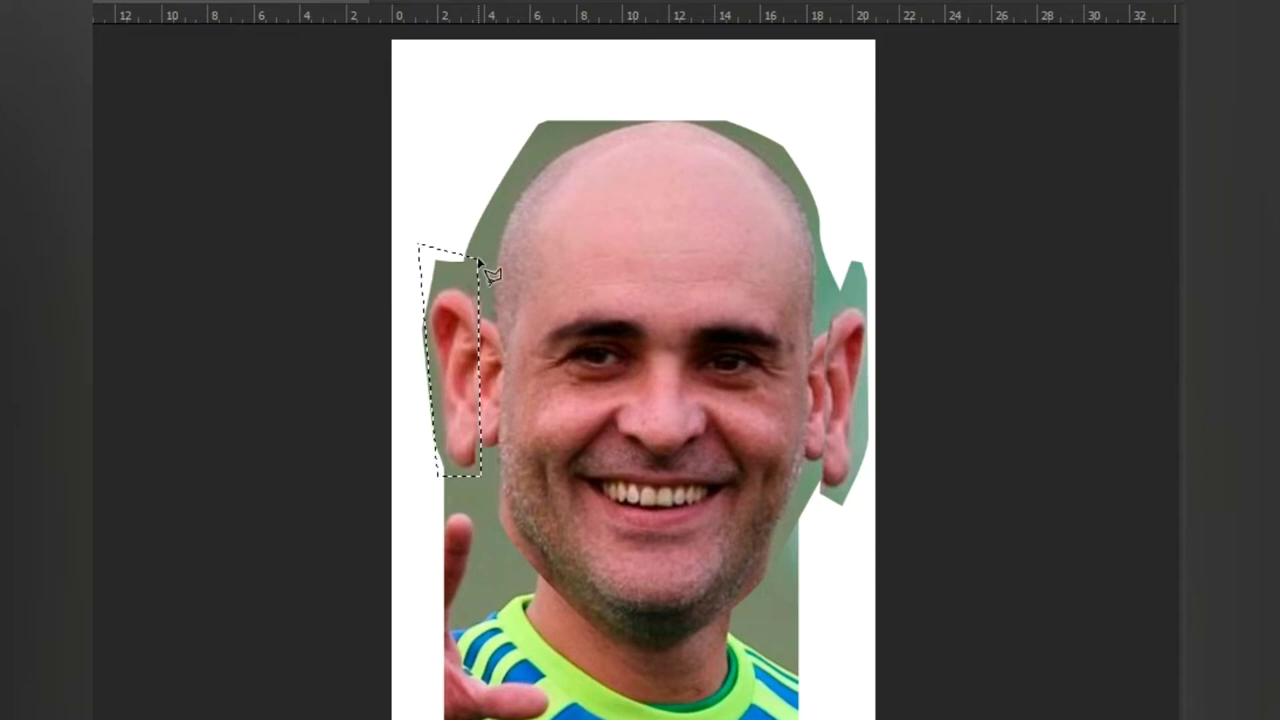
Step: Move the selected enlarged ear on the image's left side to its own layer, then widen it and place it against the head
key(ctrl+x)
key(ctrl+v)
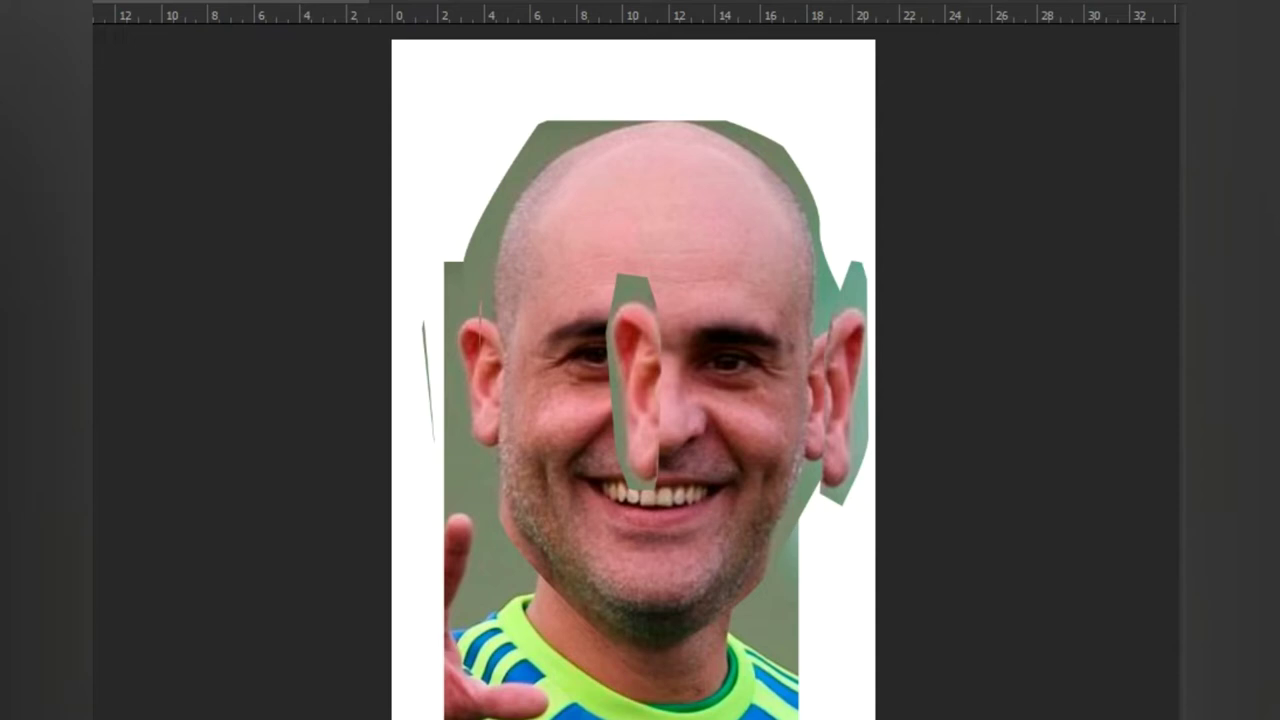
drag(660, 417, 505, 370)
key(ctrl+t)
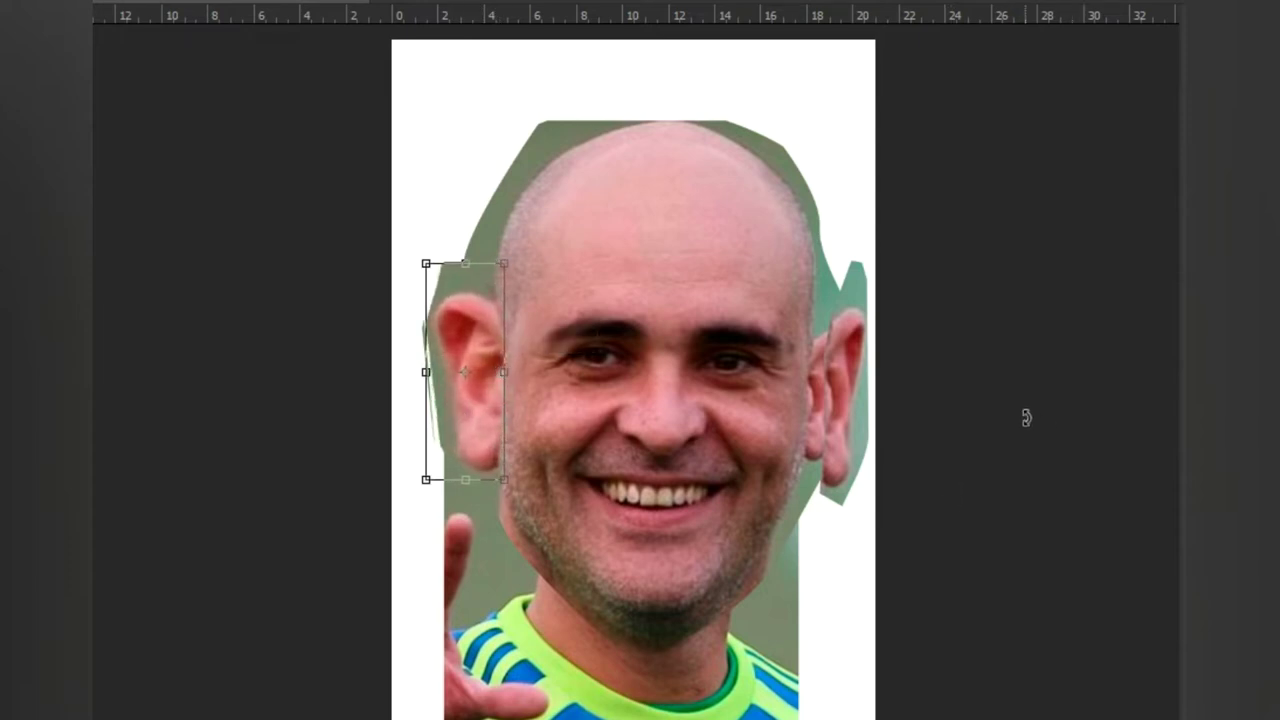
key(Return)
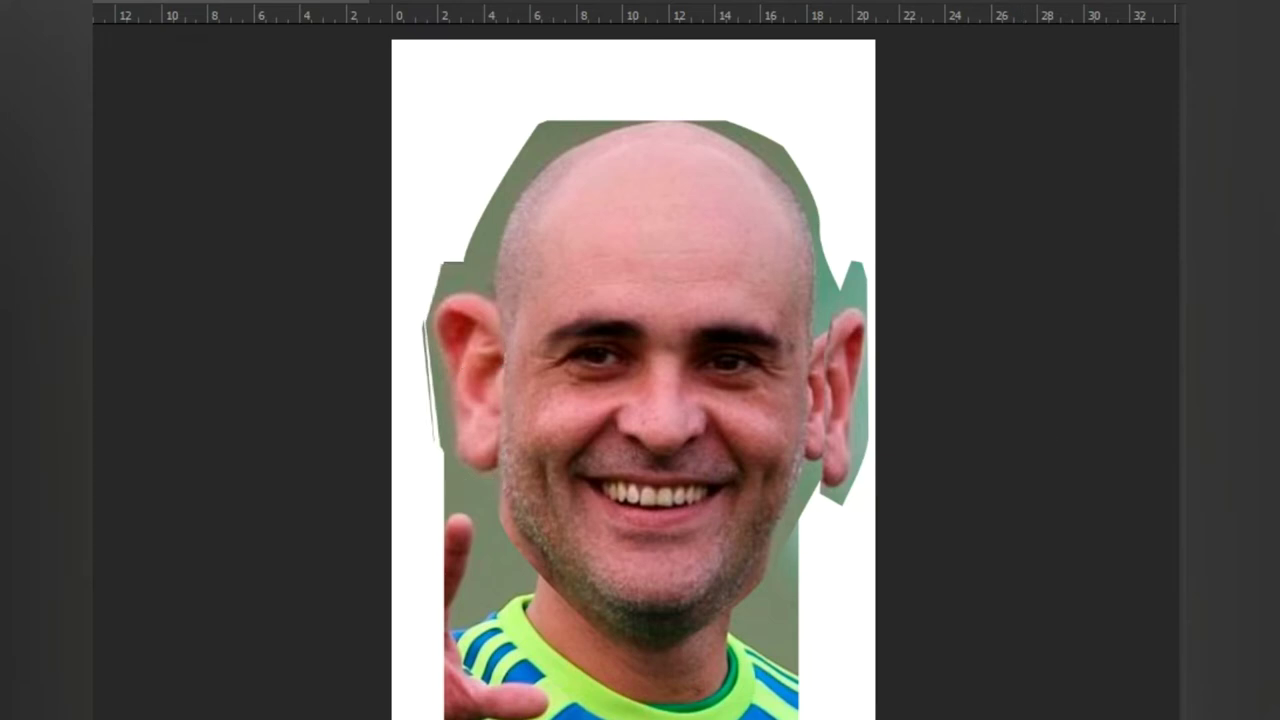
Step: Outline the enlarged ear on the image's right side with a Polygonal Lasso selection
key(ctrl+t)
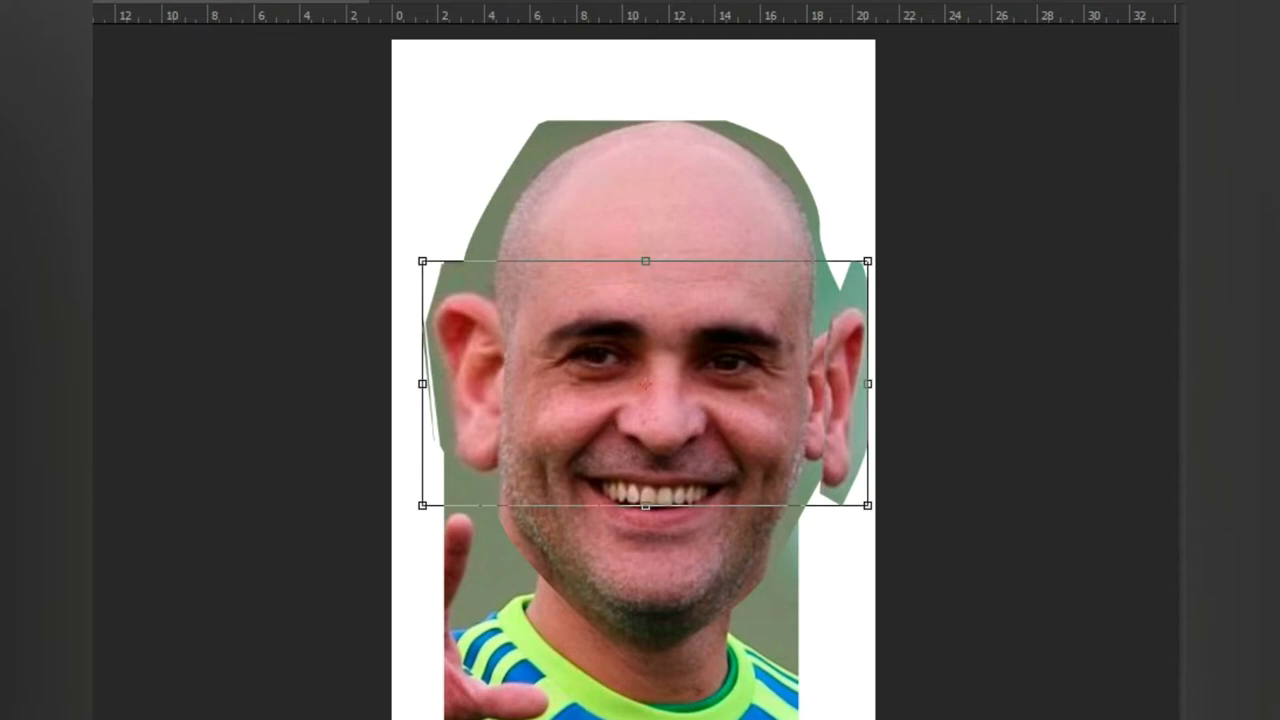
key(Return)
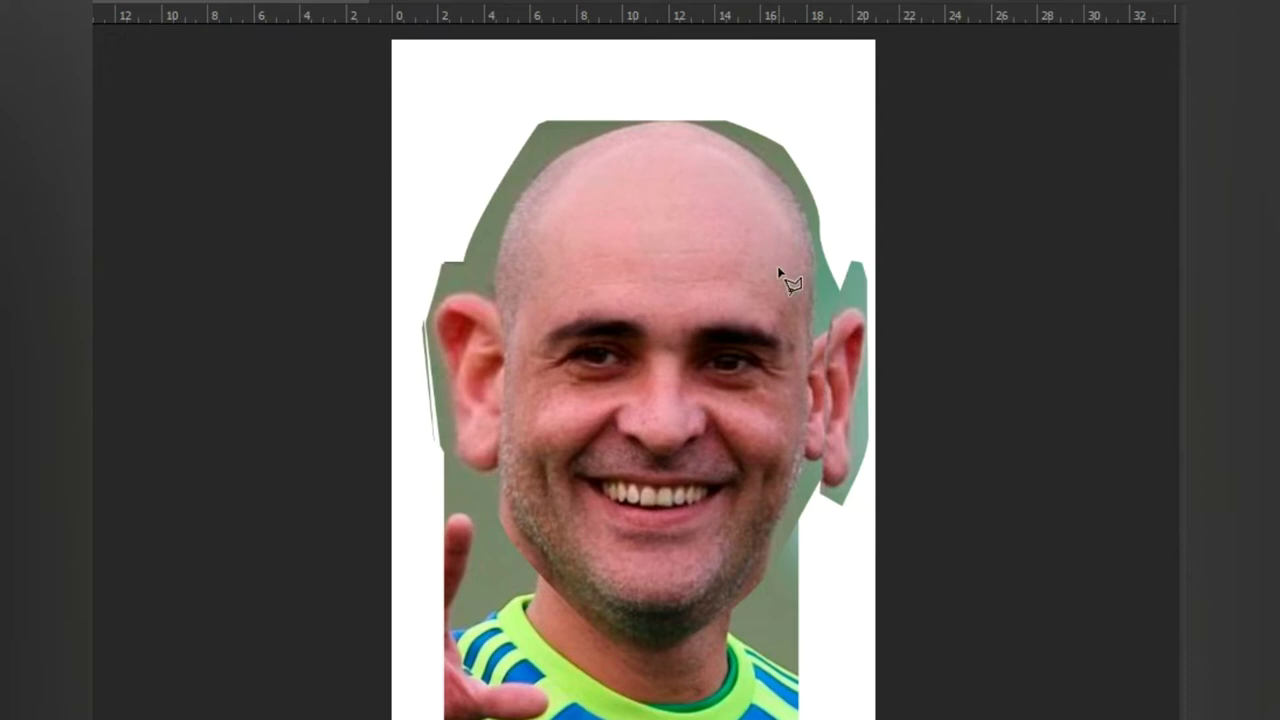
click(816, 270)
click(817, 540)
click(861, 522)
click(874, 300)
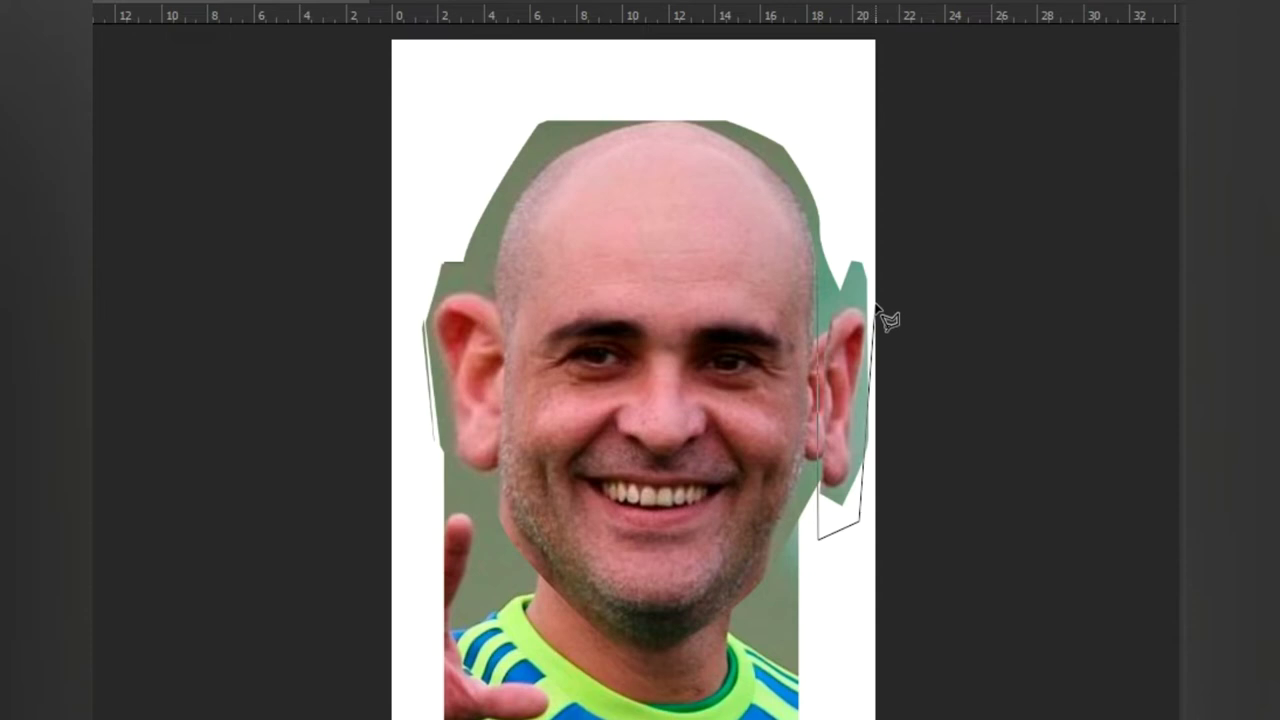
click(867, 258)
click(817, 272)
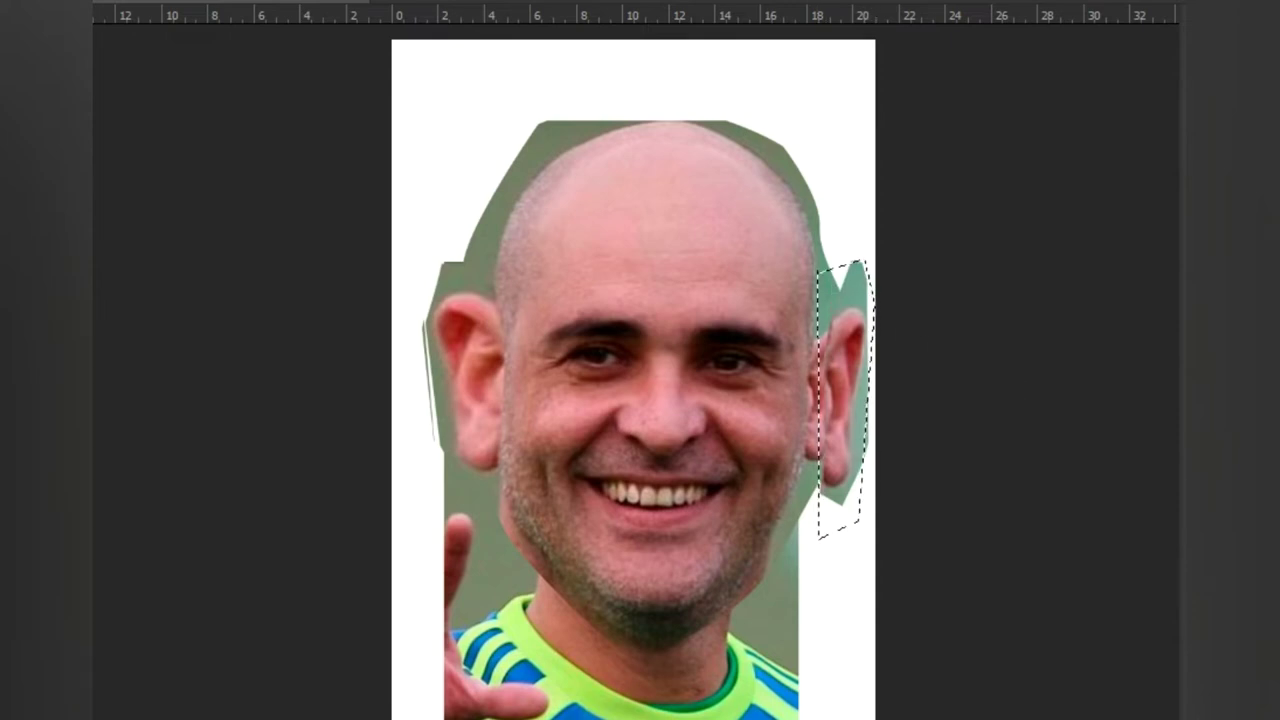
Step: Cut the selected ear onto its own layer and delete the leftover ear remnants layer Camada 3
key(ctrl+x)
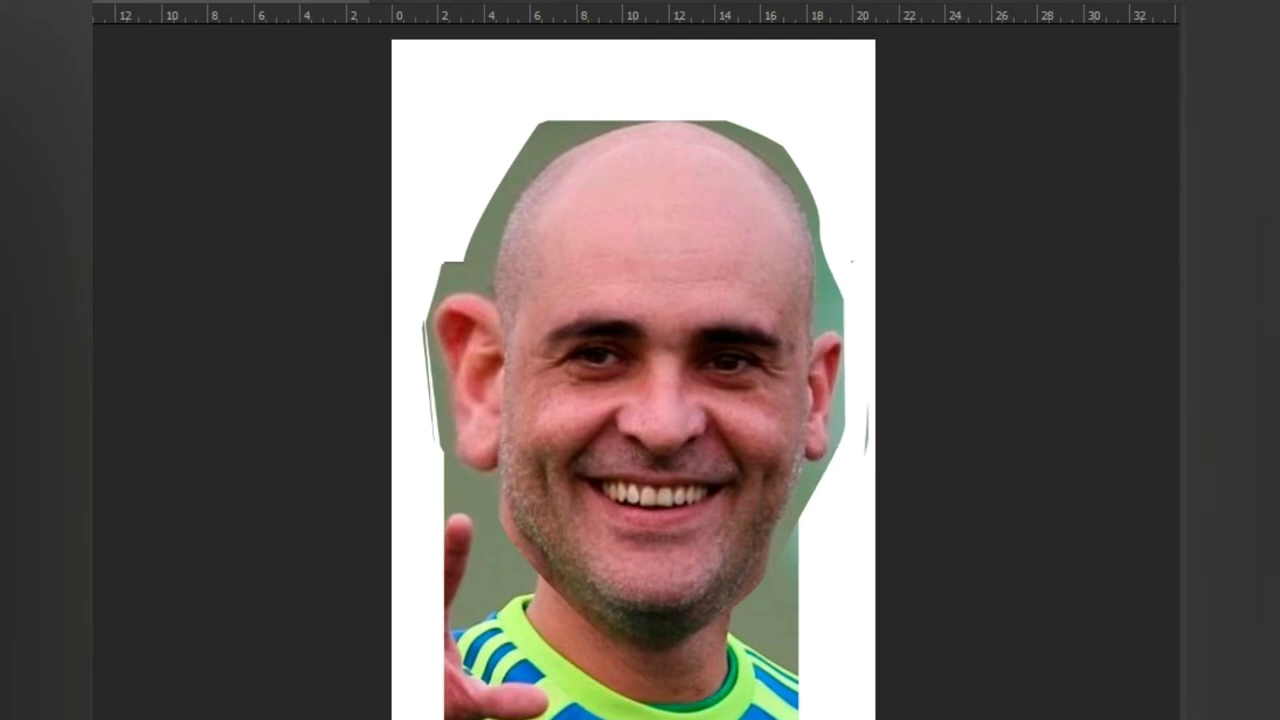
key(ctrl+v)
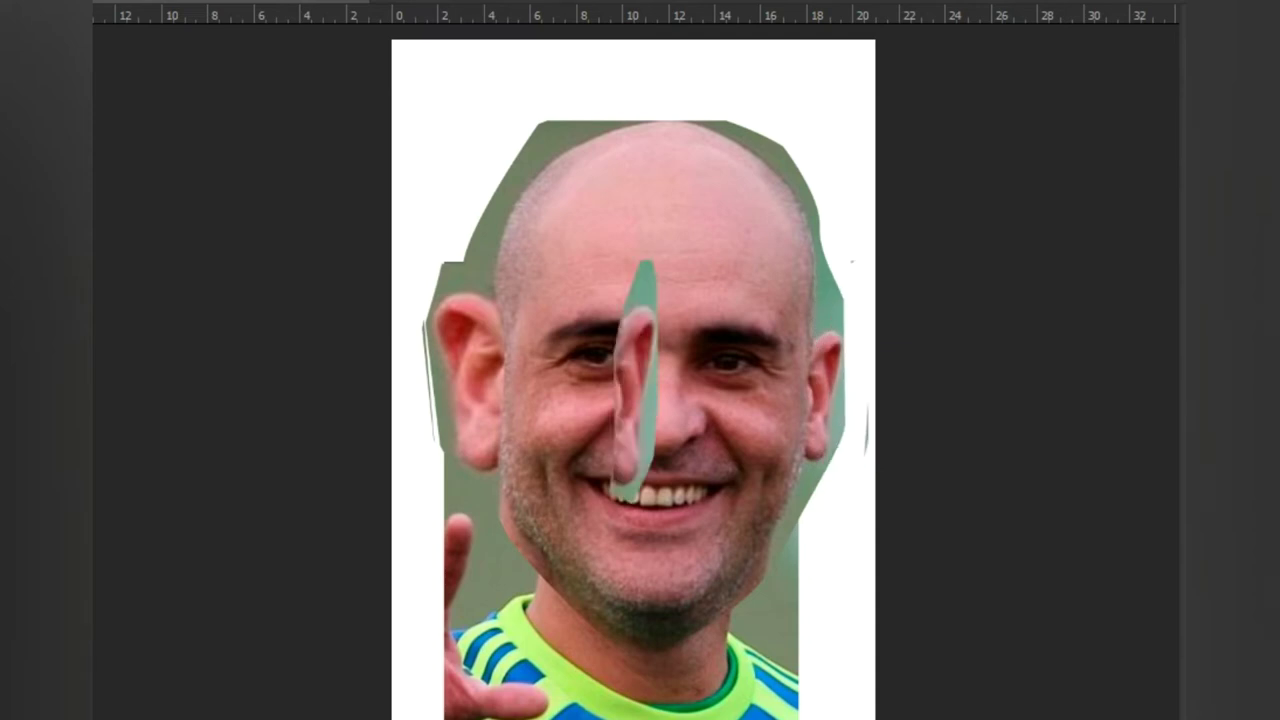
key(Delete)
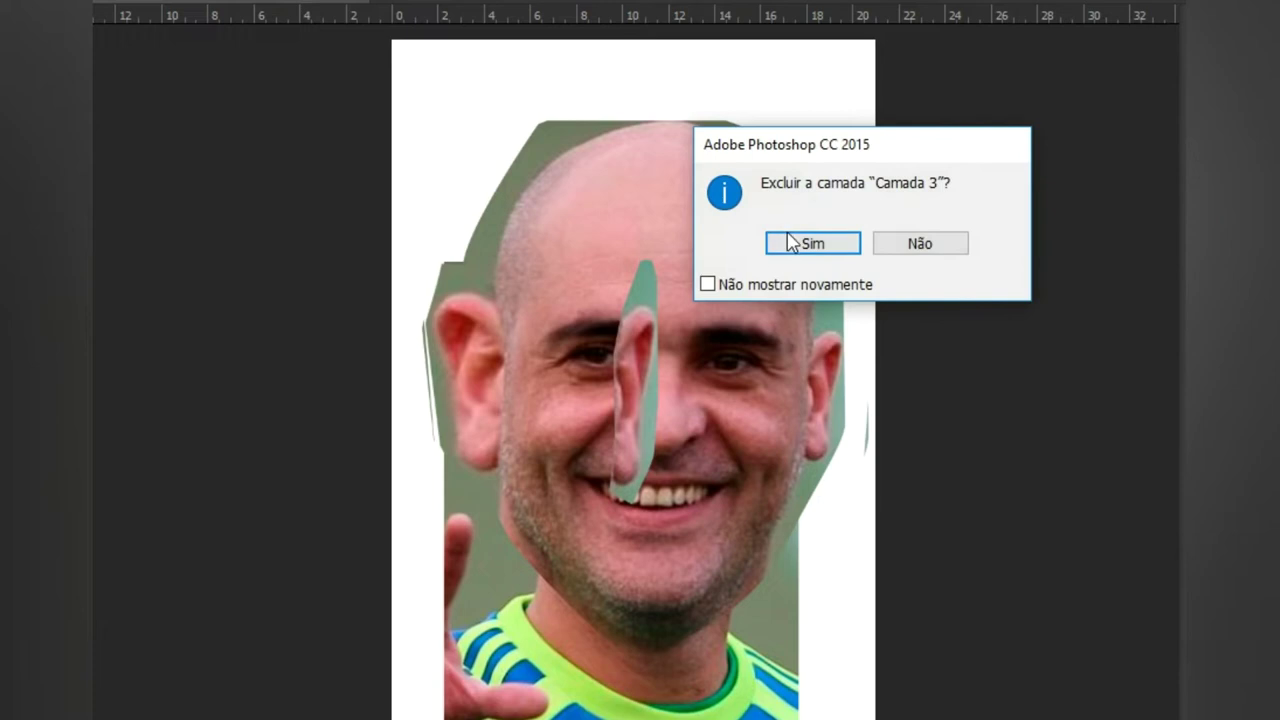
click(800, 245)
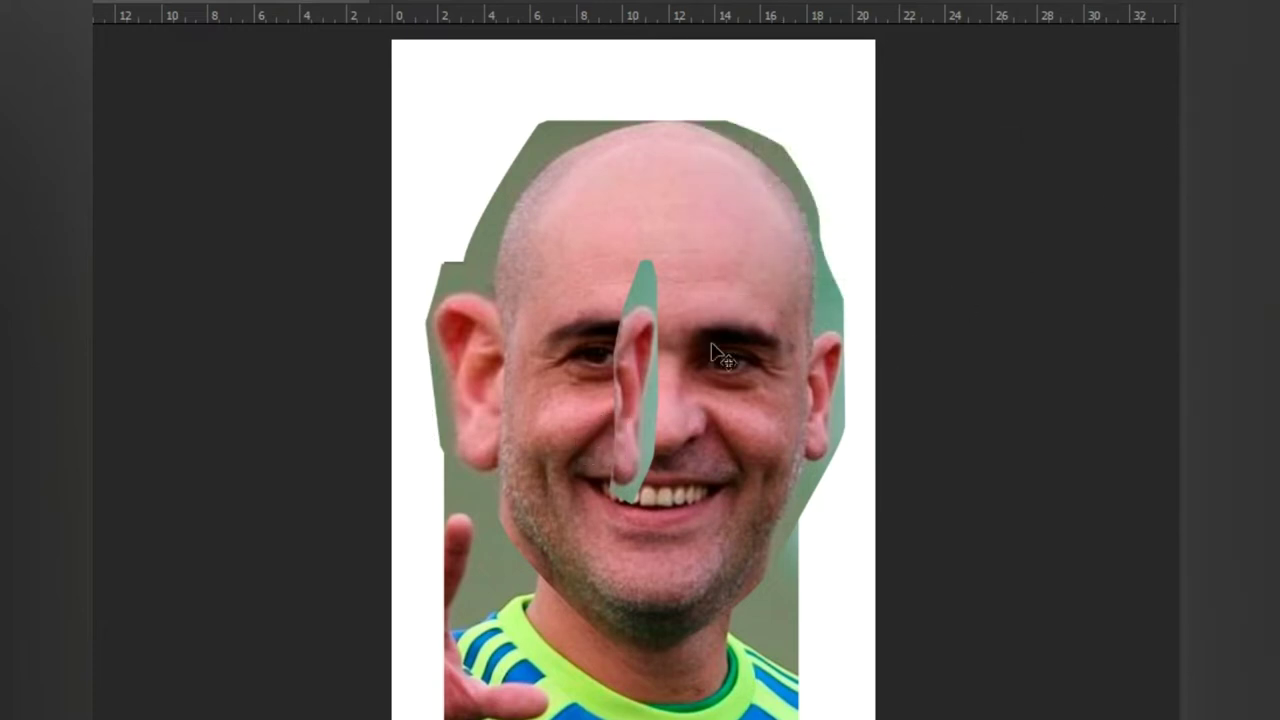
Step: Place the cut ear against the head on the image's right side and enlarge it to cover the original ear
drag(651, 409, 868, 377)
key(ctrl+t)
drag(835, 262, 851, 238)
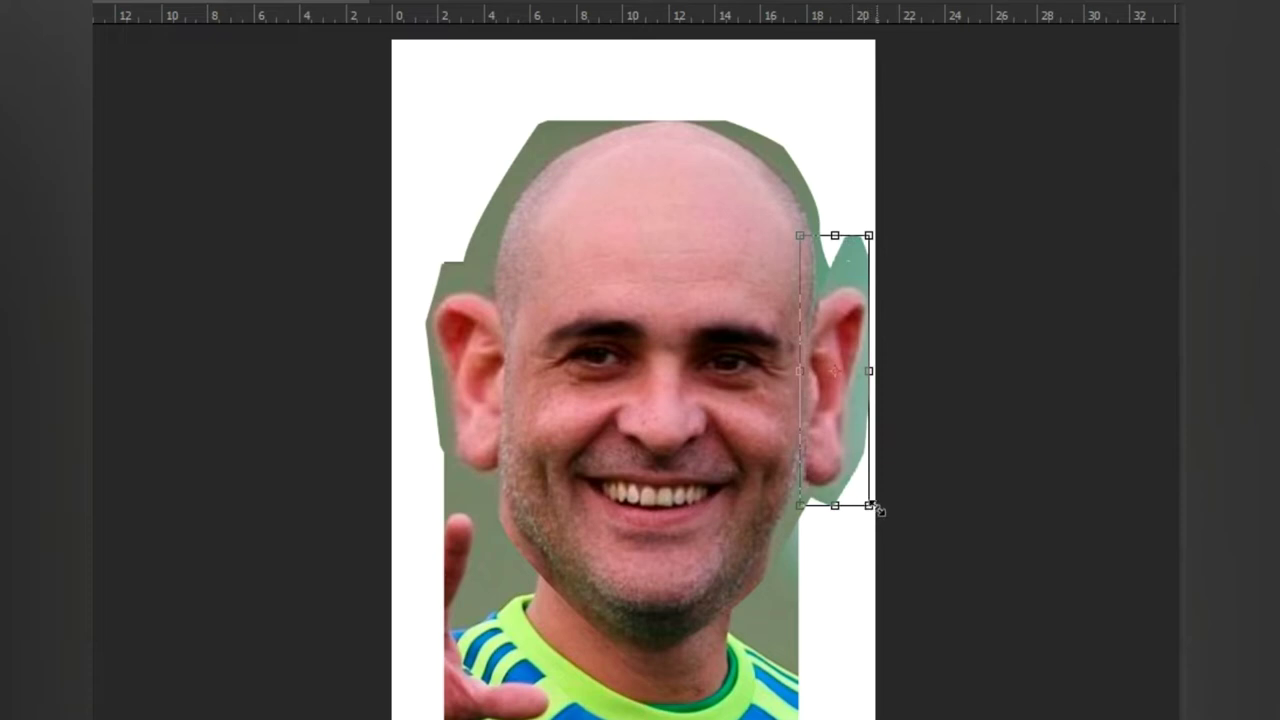
drag(872, 506, 878, 505)
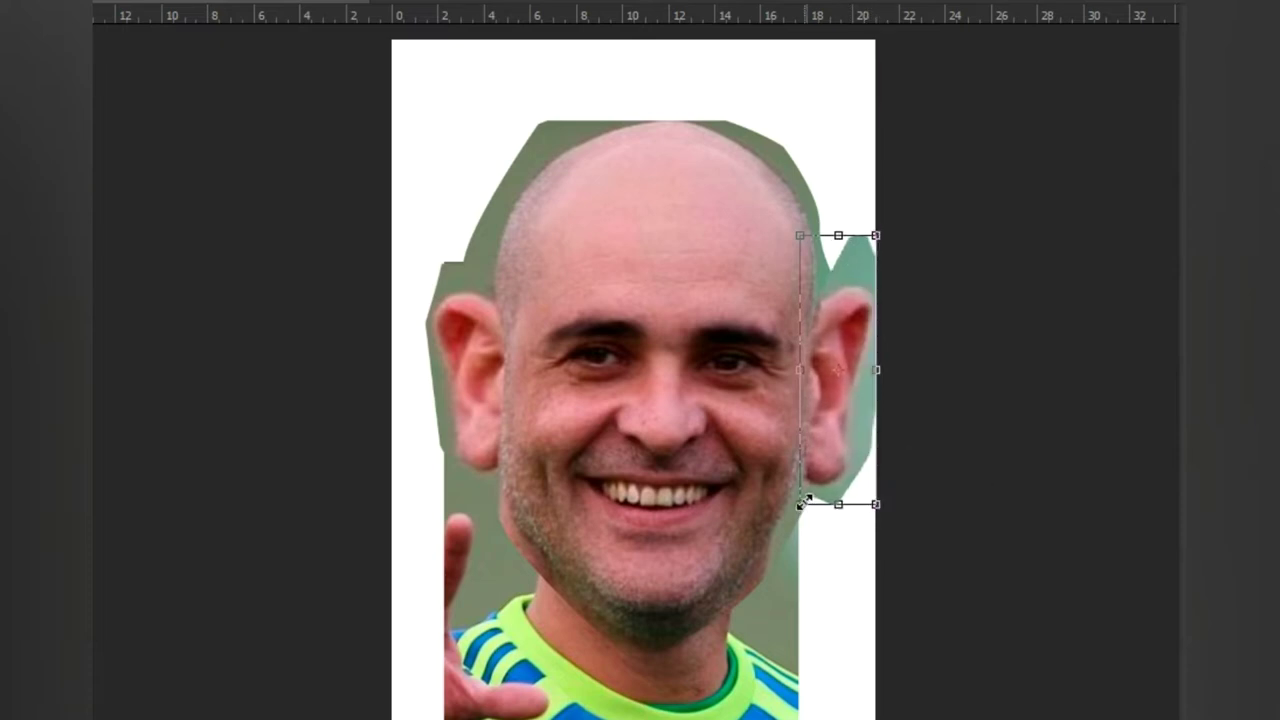
key(Return)
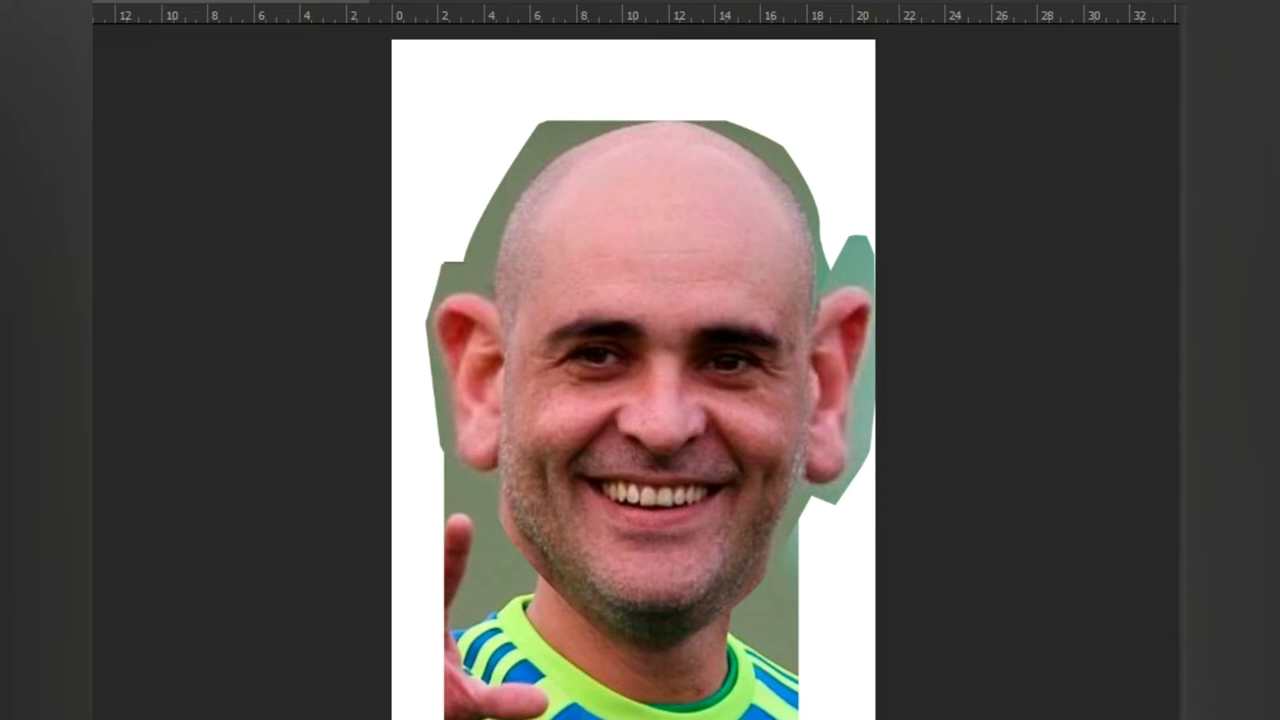
Step: Narrow the head layer horizontally from both sides and move both enlarged ears inward against it
key(ctrl+t)
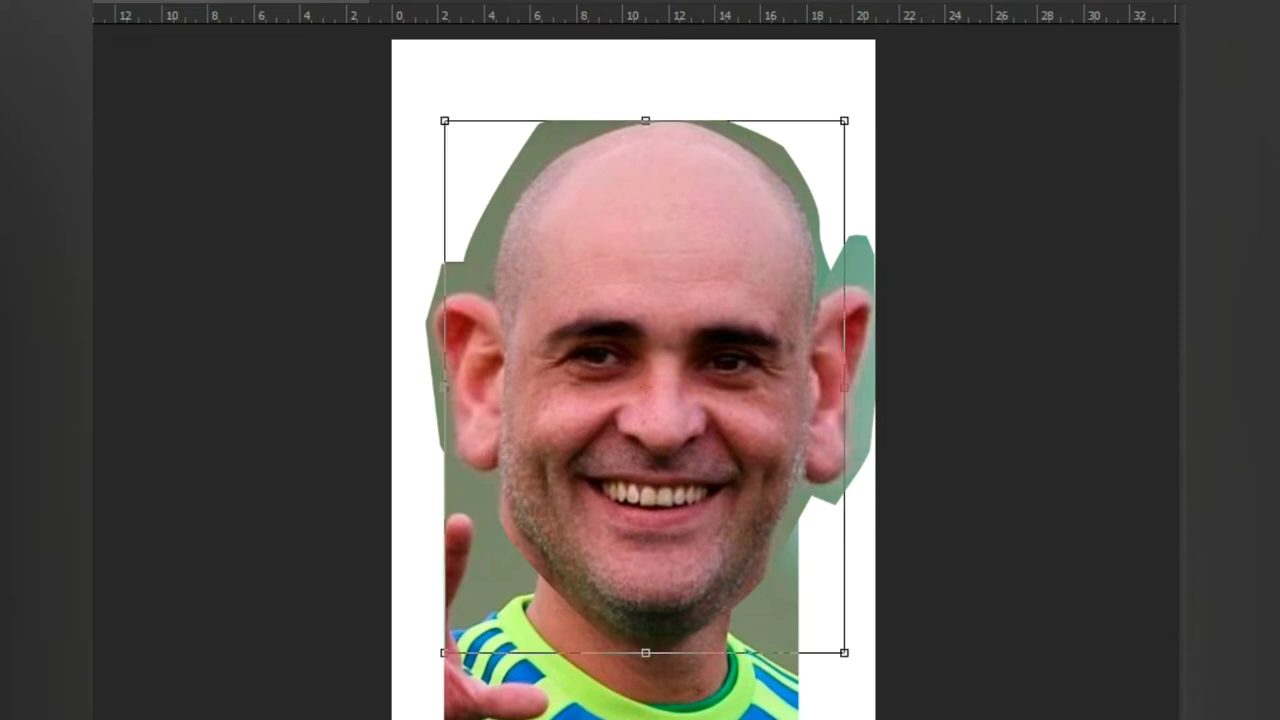
drag(443, 386, 511, 393)
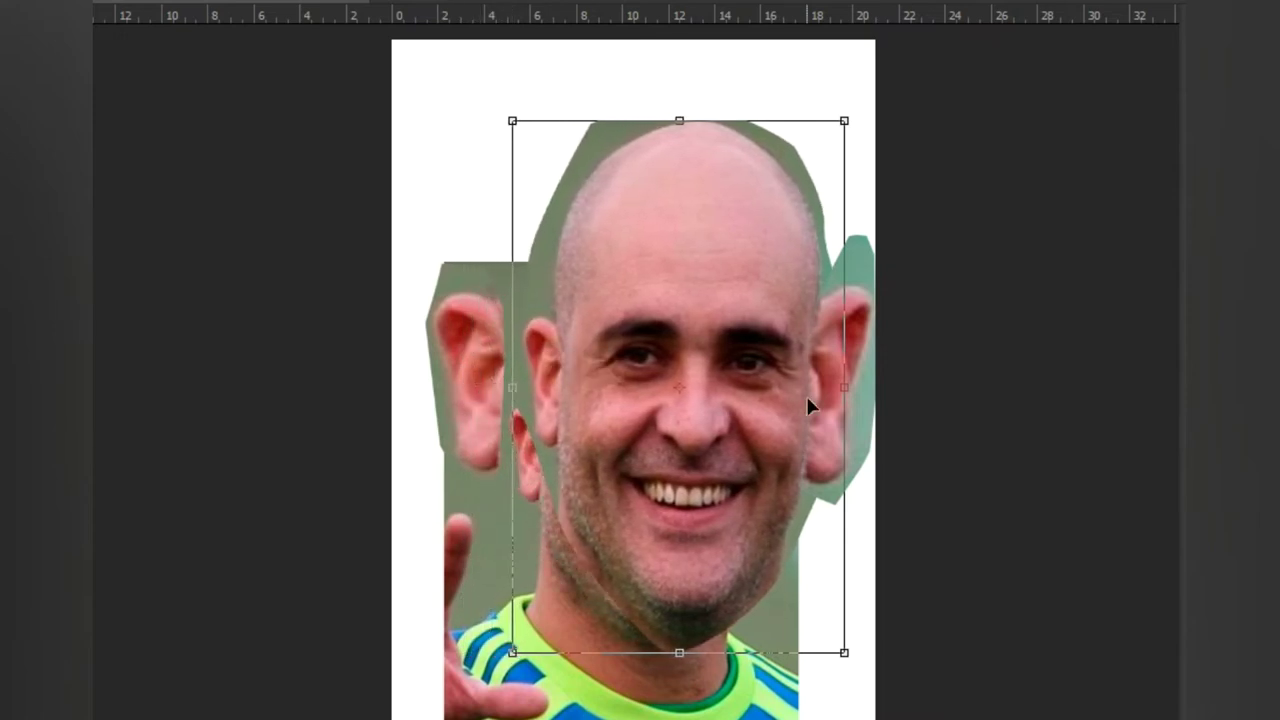
drag(844, 391, 808, 391)
key(Return)
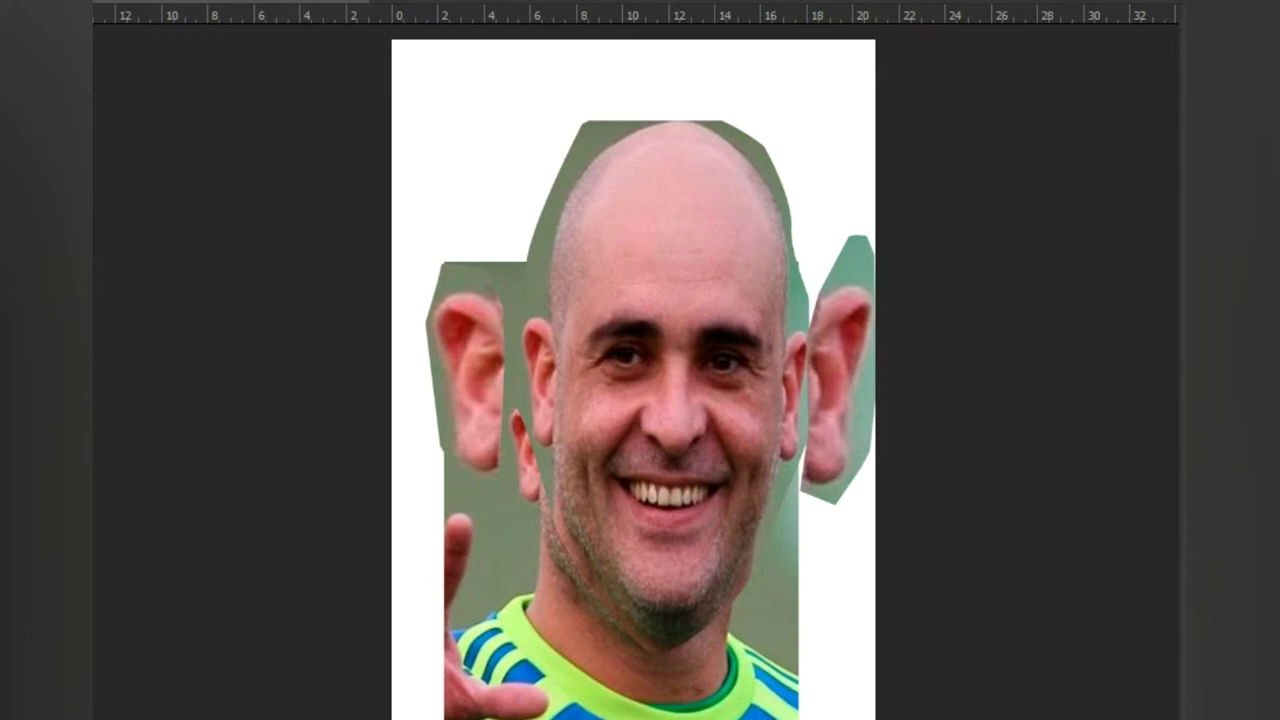
drag(849, 374, 822, 375)
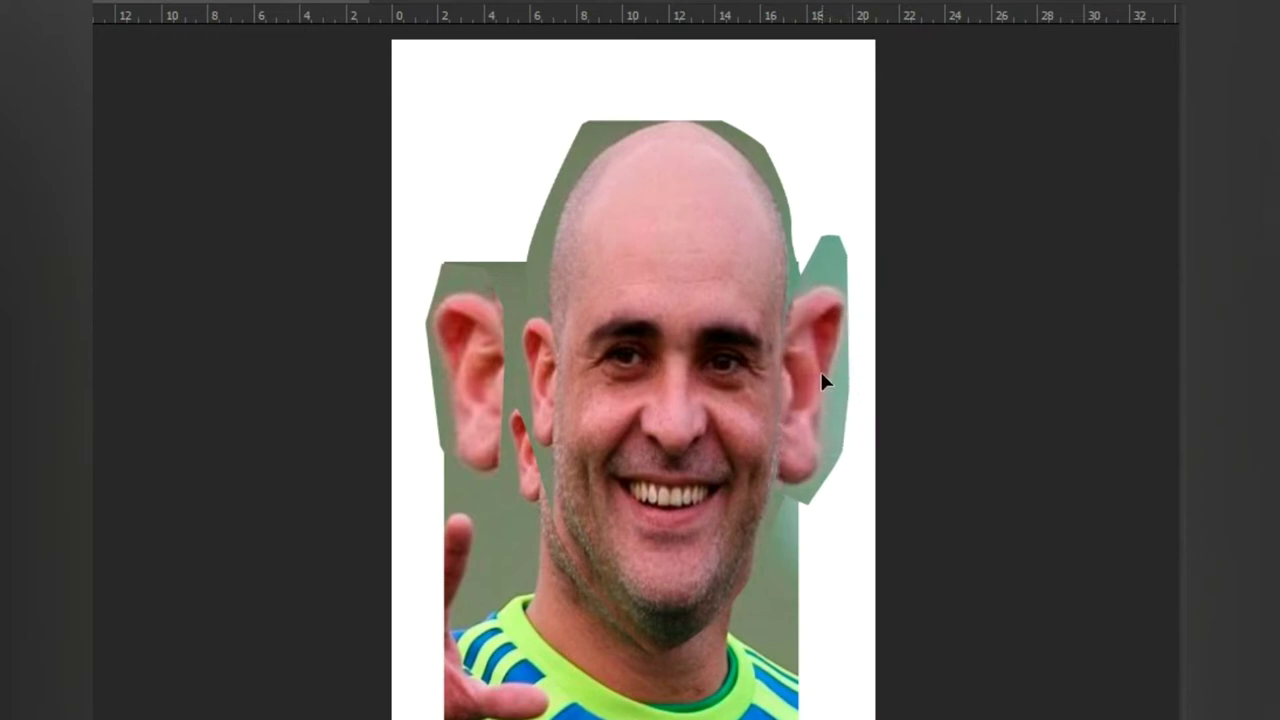
drag(491, 363, 544, 366)
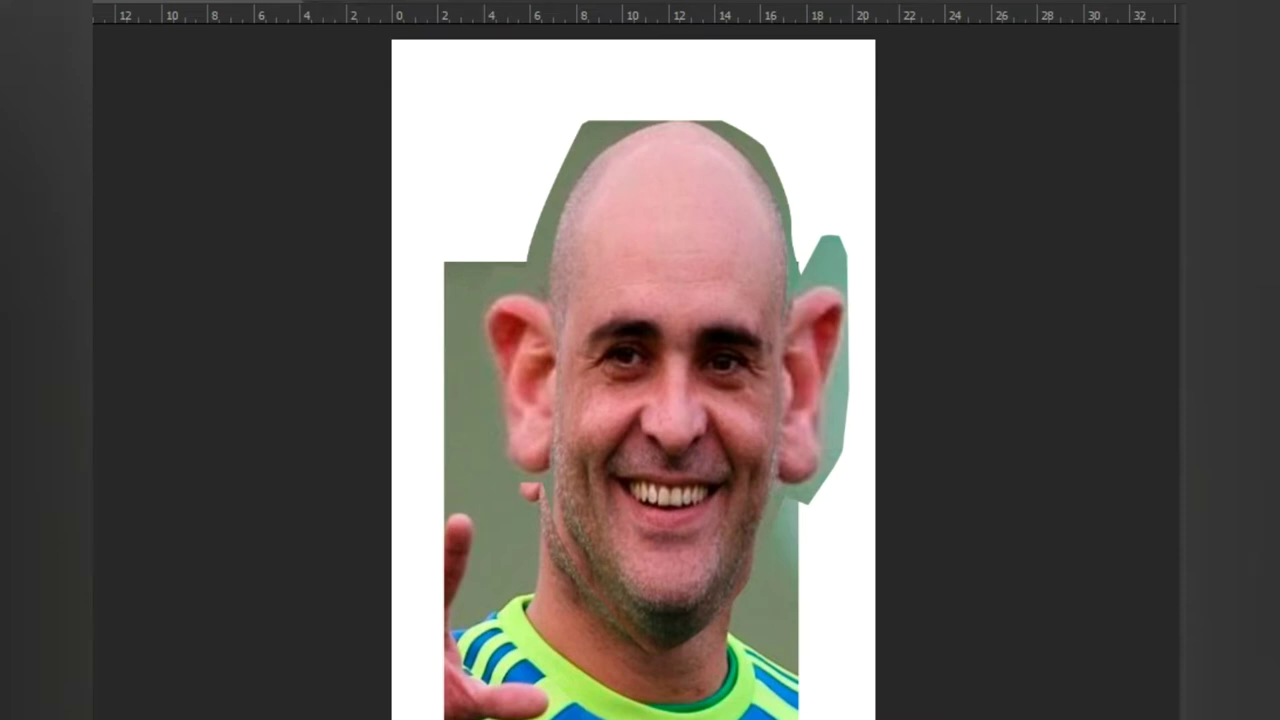
Step: Shift the head together with both ears to the image's left and enlarge them so they fill more of the page above the neck
drag(672, 432, 652, 430)
key(ctrl+t)
drag(457, 118, 440, 95)
drag(832, 648, 842, 652)
drag(838, 94, 851, 77)
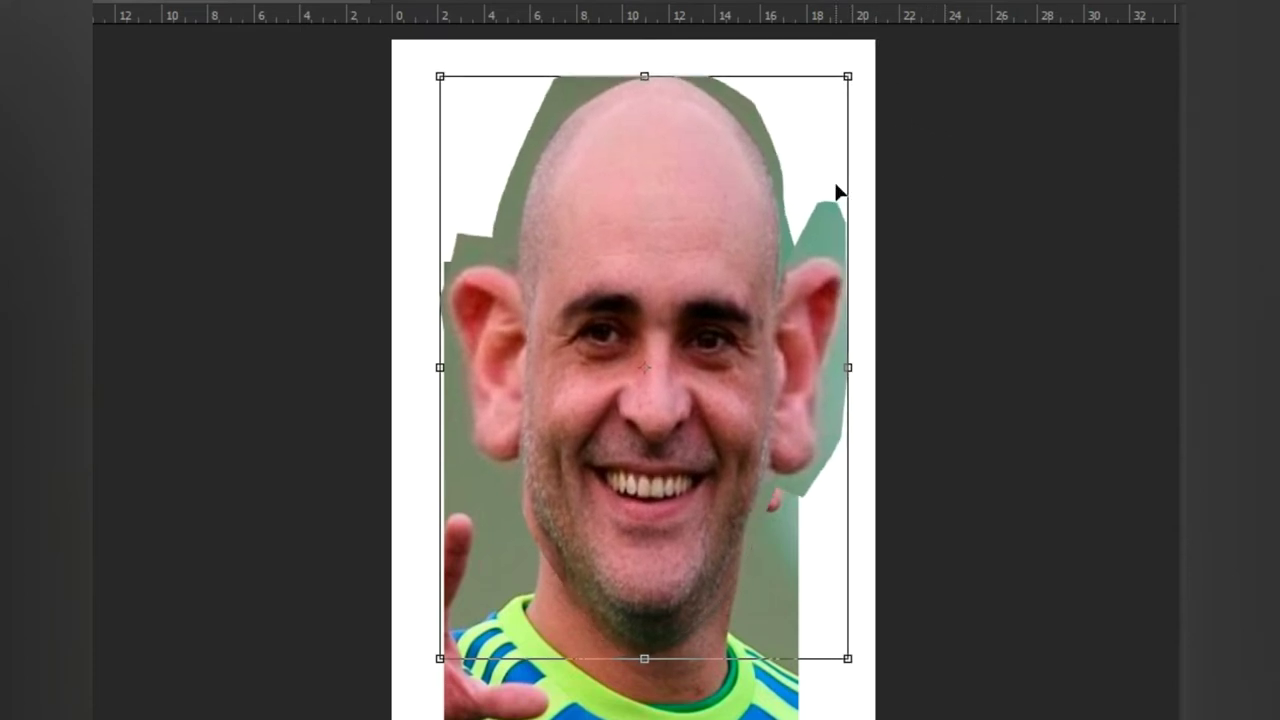
key(Return)
drag(636, 517, 640, 523)
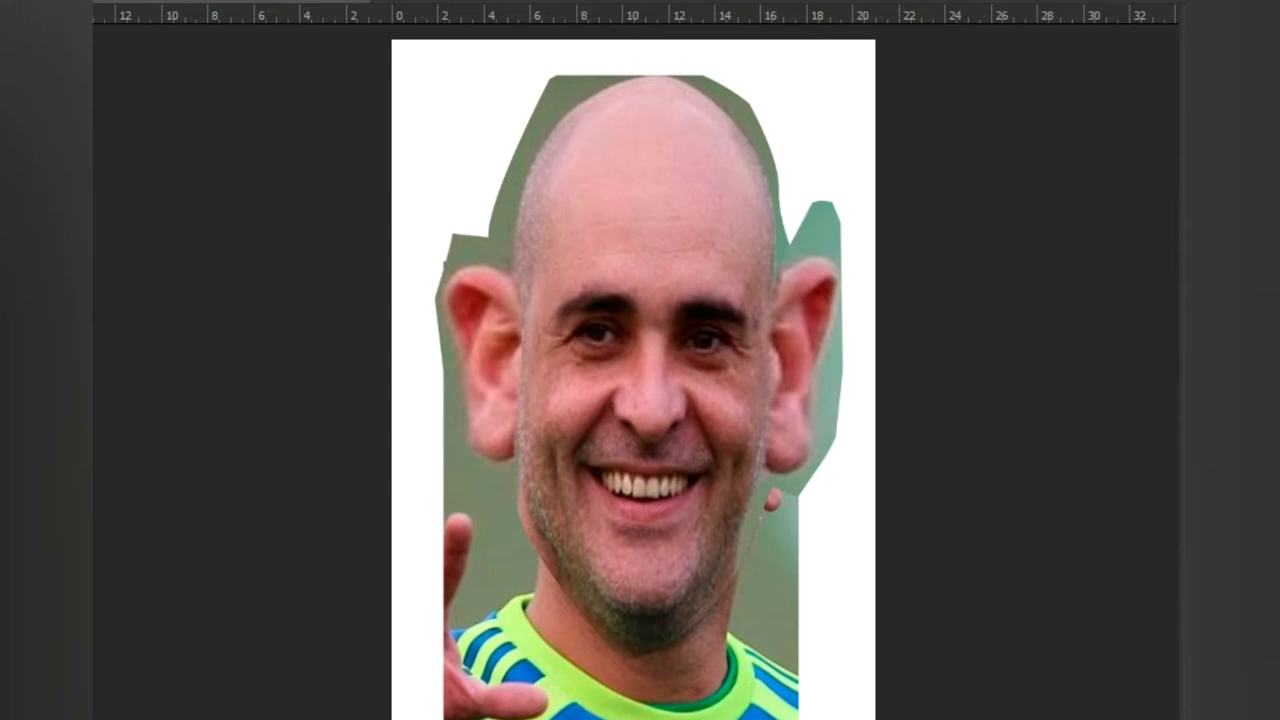
Step: Clone background over the leftover earlobe beside the jaw and lower the photo's opacity to 70%
key(alt)
mouse_move(774, 507)
mouse_down()
mouse_move(776, 495)
mouse_move(761, 511)
mouse_up()
mouse_move(1069, 719)
key(1)
key(5)
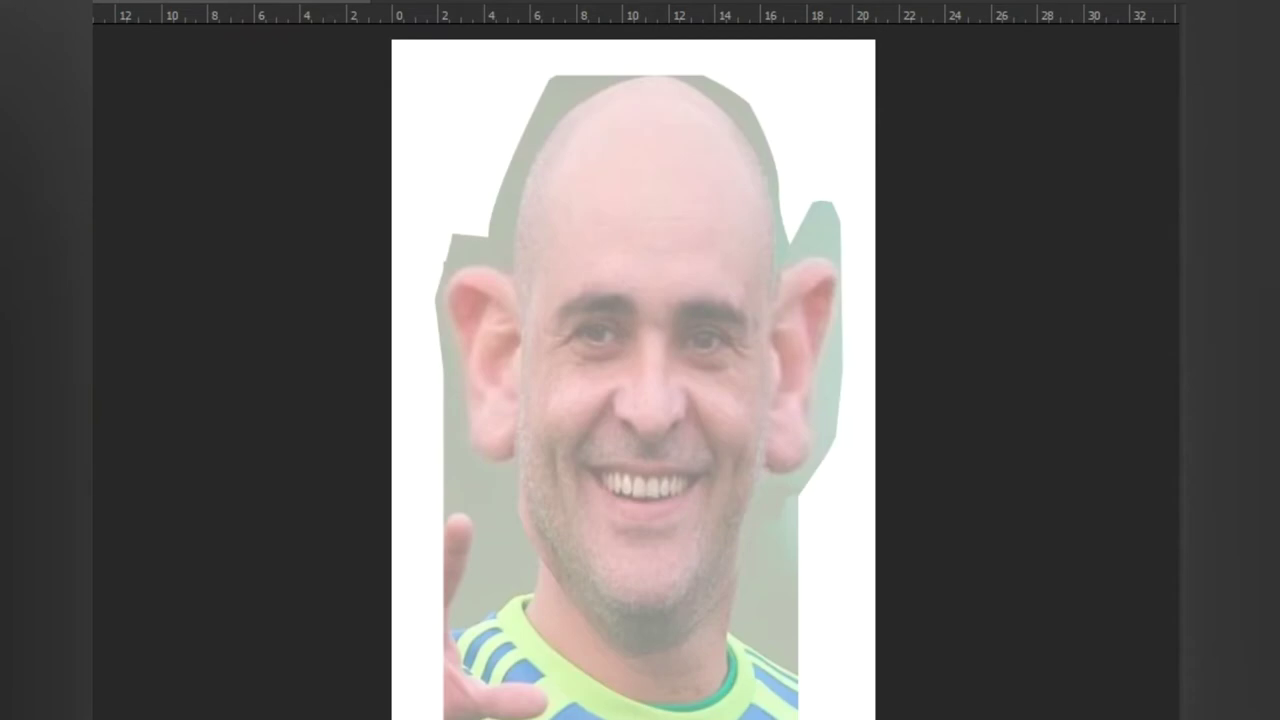
key(7)
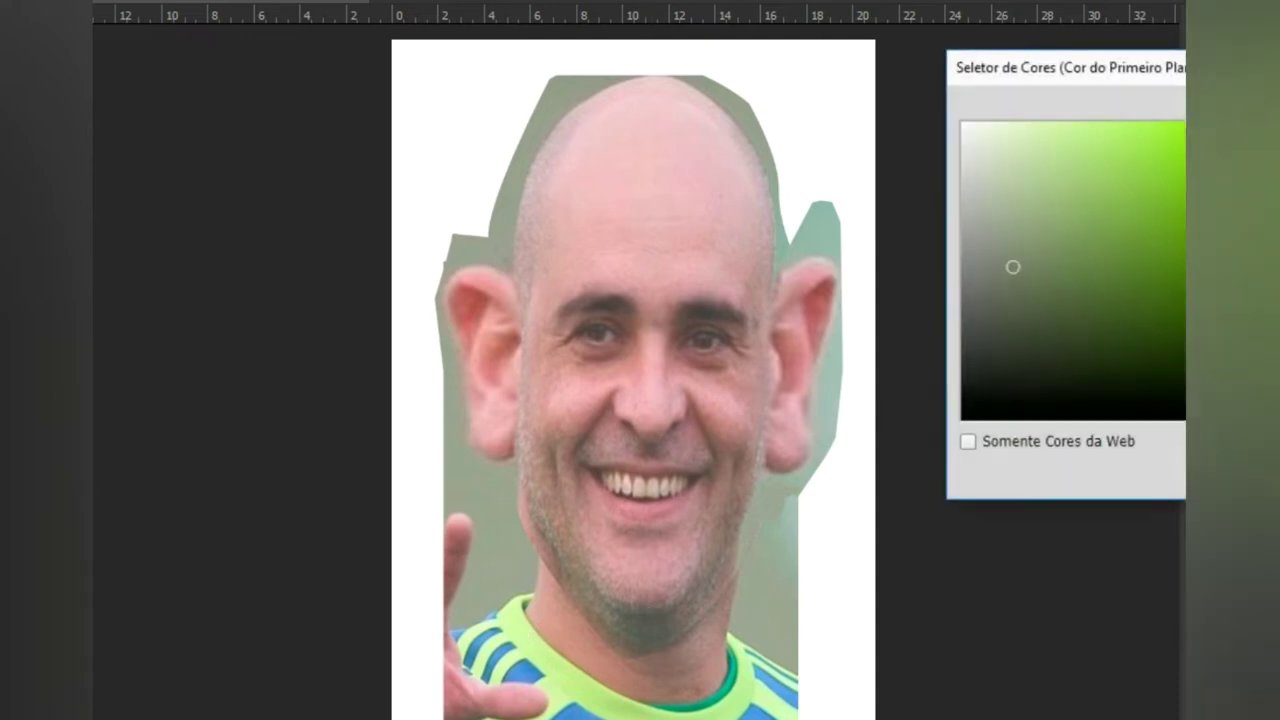
Step: Set the foreground colour to black and check the 25 px, 100% hardness brush with a trial stroke across the forehead, undoing the stroke
drag(998, 346, 885, 457)
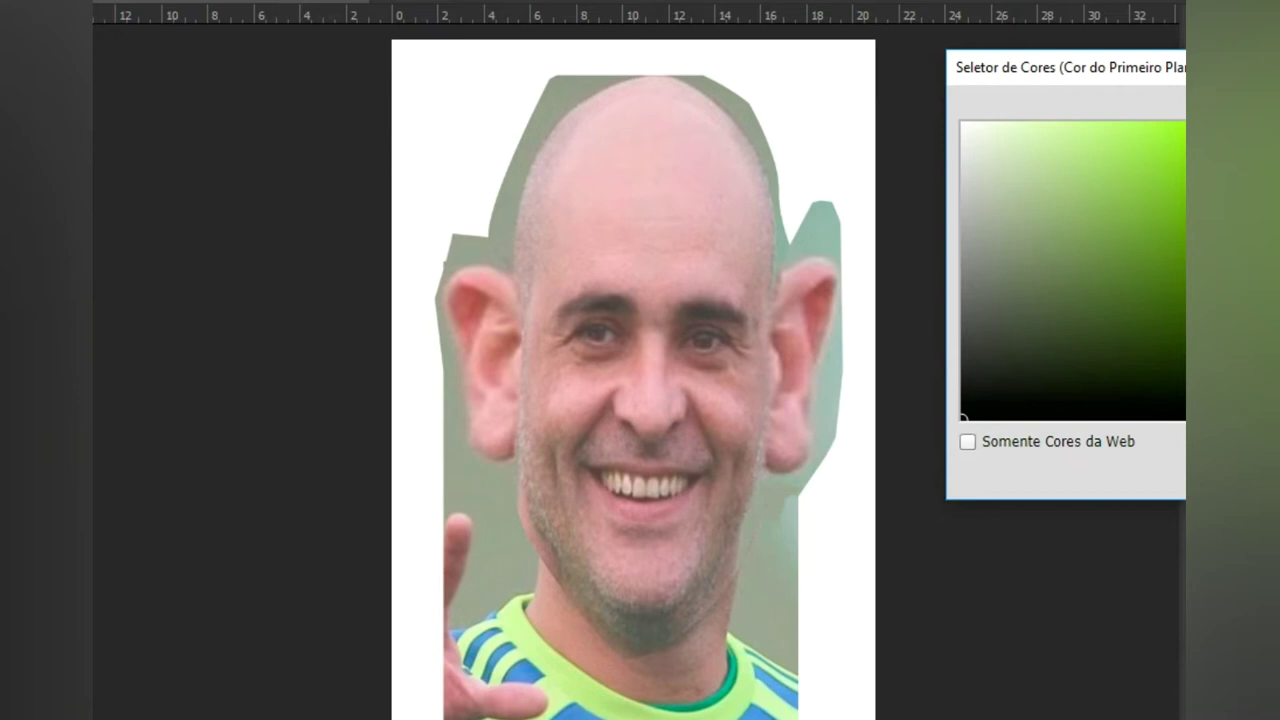
key(Return)
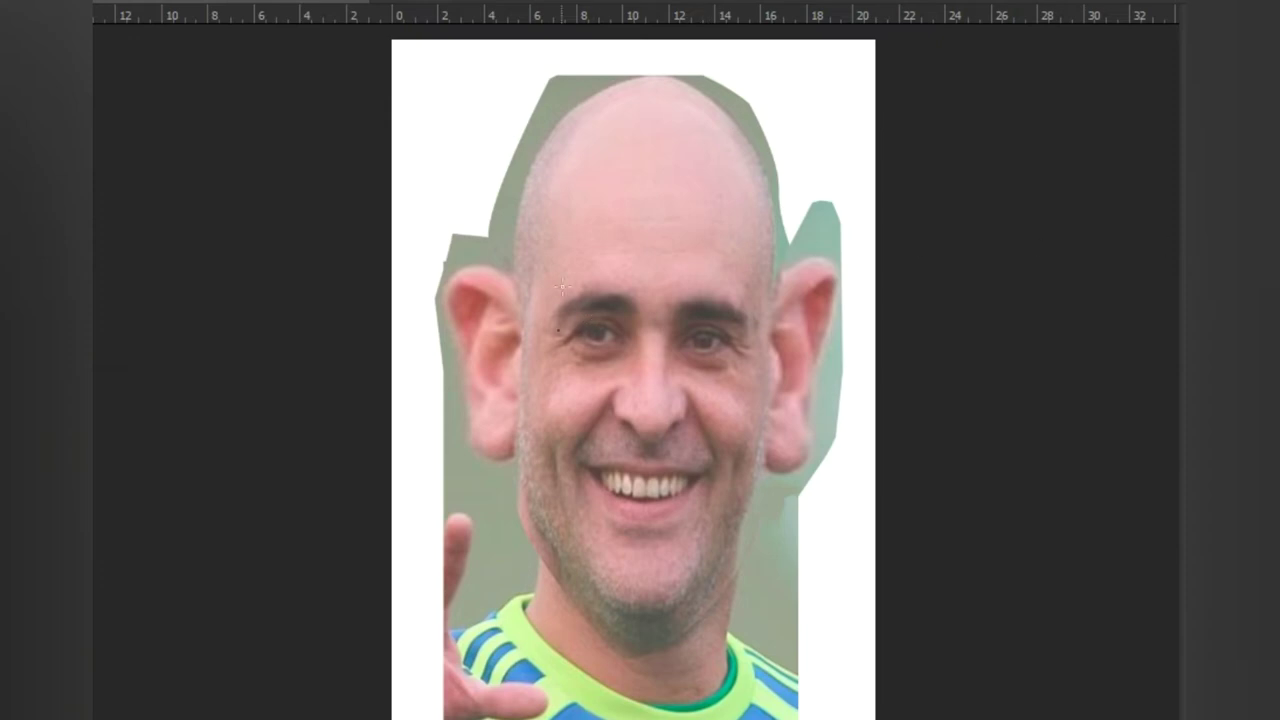
drag(557, 330, 766, 278)
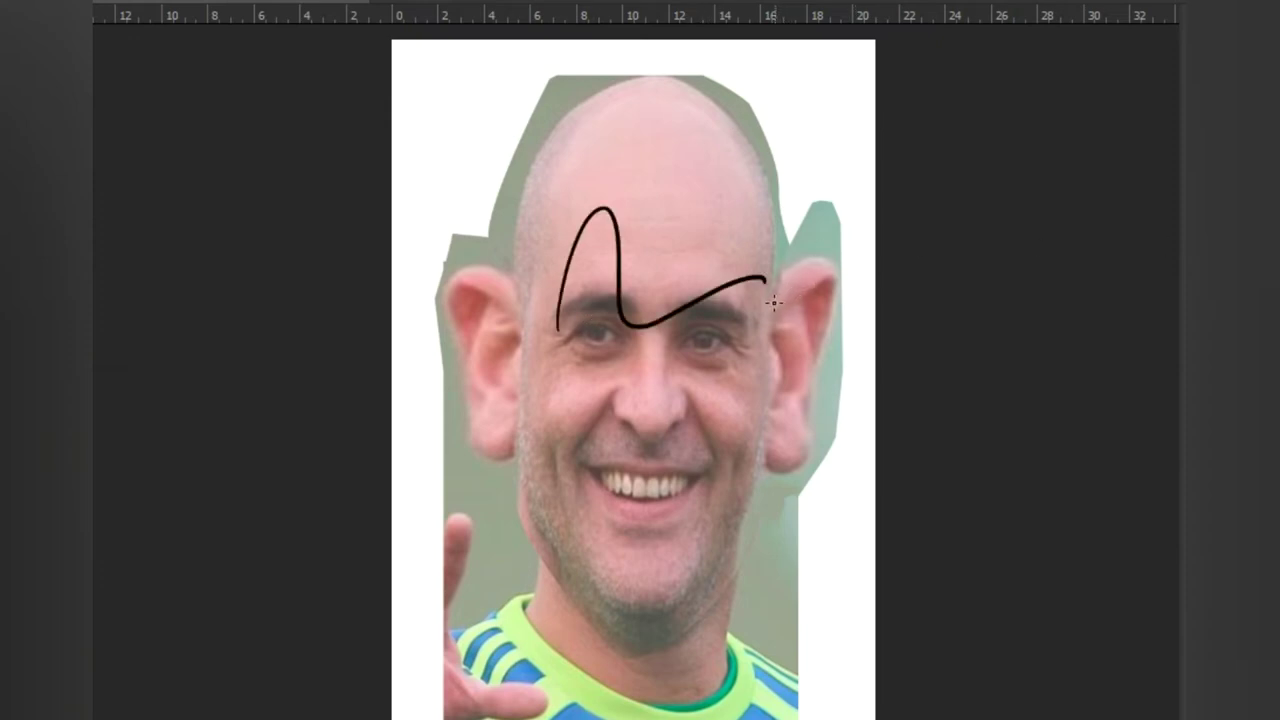
key(ctrl+z)
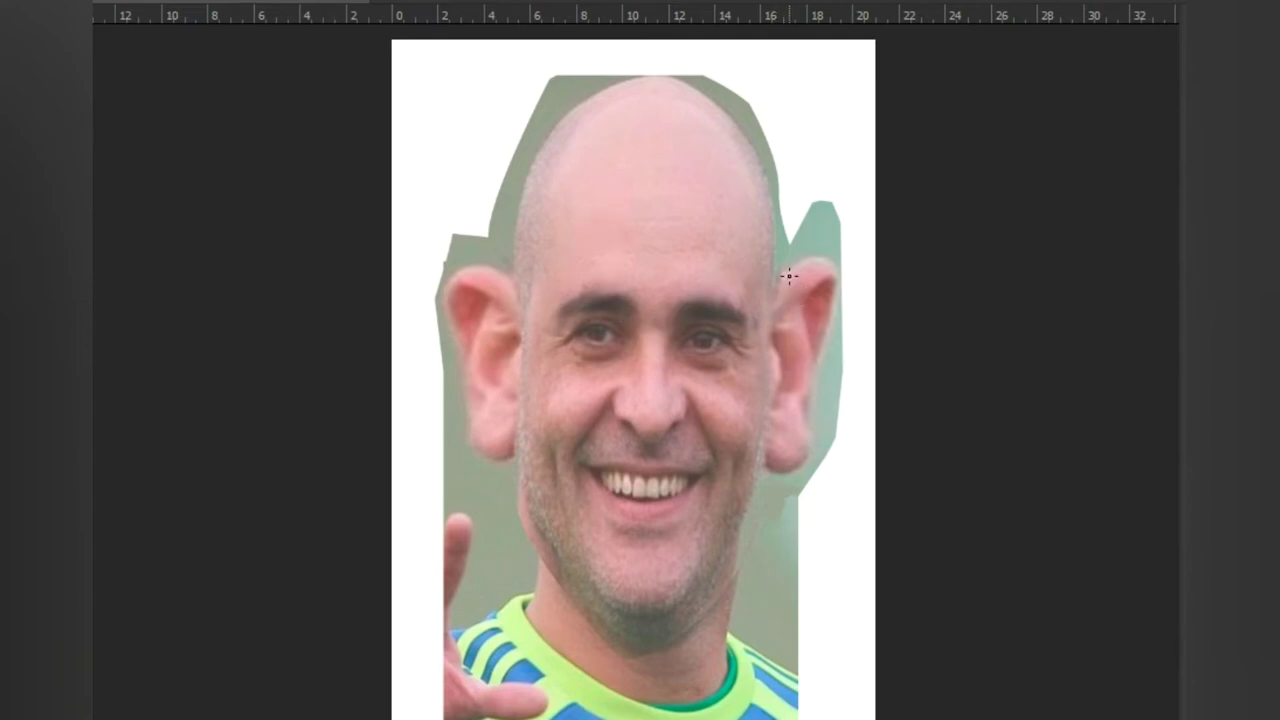
right_click(395, 42)
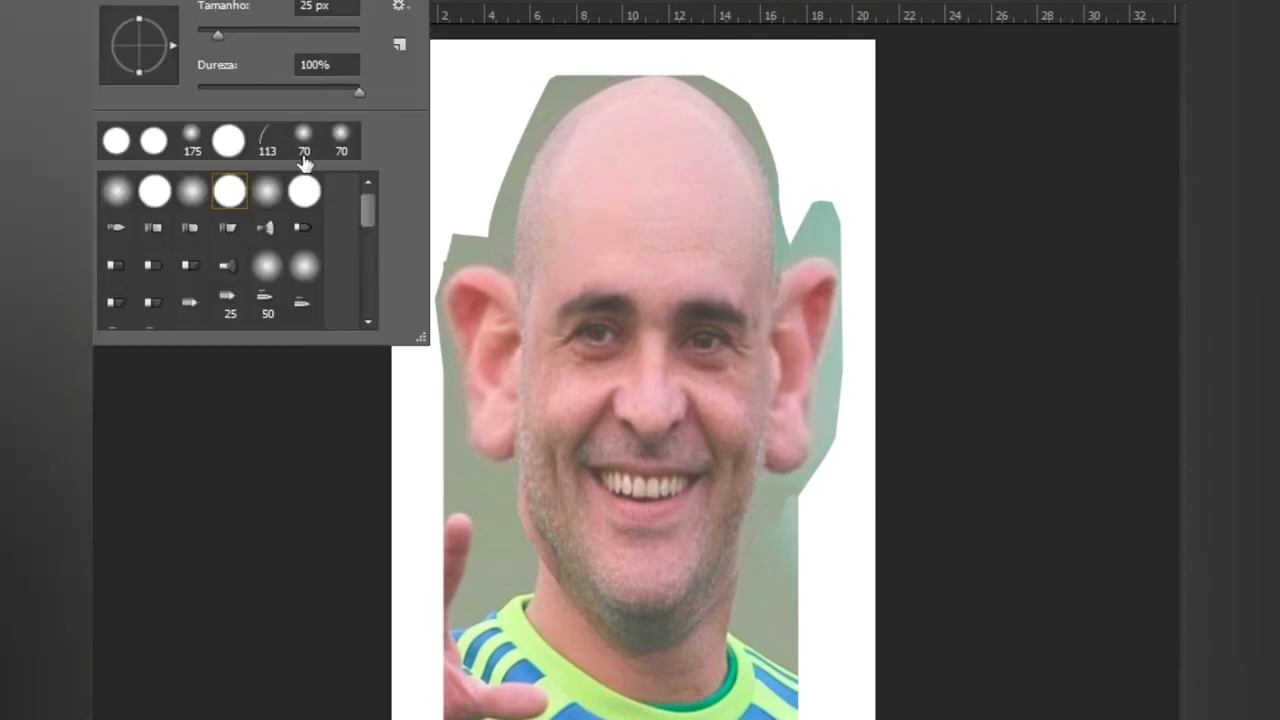
key(Return)
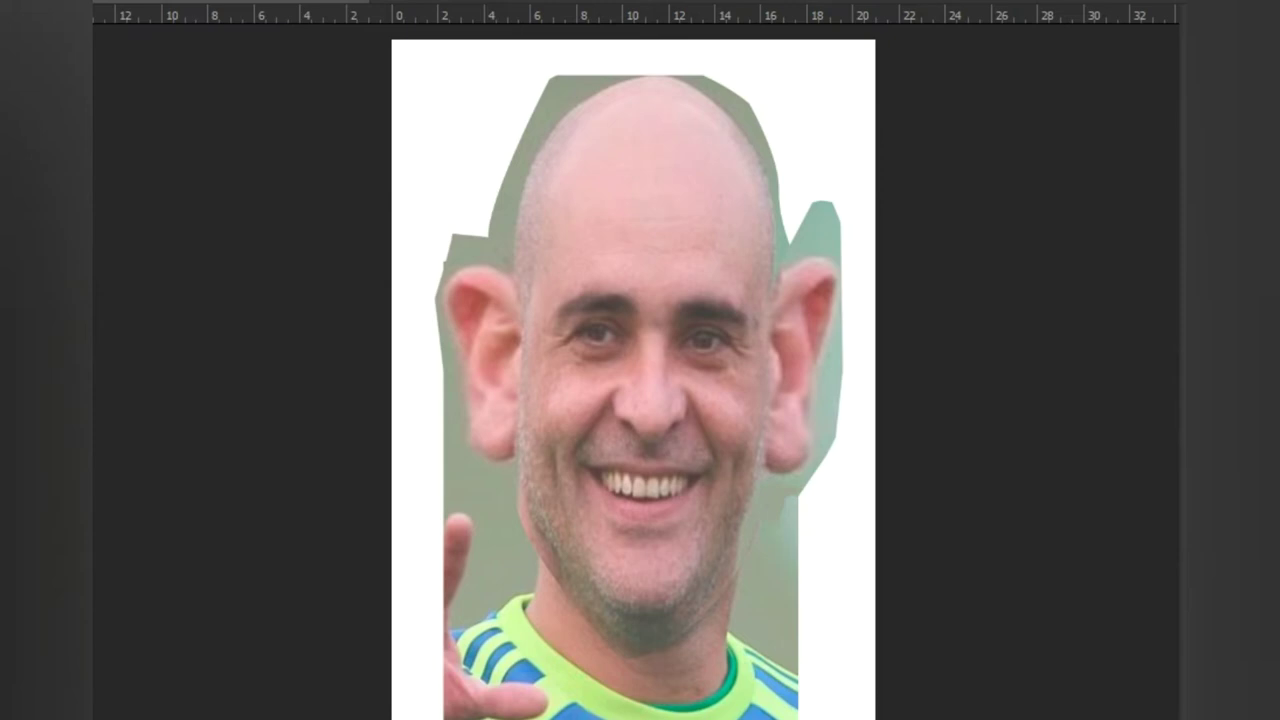
key(ctrl+plus)
key(ctrl+plus)
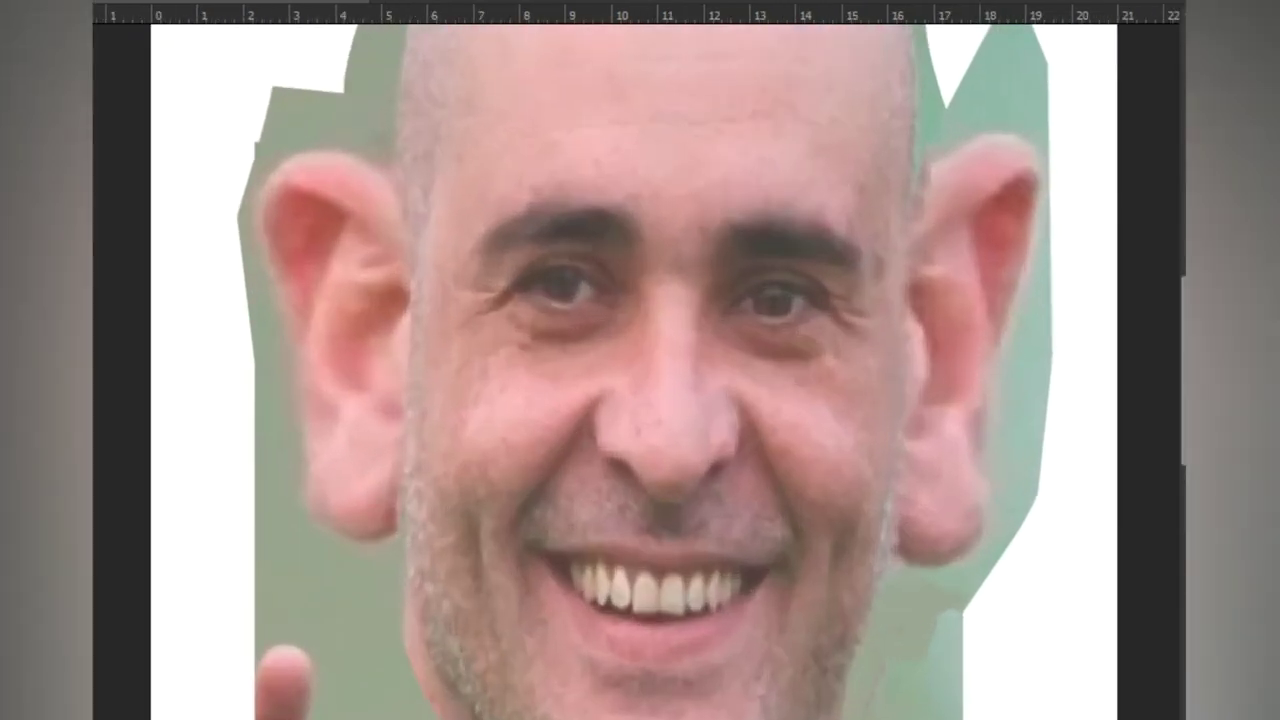
drag(514, 237, 586, 540)
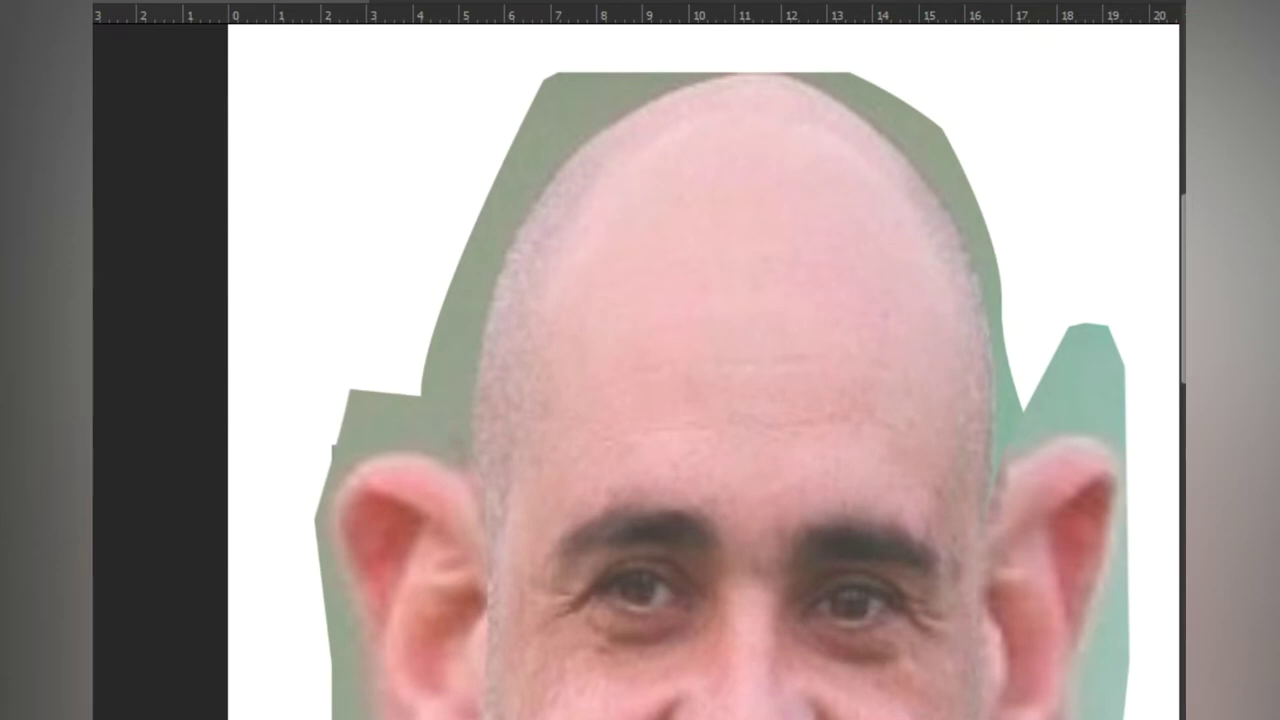
key(p)
click(988, 505)
click(740, 66)
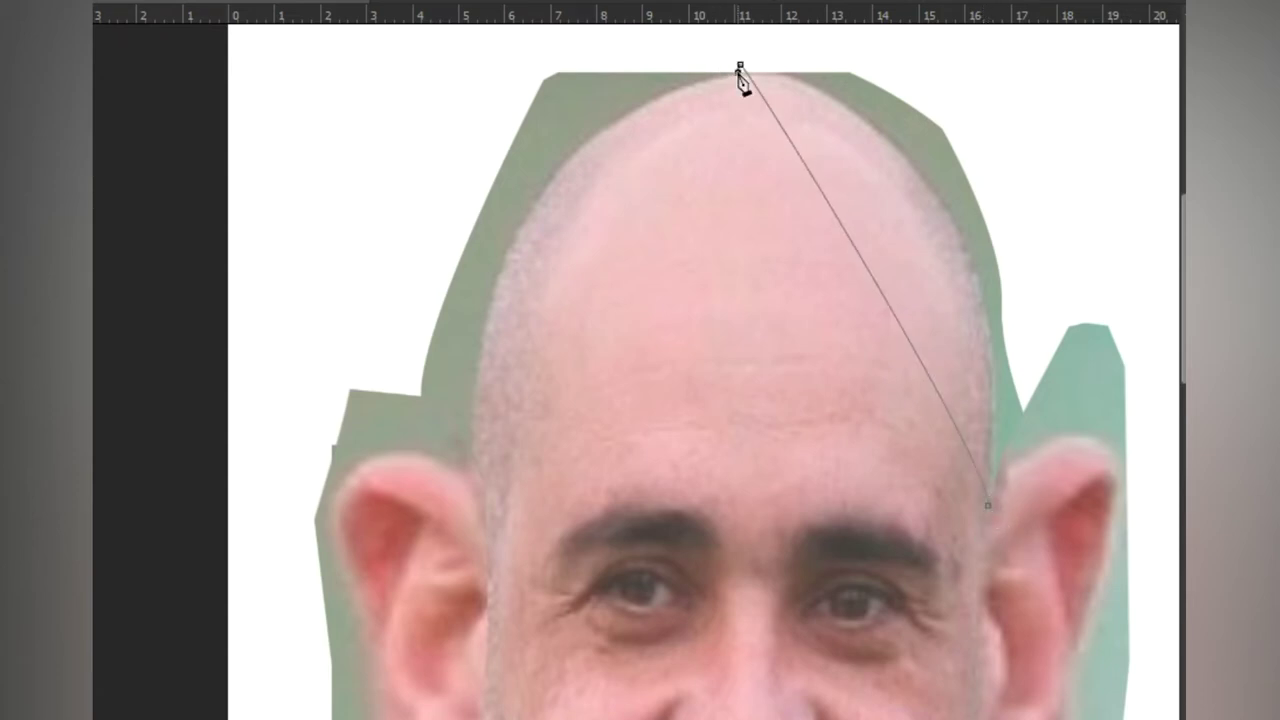
click(874, 267)
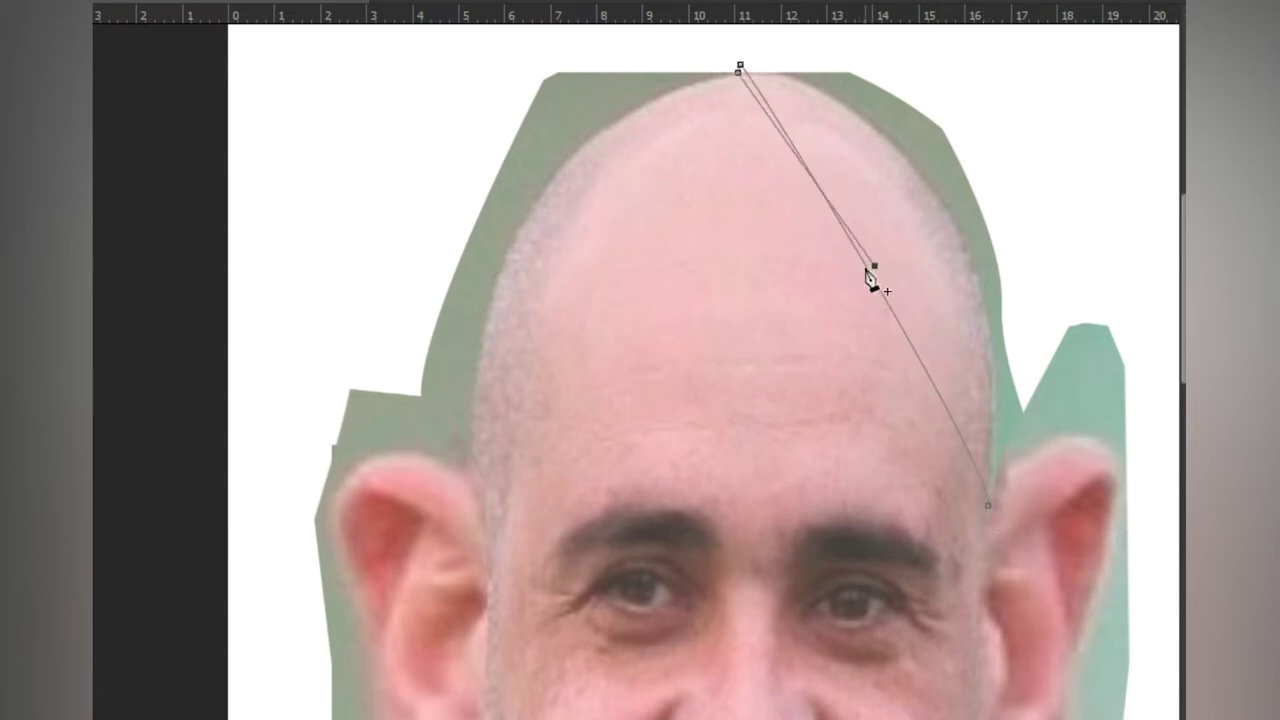
key(Escape)
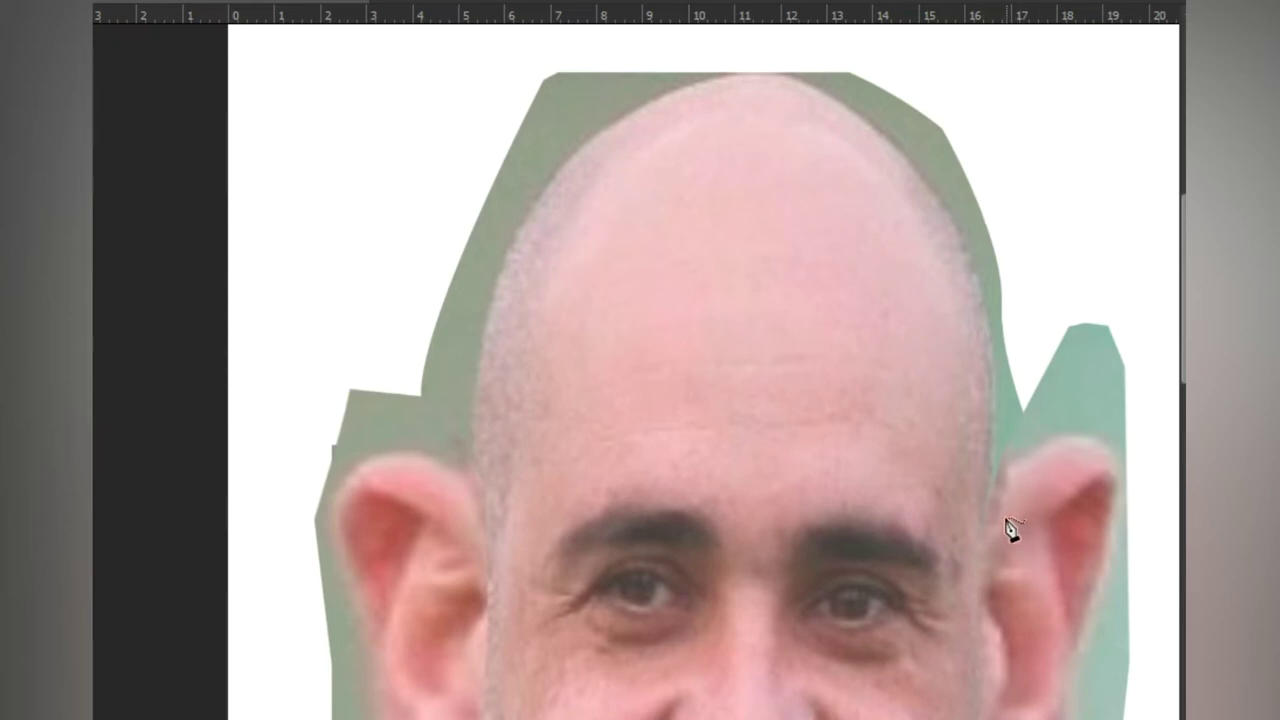
Step: Trace the top of the head with a freeform pen path running from ear to ear over the crown
mouse_move(987, 520)
mouse_down()
mouse_move(1001, 345)
mouse_move(986, 278)
mouse_move(896, 152)
mouse_move(834, 100)
mouse_move(748, 82)
mouse_move(678, 90)
mouse_move(591, 133)
mouse_move(519, 232)
mouse_move(474, 406)
mouse_move(477, 519)
mouse_up()
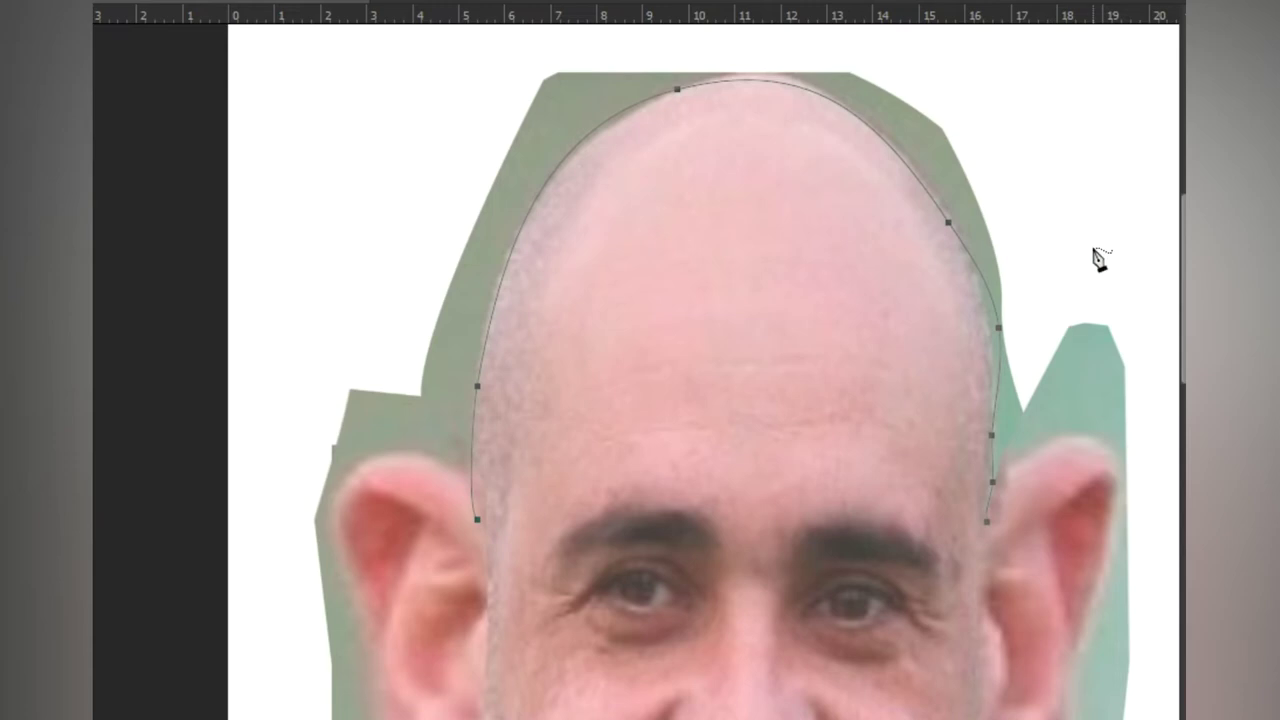
Step: Undo the path over the crown and check the curve-fit setting in the Freeform Pen options, with Magnetic off
key(ctrl+z)
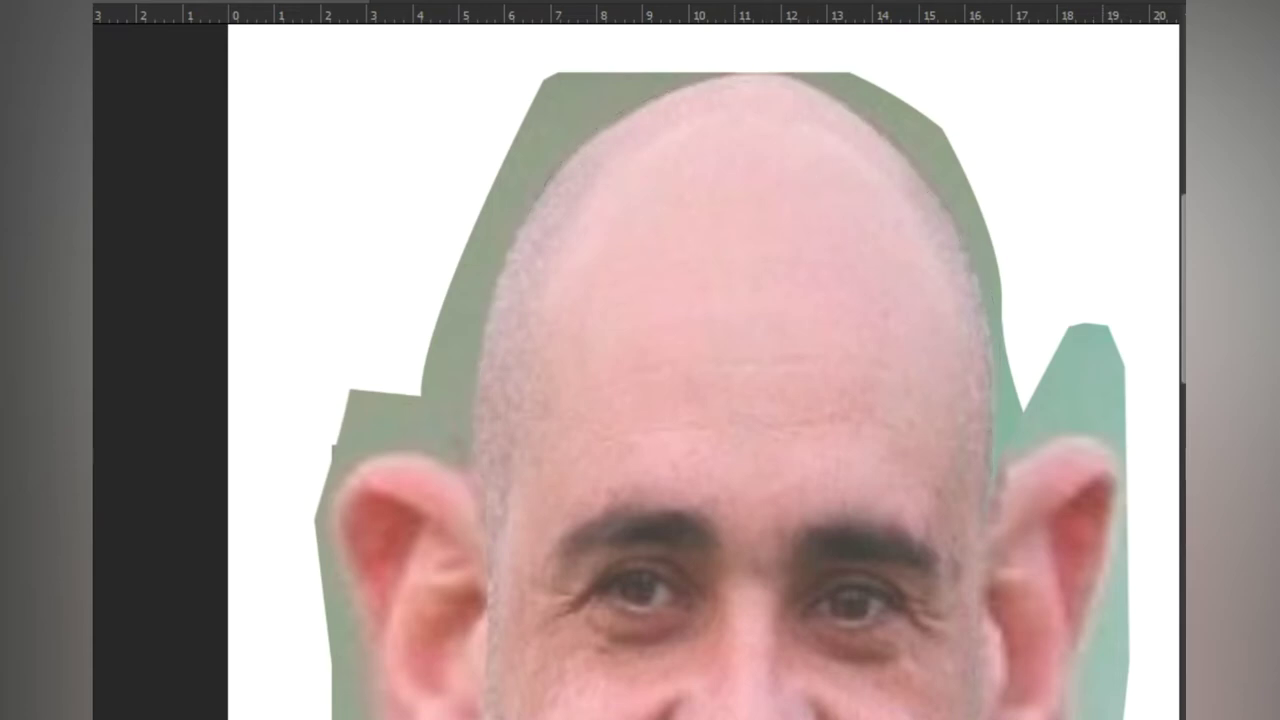
click(656, 3)
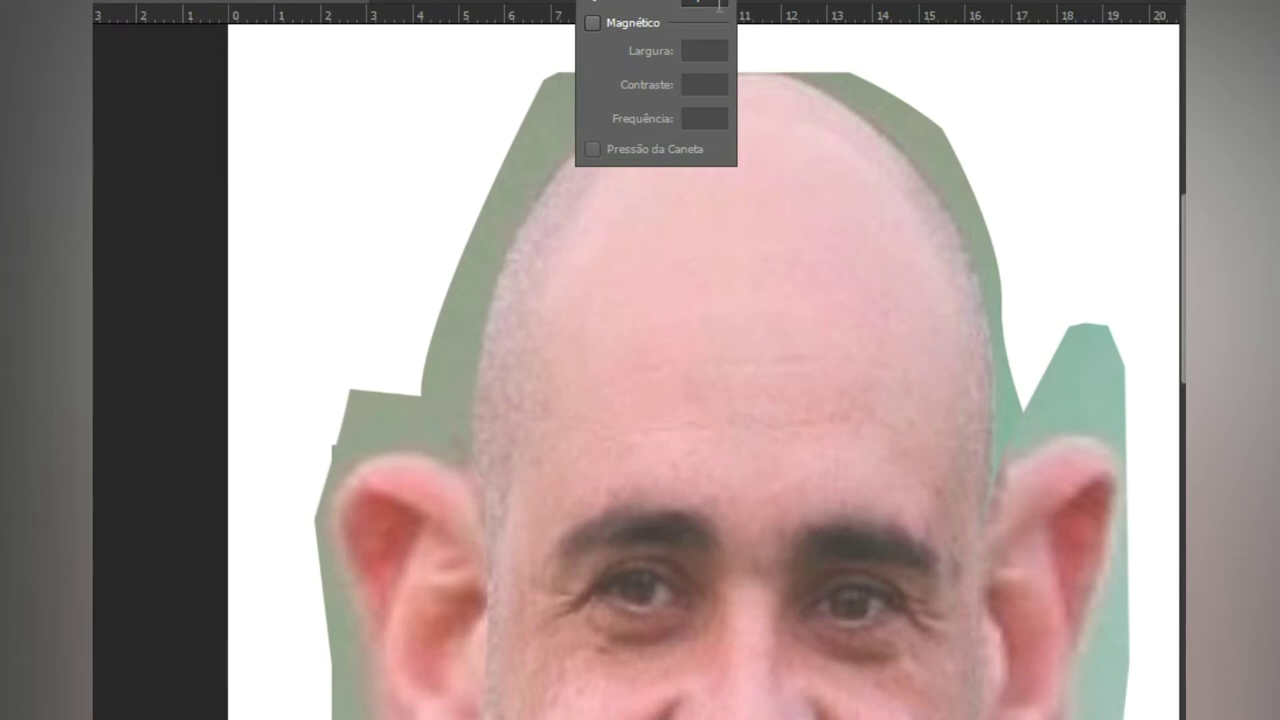
drag(714, 2, 680, 2)
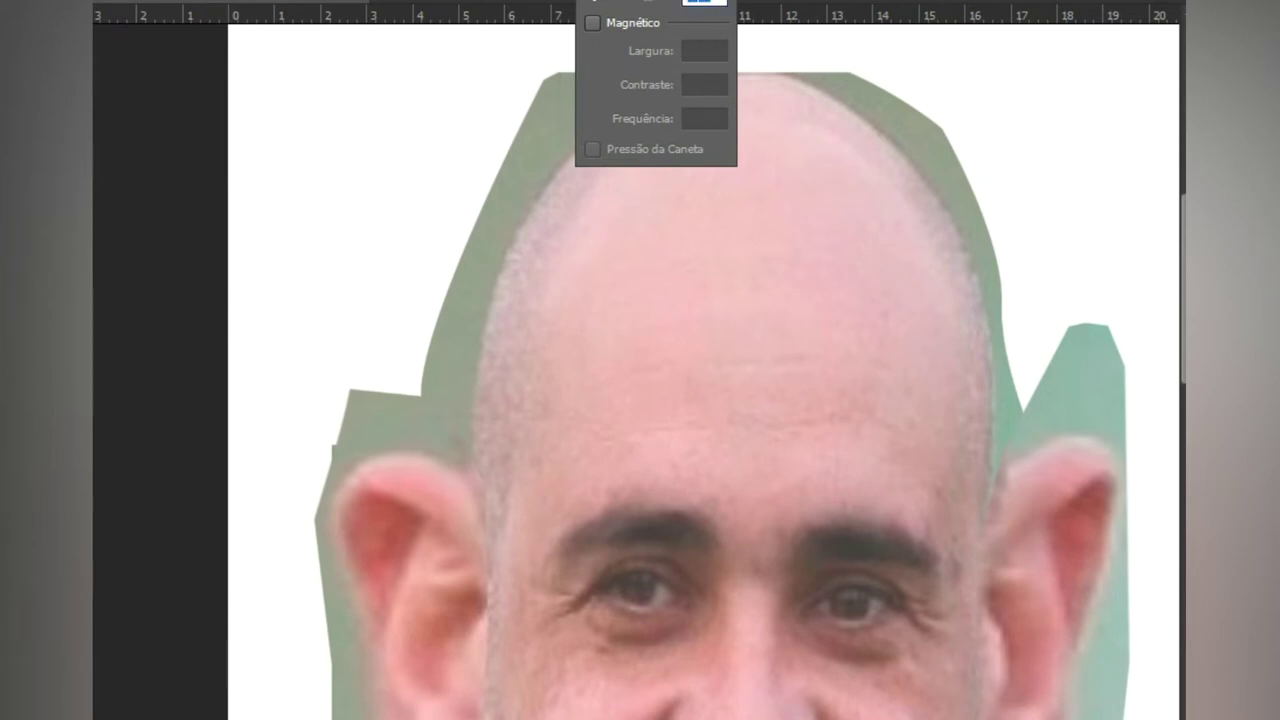
click(653, 2)
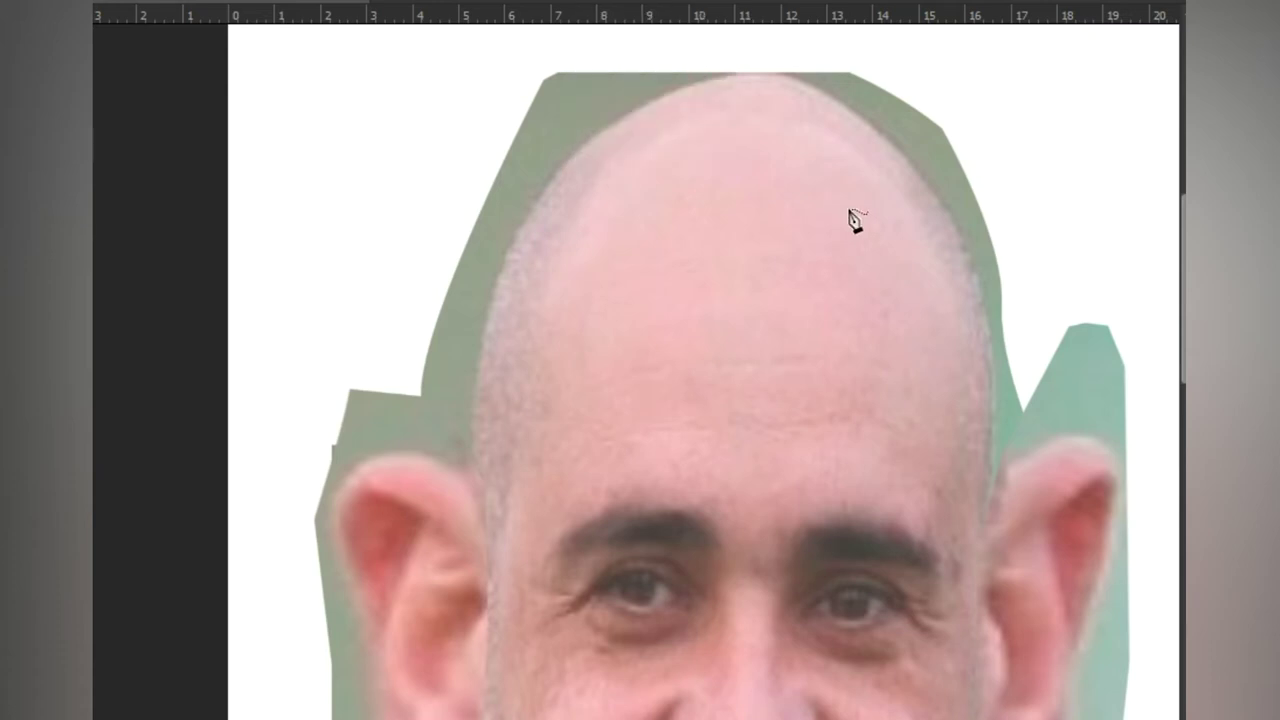
Step: Retrace the top of the head with a freeform pen path running over the crown from ear to ear
mouse_move(708, 86)
mouse_down()
mouse_move(793, 75)
mouse_move(894, 115)
mouse_move(954, 195)
mouse_move(980, 288)
mouse_move(978, 500)
mouse_move(996, 413)
mouse_move(977, 350)
mouse_move(932, 228)
mouse_move(851, 123)
mouse_up()
key(Escape)
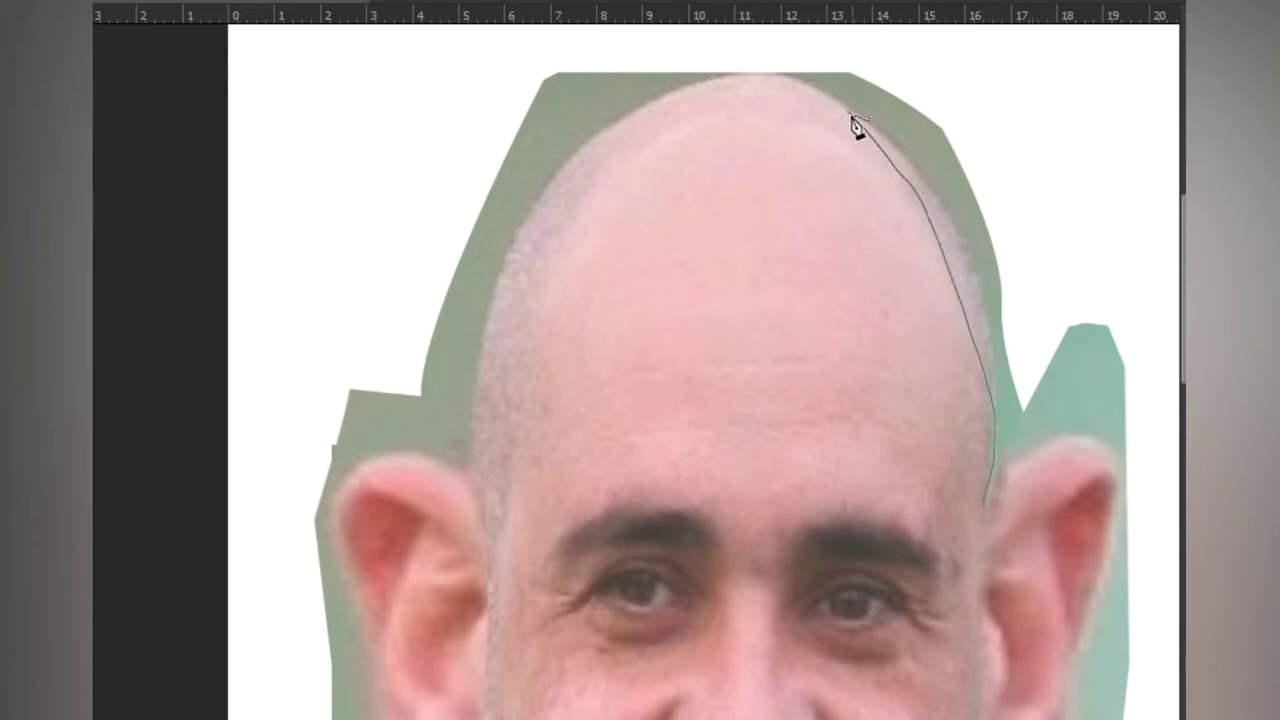
key(Escape)
mouse_move(1010, 526)
mouse_down()
mouse_move(988, 326)
mouse_move(954, 210)
mouse_move(832, 84)
mouse_move(762, 62)
mouse_move(651, 86)
mouse_move(567, 147)
mouse_move(483, 355)
mouse_move(476, 494)
mouse_up()
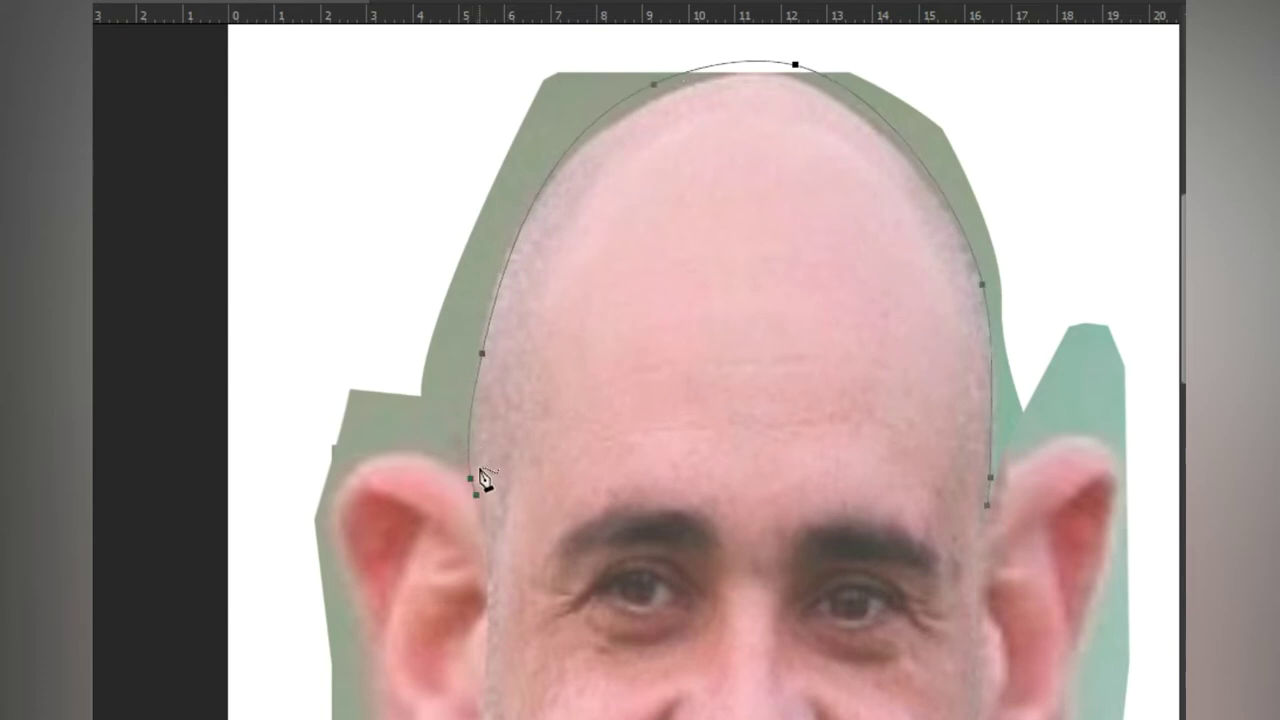
Step: Stroke the head path with the Brush and simulated pressure, redo the stroke with a thicker brush, and dismiss the path
right_click(614, 262)
click(676, 351)
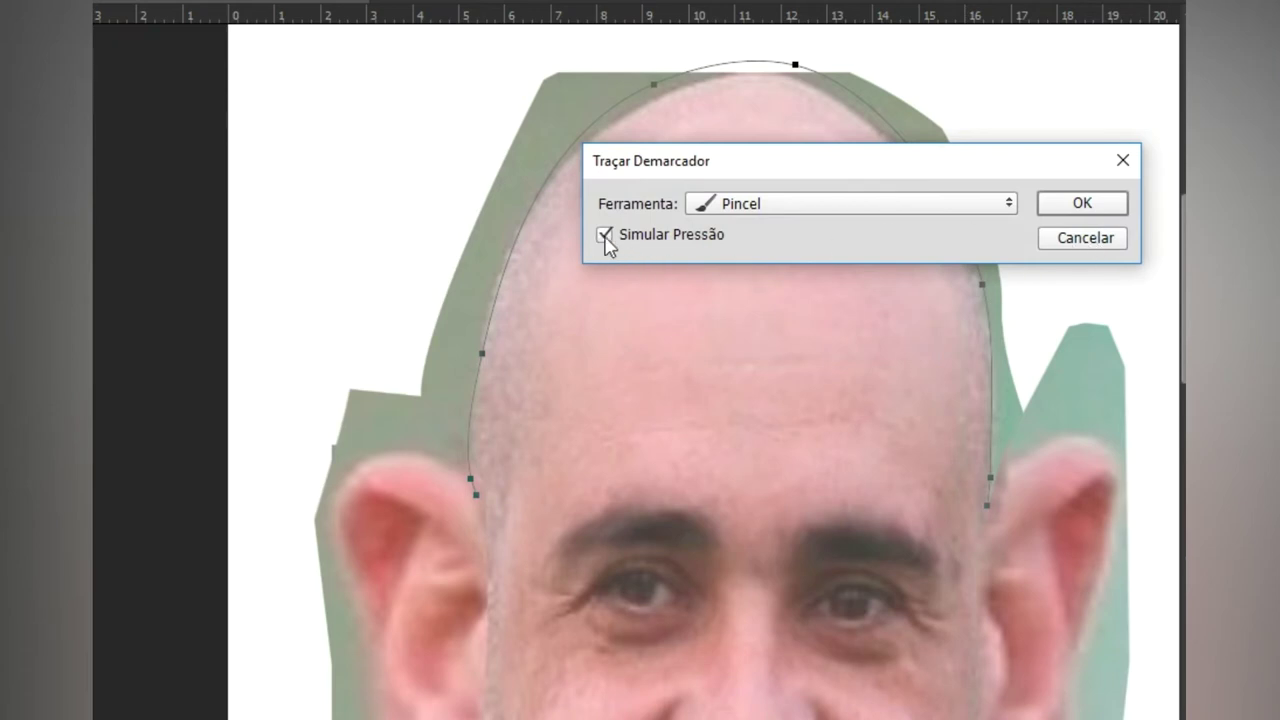
click(1080, 210)
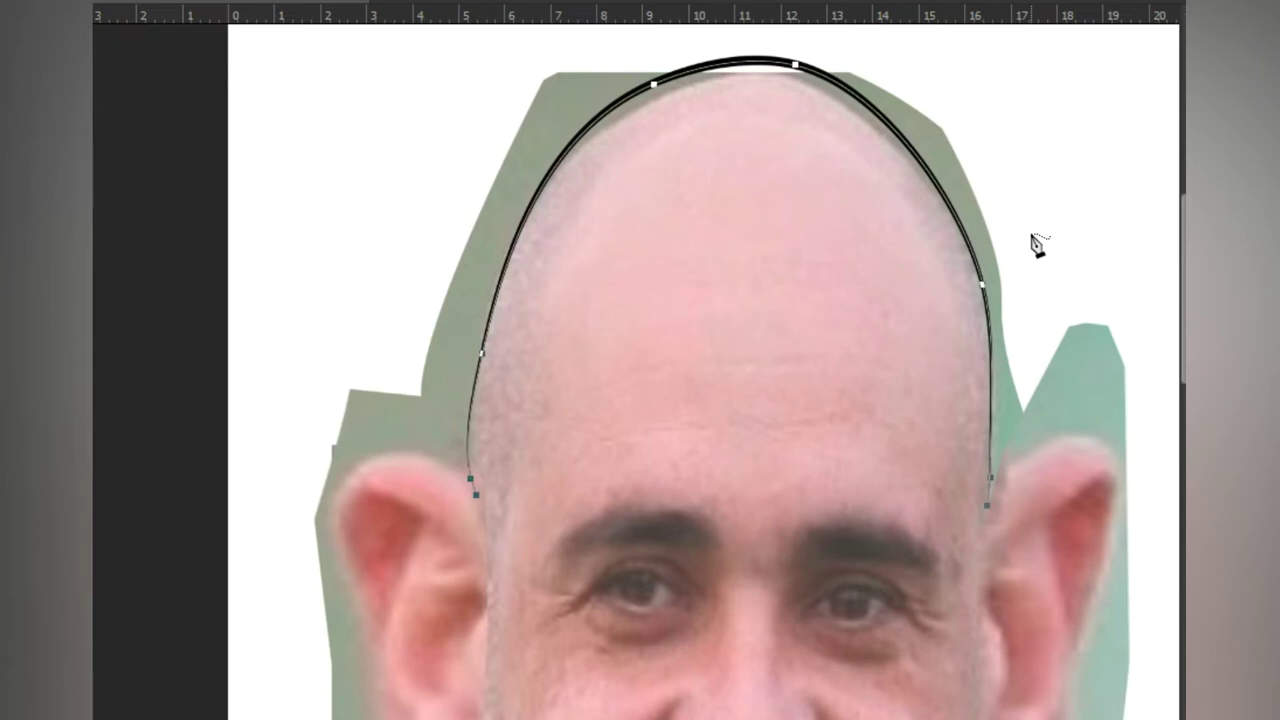
key(ctrl+z)
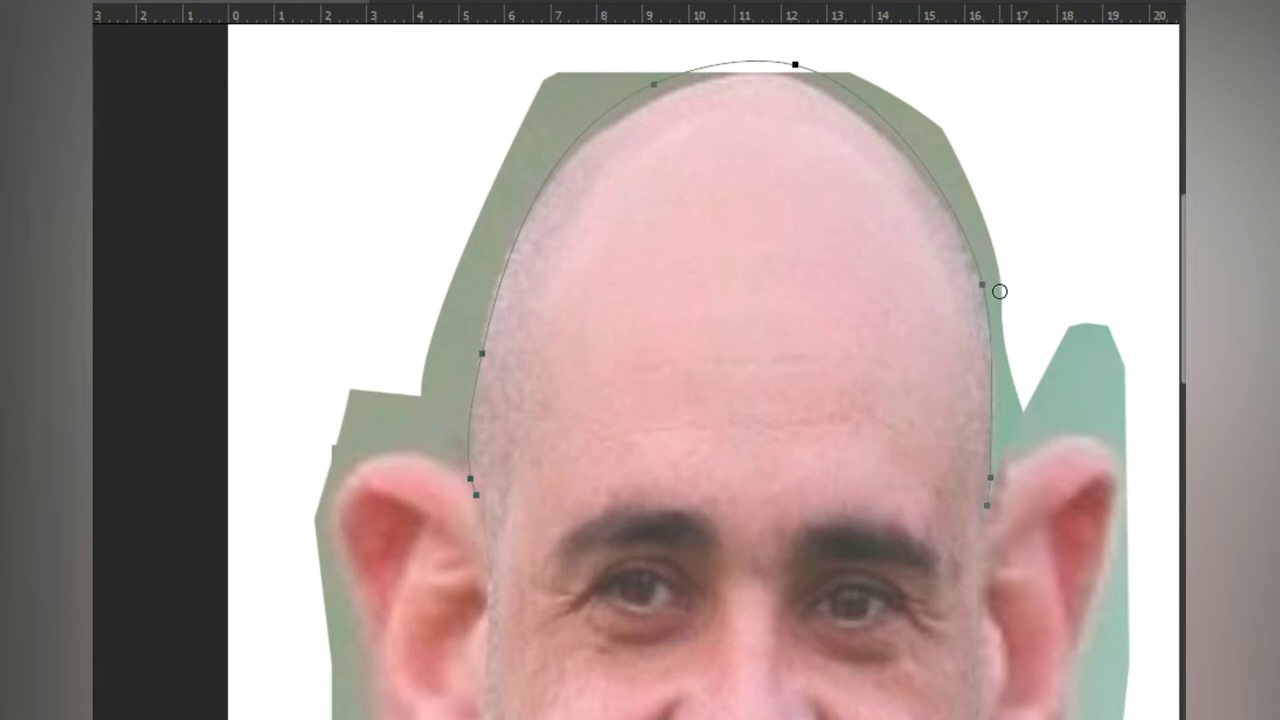
key(ctrl+z)
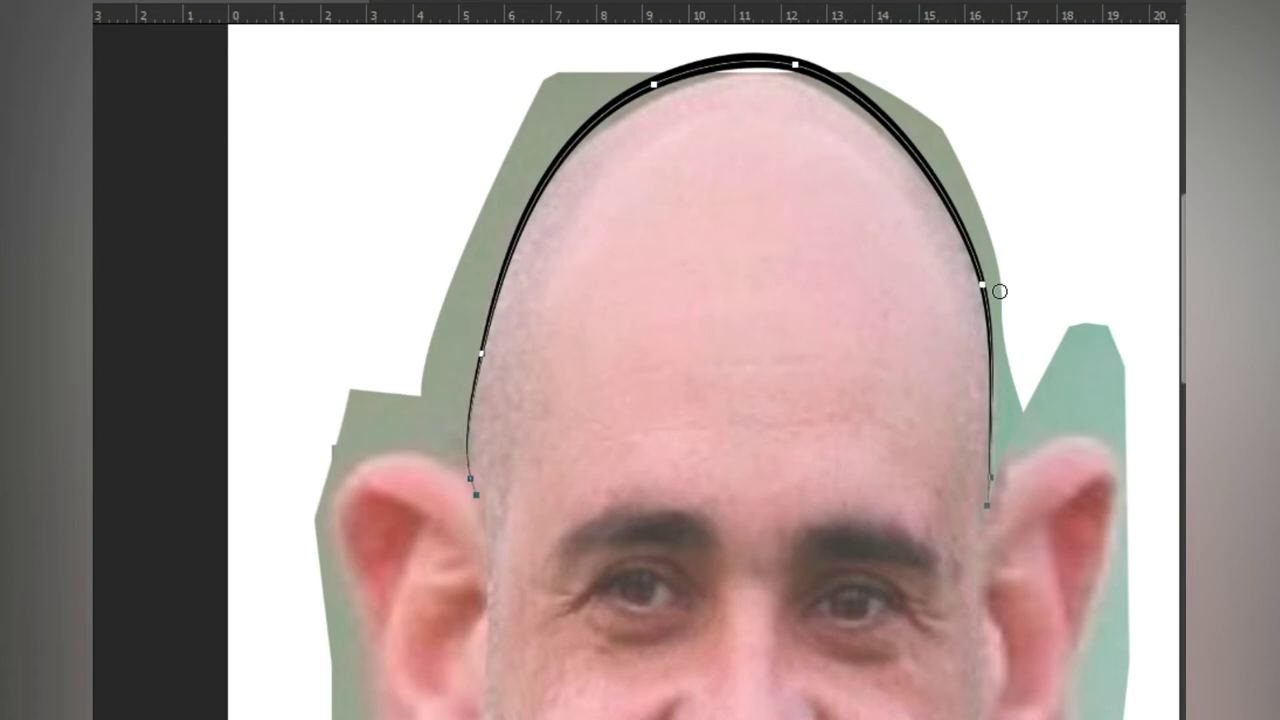
key(Escape)
Step: Trace the outer contour of the ear on the image's left with a freeform path and stroke it with the Brush using simulated pressure
drag(706, 294, 845, 158)
mouse_move(673, 210)
mouse_down()
mouse_move(605, 188)
mouse_move(548, 213)
mouse_move(532, 262)
mouse_move(572, 420)
mouse_move(581, 532)
mouse_move(606, 580)
mouse_move(667, 573)
mouse_move(706, 497)
mouse_up()
right_click(707, 490)
click(818, 351)
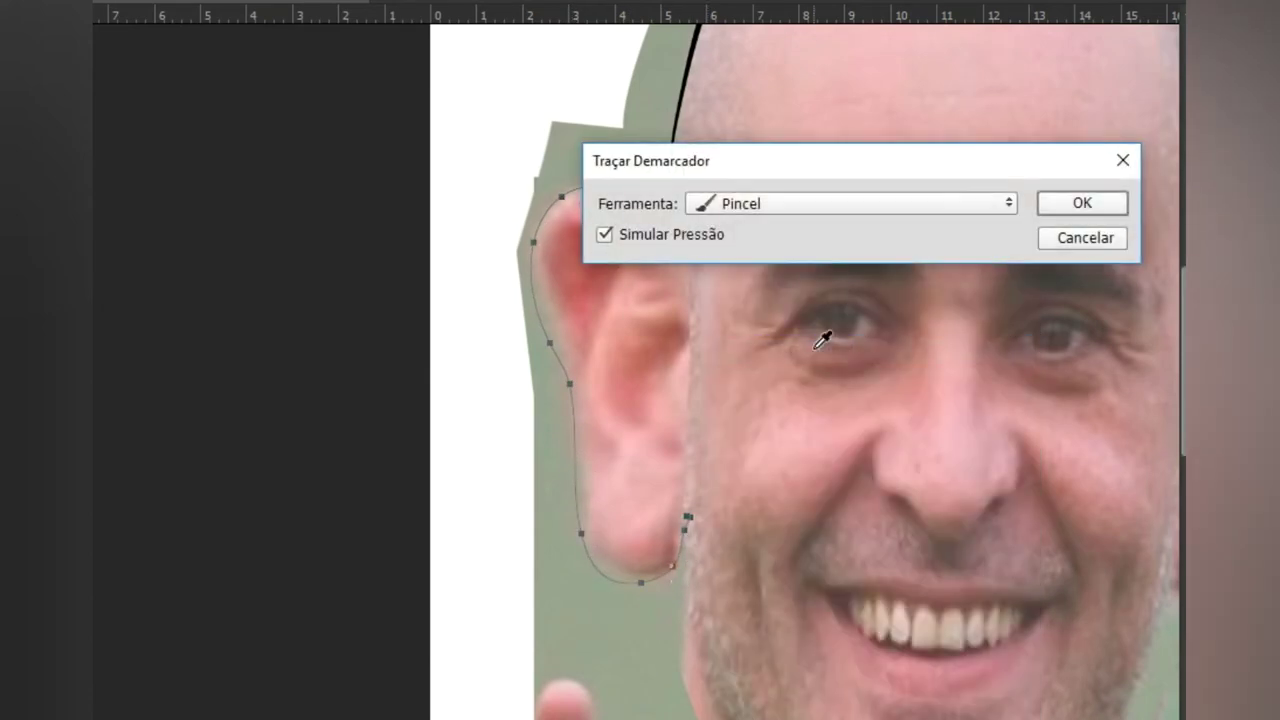
key(Return)
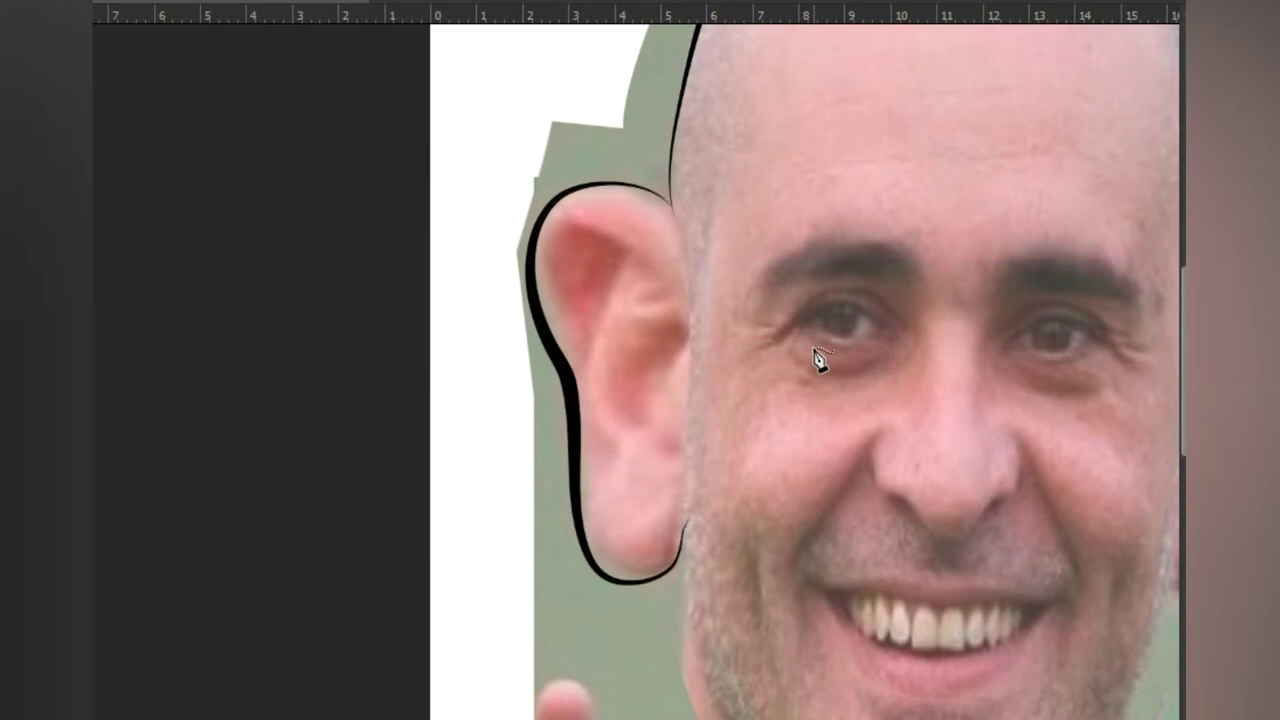
Step: Trace the jaw on the image's left from below the earlobe towards the chin and stroke the path with the Brush using simulated pressure
drag(931, 509, 791, 194)
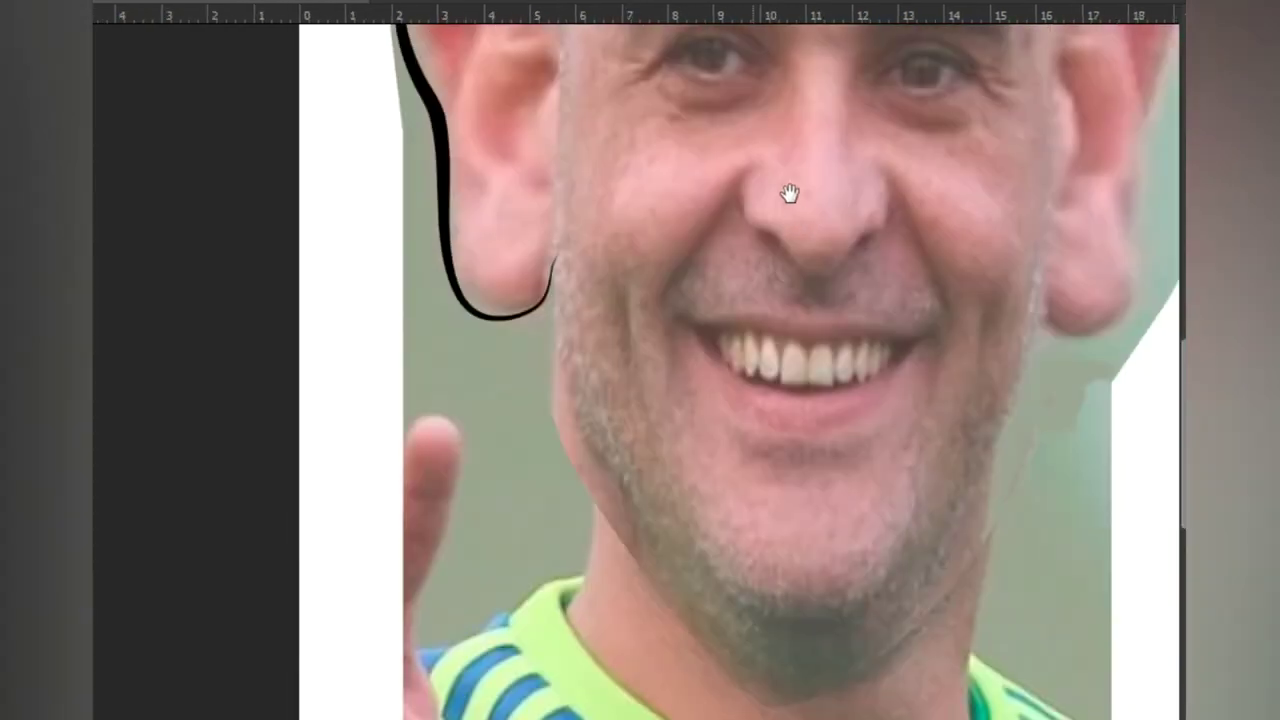
click(544, 214)
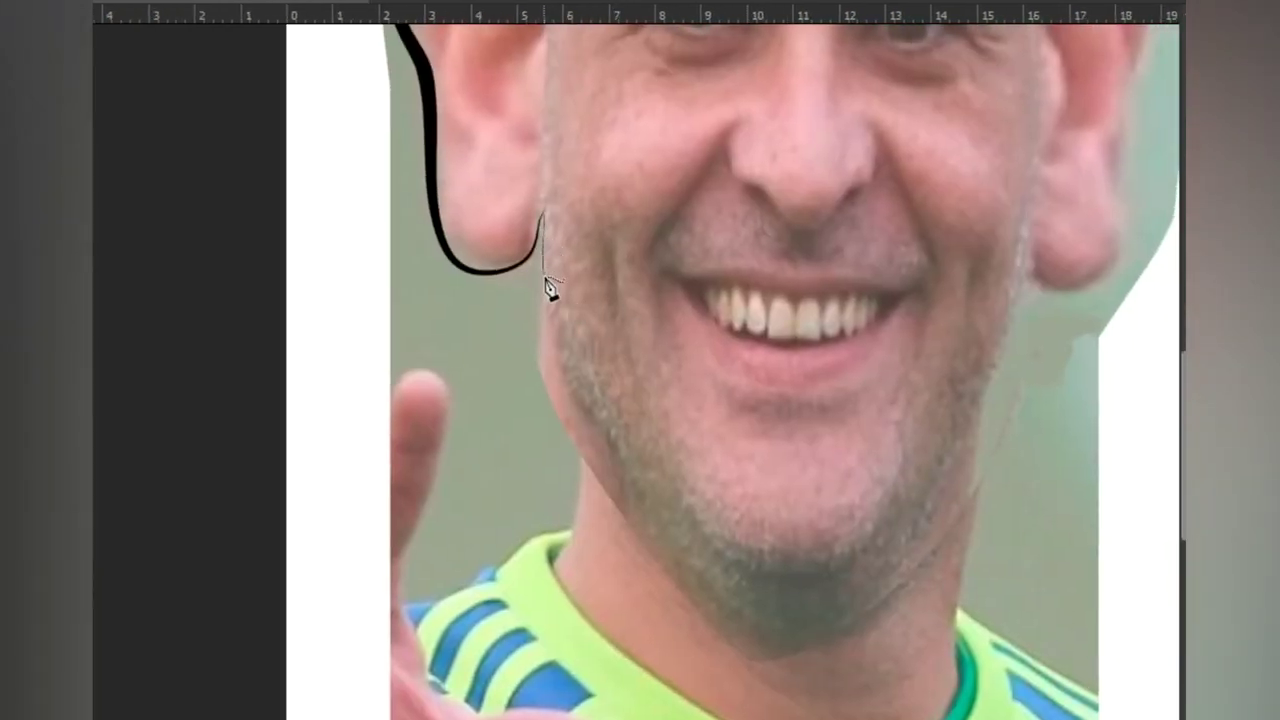
drag(591, 420, 740, 585)
right_click(855, 550)
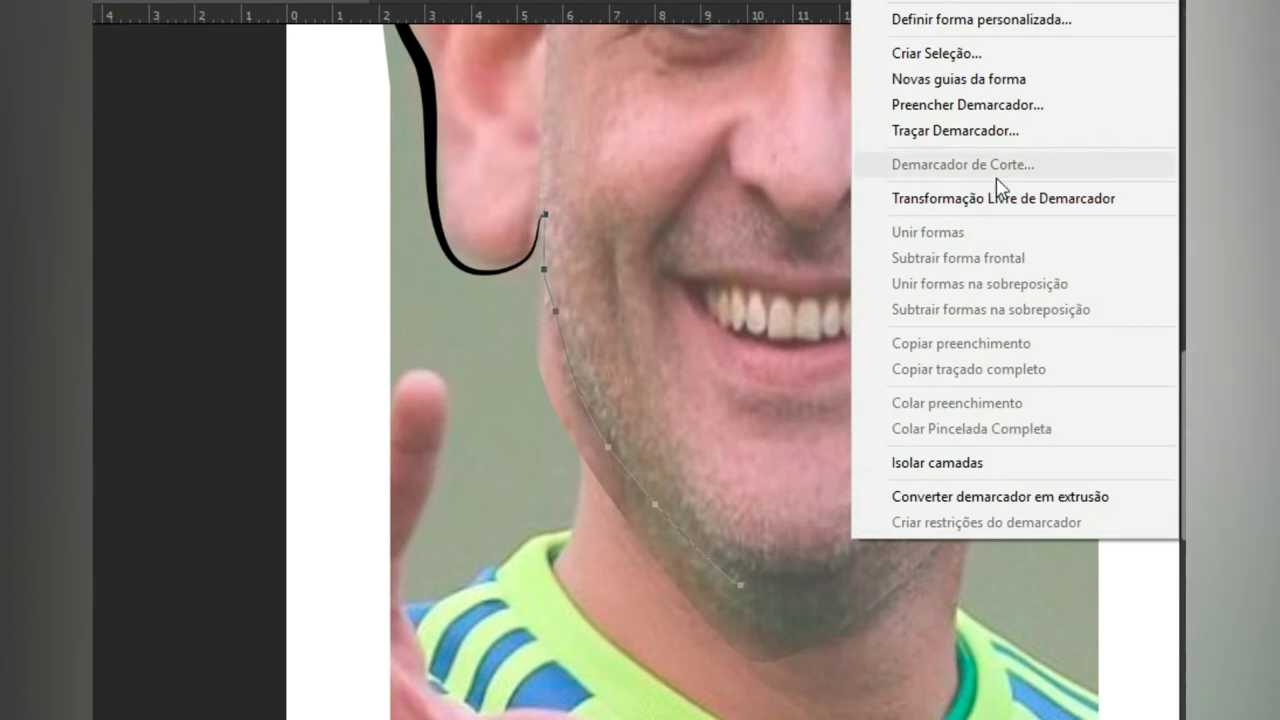
click(1007, 147)
key(Return)
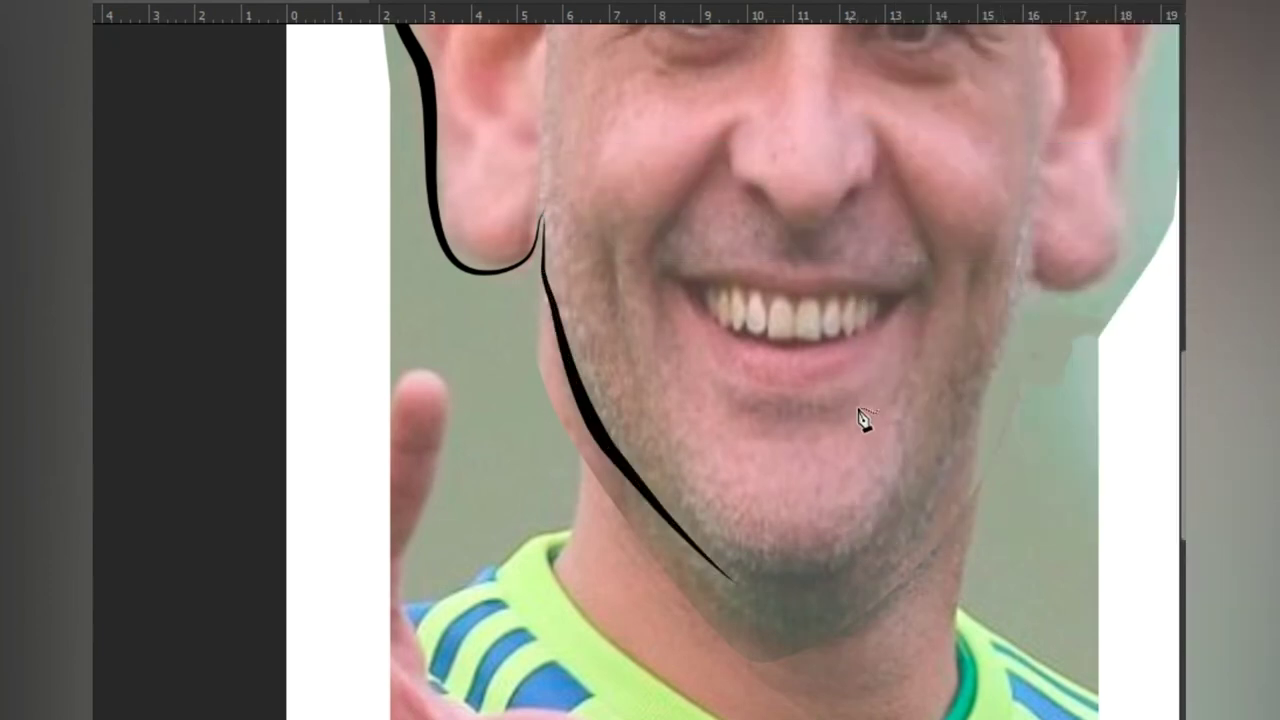
Step: Keep the pen in path mode, trace the jaw from the ear on the image's right to under the chin, and brush-stroke it with simulated pressure
drag(876, 427, 921, 294)
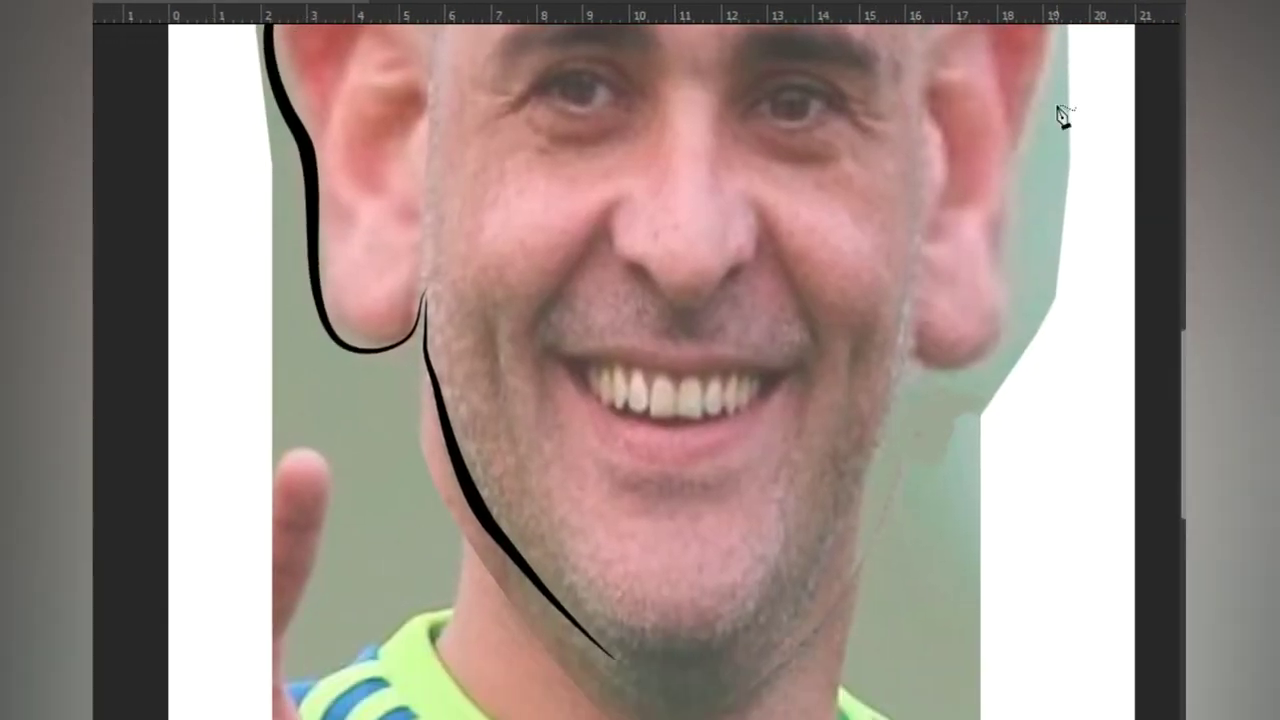
click(195, 2)
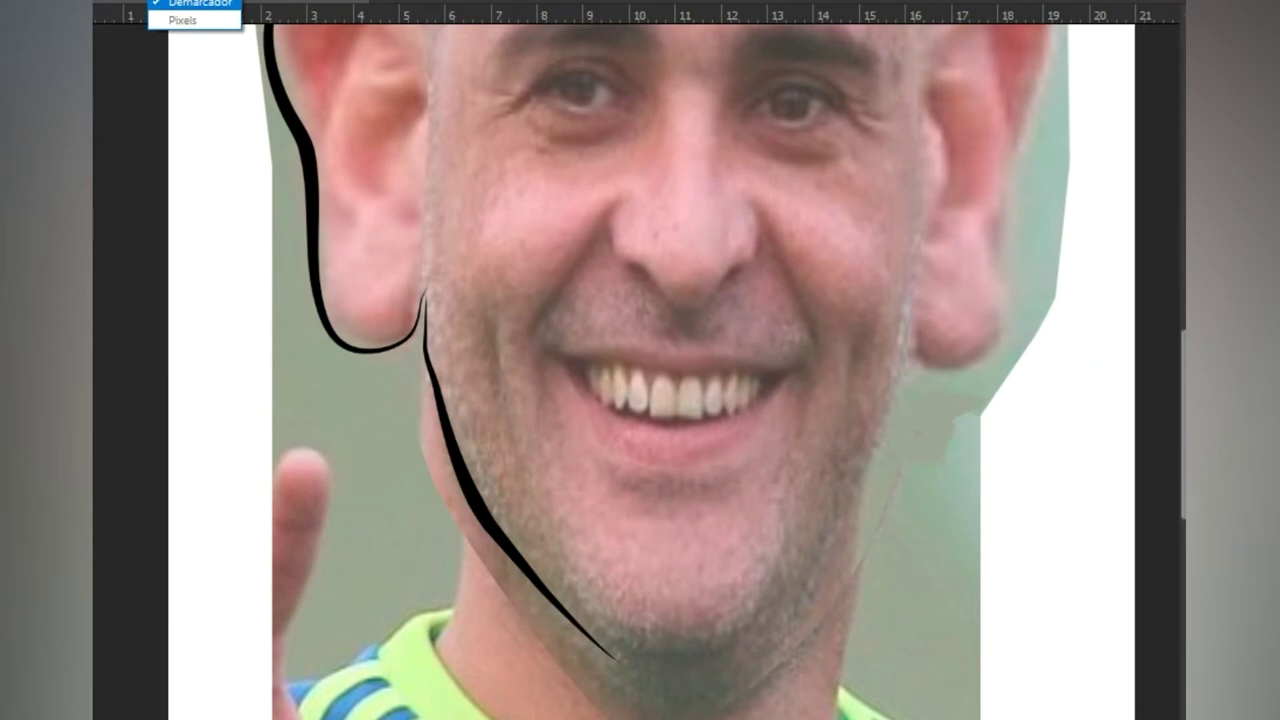
click(198, 3)
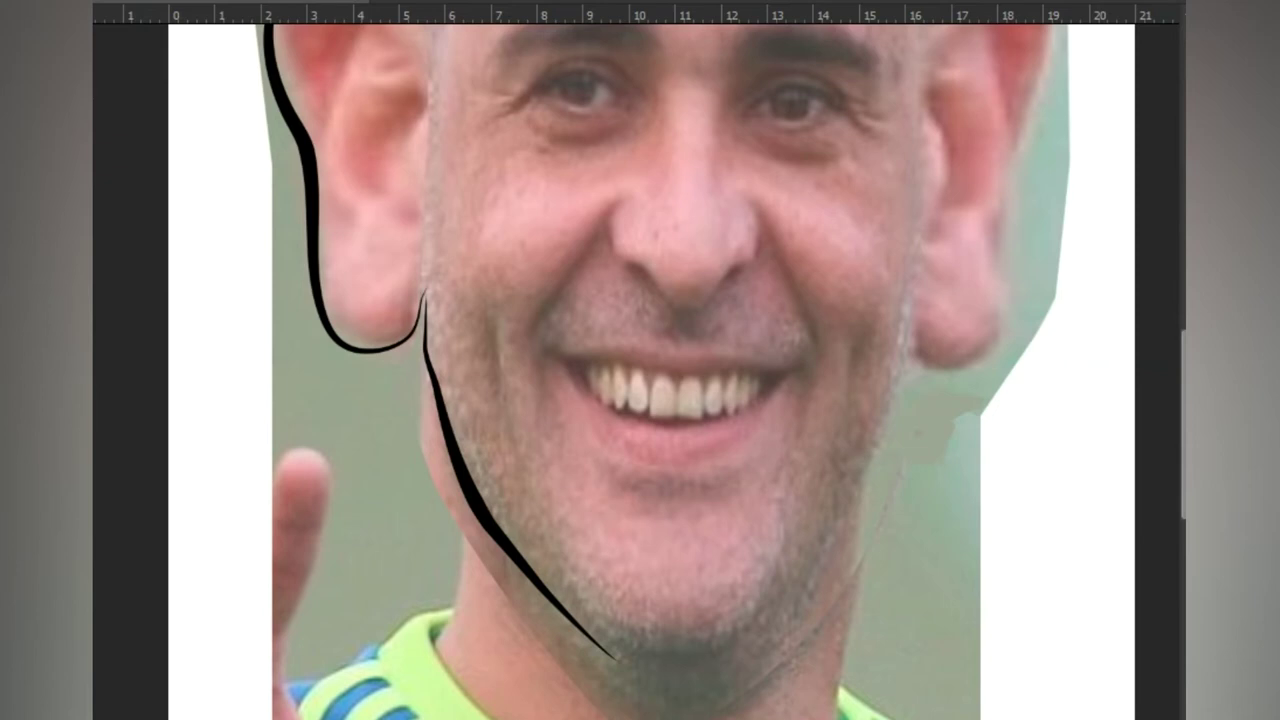
drag(912, 257, 878, 430)
click(848, 495)
click(770, 625)
click(665, 697)
click(610, 697)
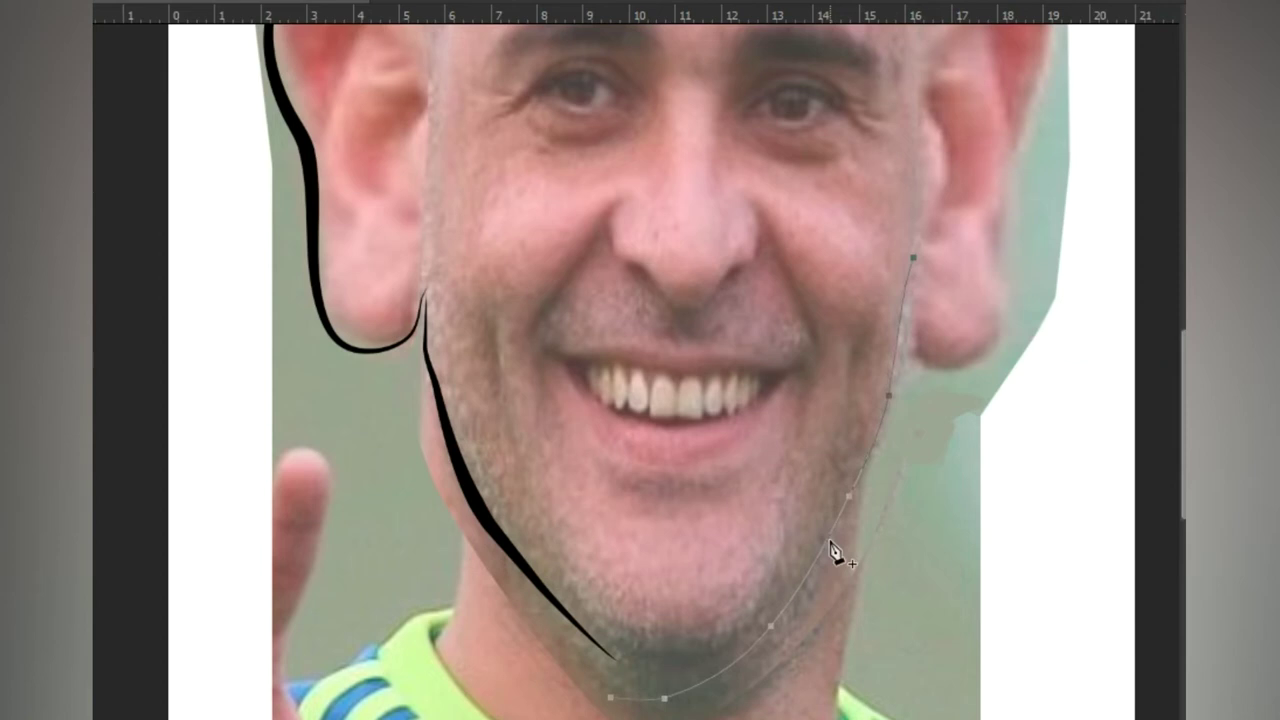
right_click(832, 545)
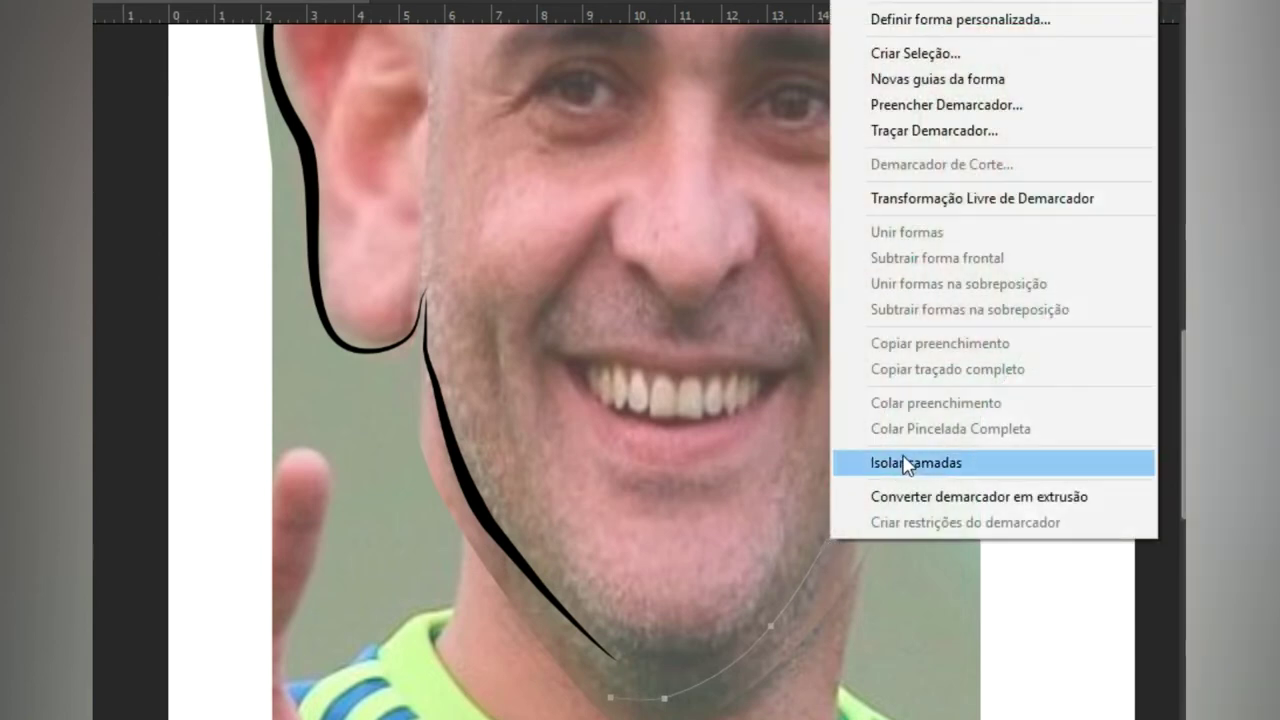
click(957, 131)
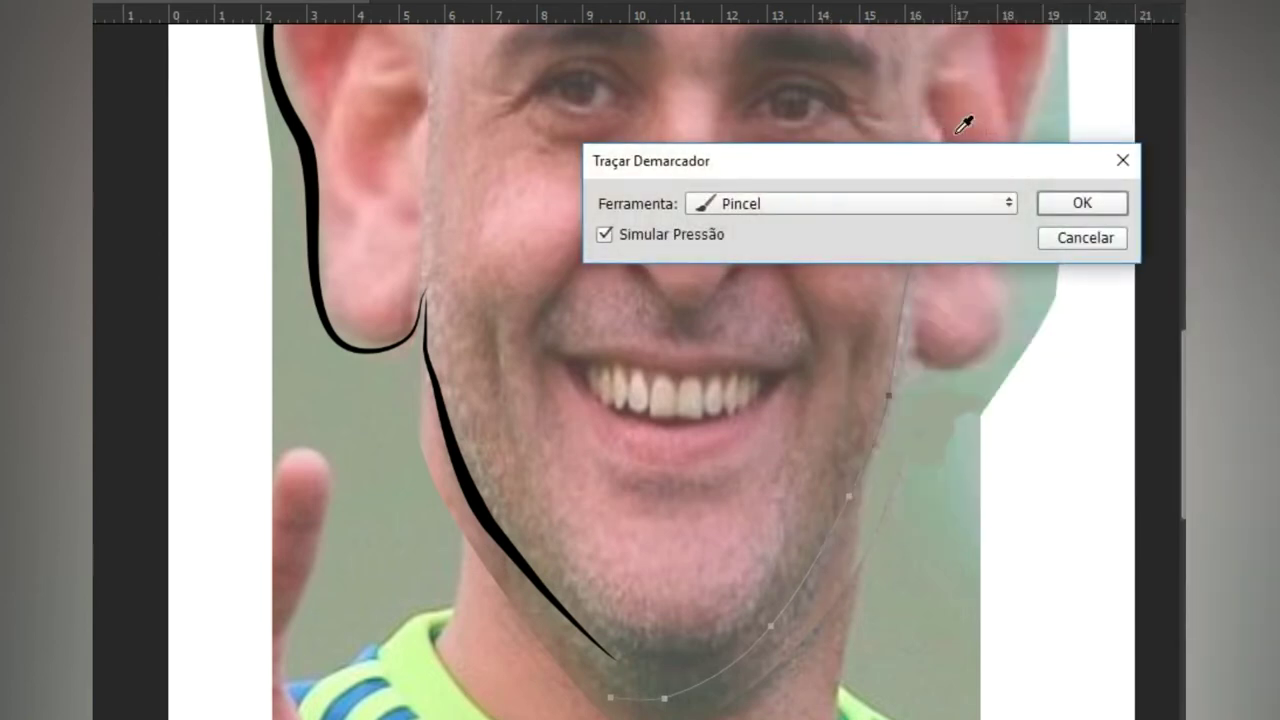
key(Return)
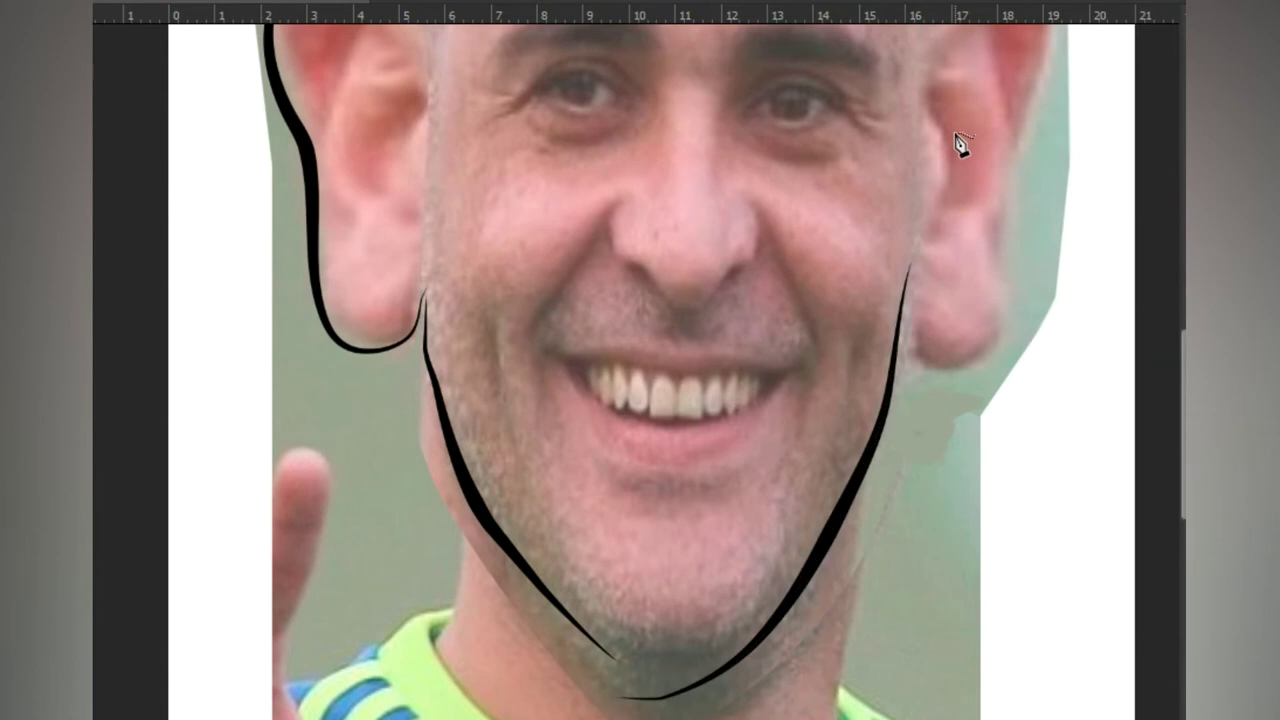
Step: Trace the outer contour of the ear on the image's right, stroke it with the Brush using simulated pressure, and dismiss the path
drag(920, 246, 920, 284)
key(ctrl+z)
drag(1057, 101, 893, 274)
mouse_move(748, 483)
mouse_down()
mouse_move(787, 558)
mouse_move(841, 543)
mouse_move(845, 418)
mouse_move(894, 189)
mouse_move(885, 138)
mouse_move(849, 121)
mouse_move(757, 173)
mouse_up()
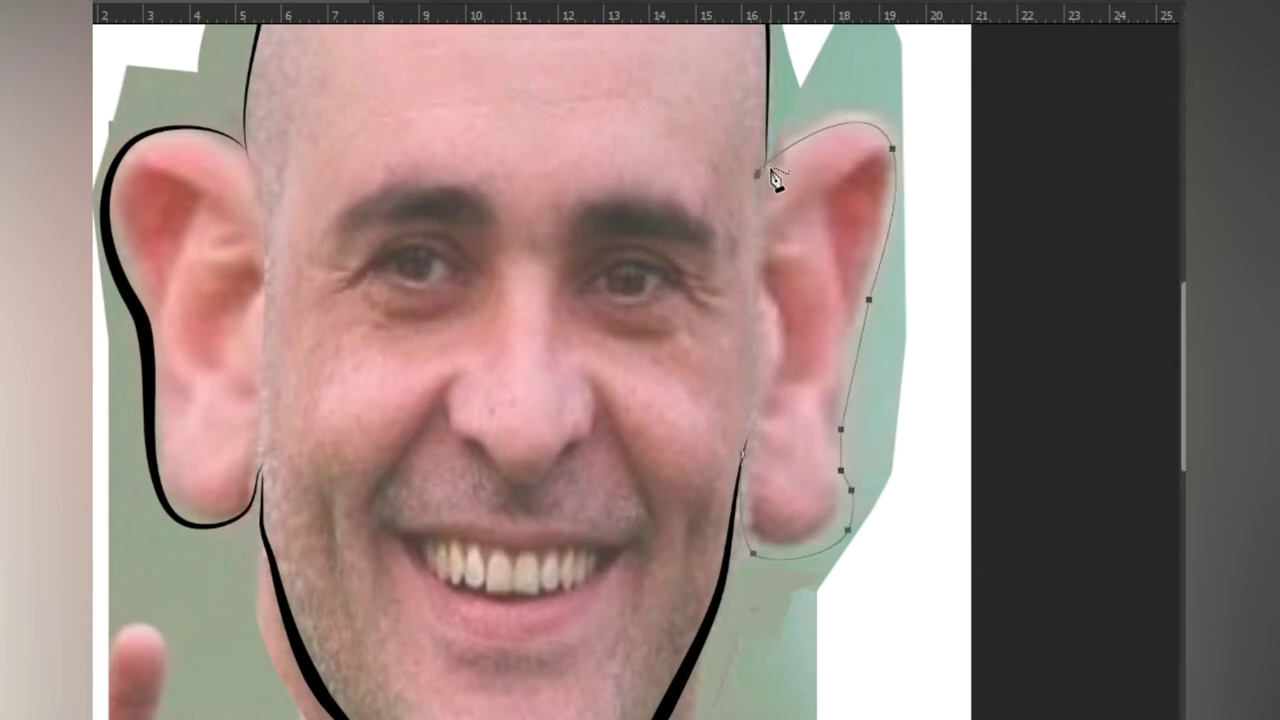
right_click(775, 180)
click(855, 350)
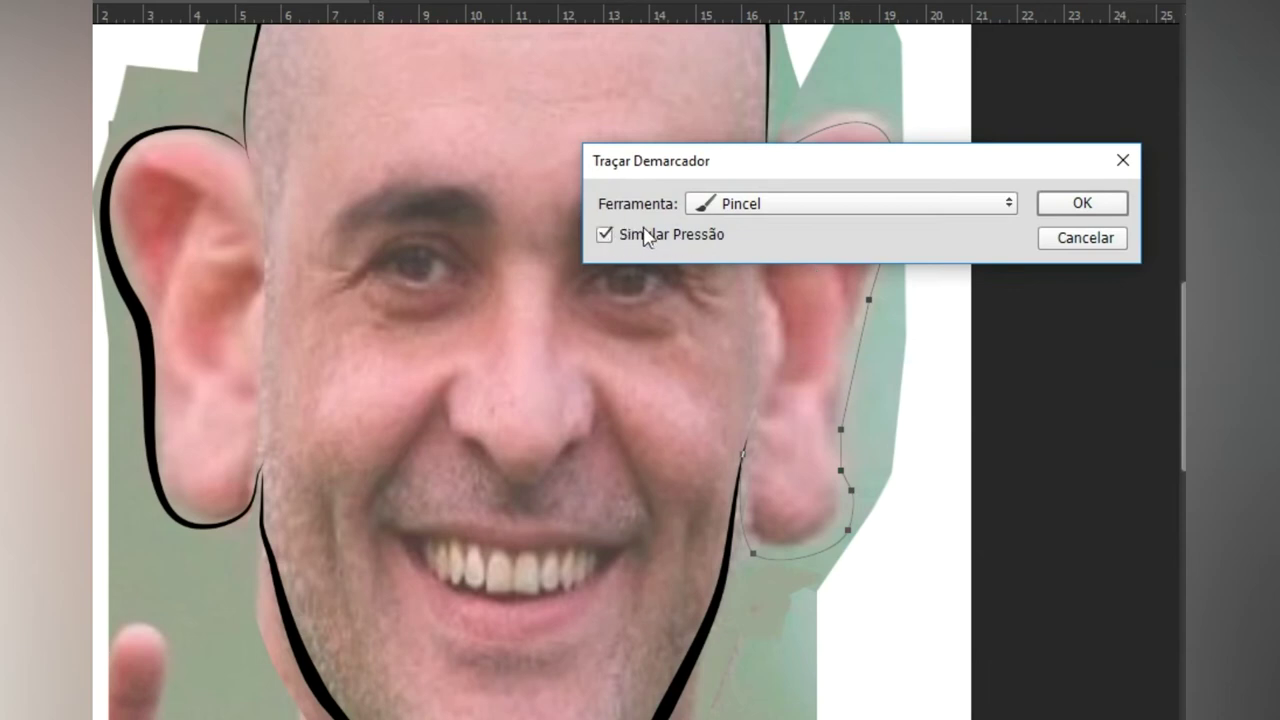
click(1062, 203)
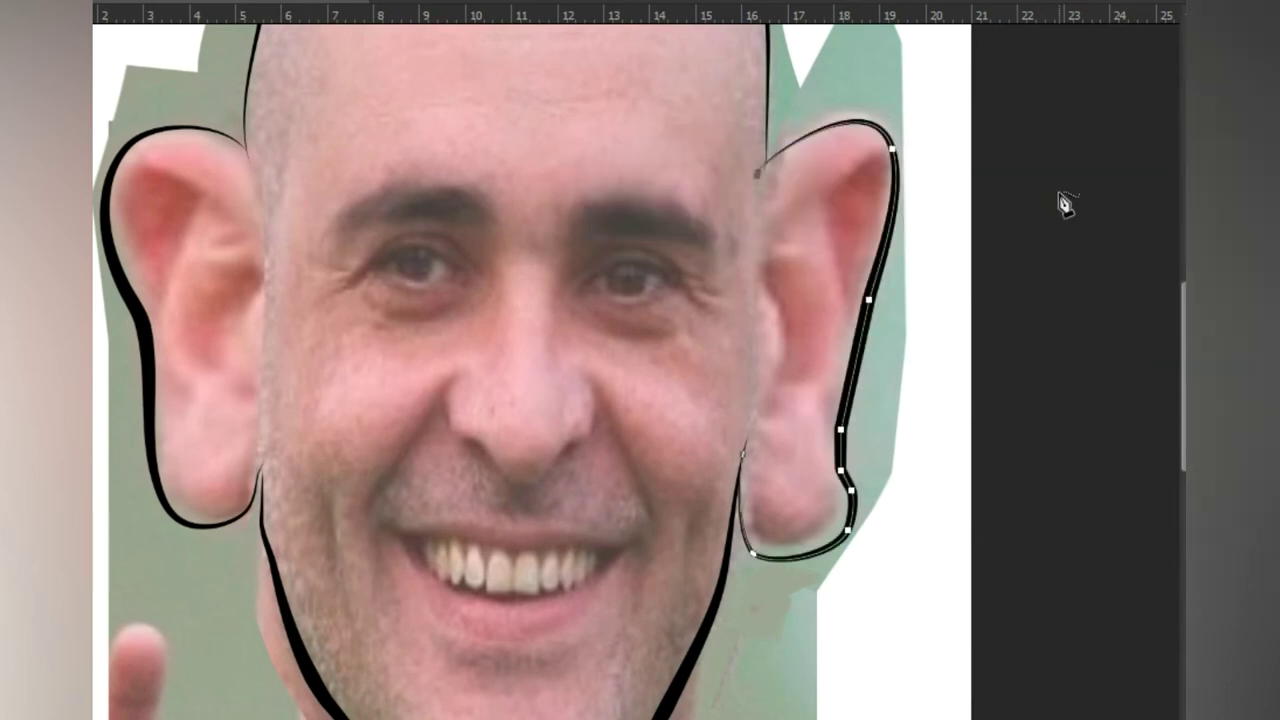
key(Escape)
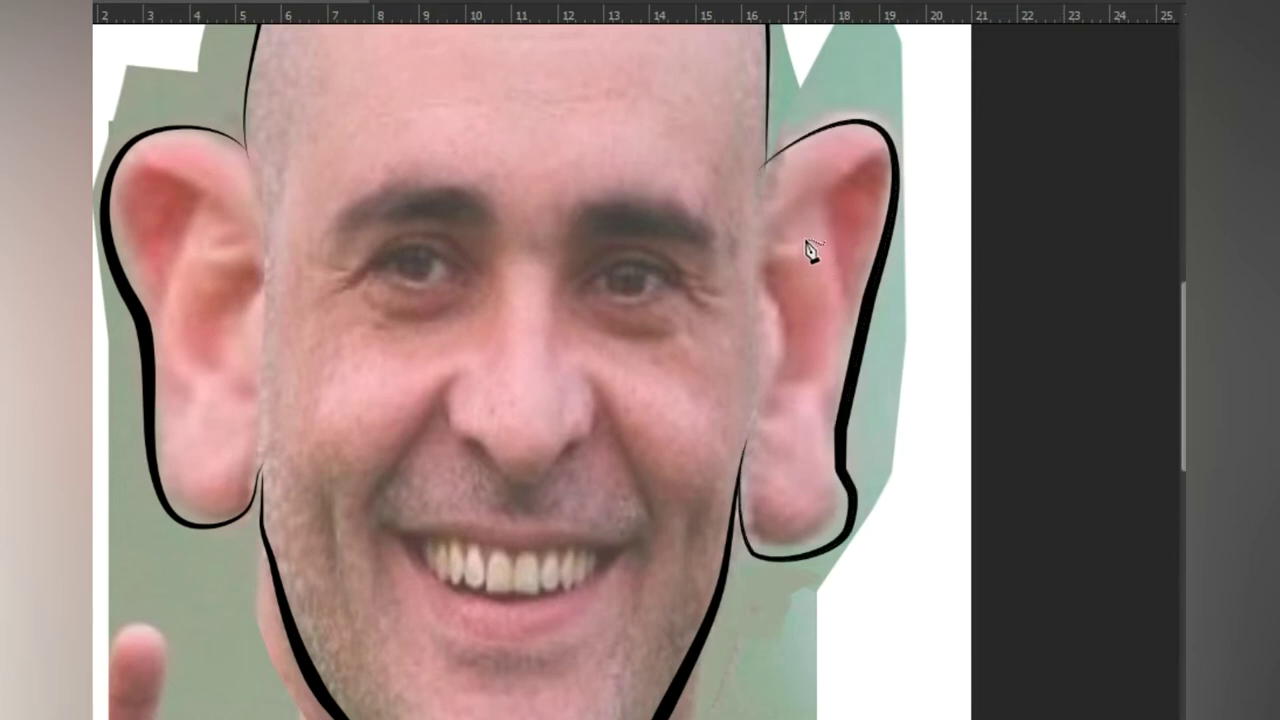
mouse_move(800, 220)
mouse_down()
mouse_move(866, 158)
mouse_move(883, 188)
mouse_move(847, 289)
mouse_up()
right_click(876, 262)
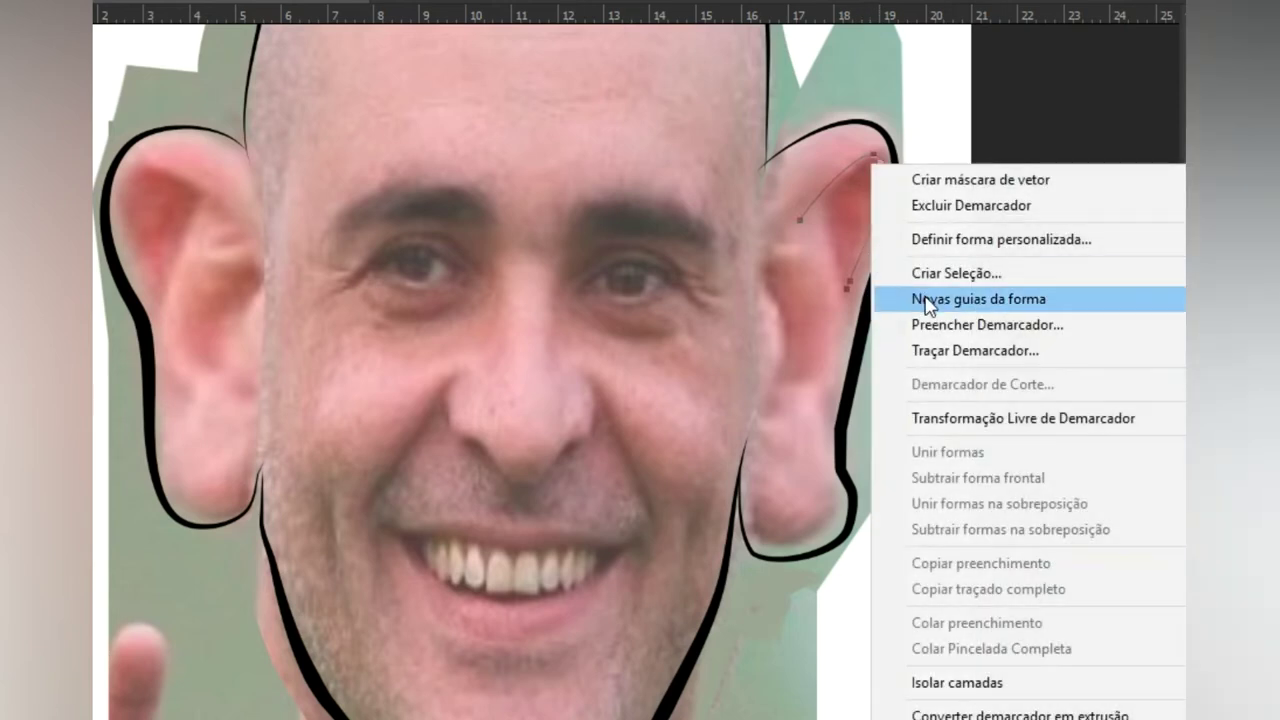
click(916, 346)
key(Return)
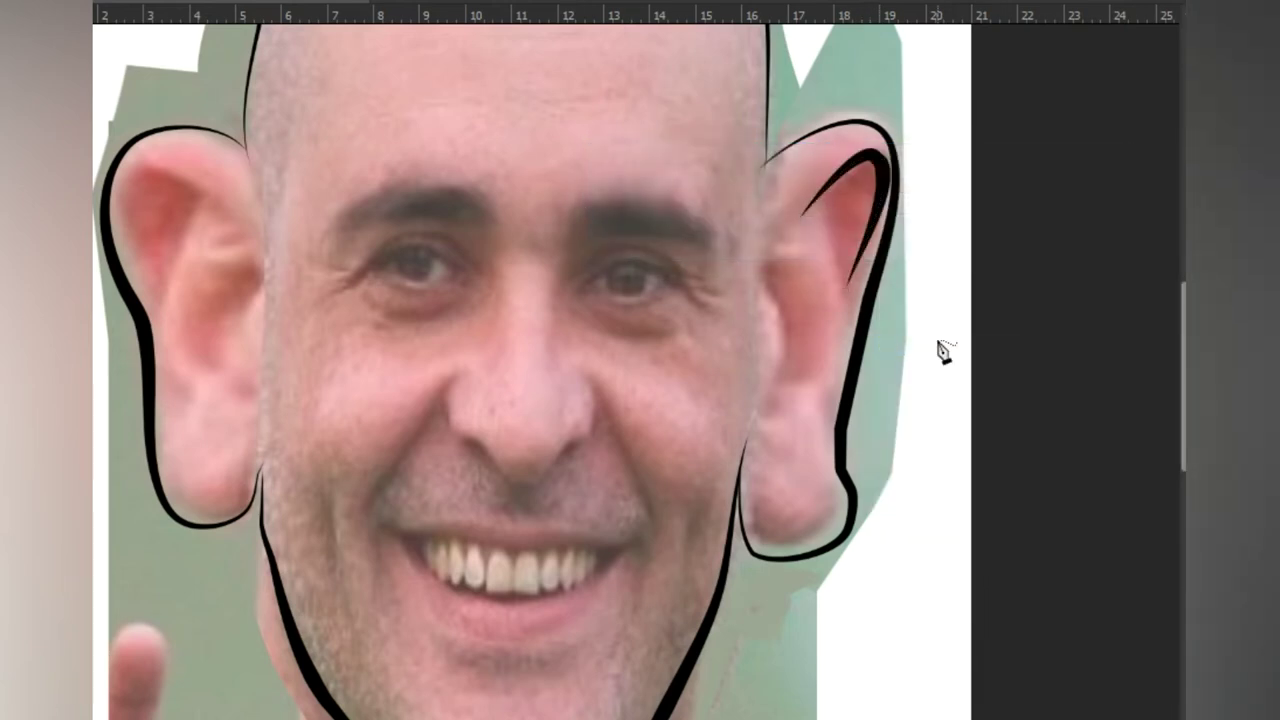
key(ctrl+z)
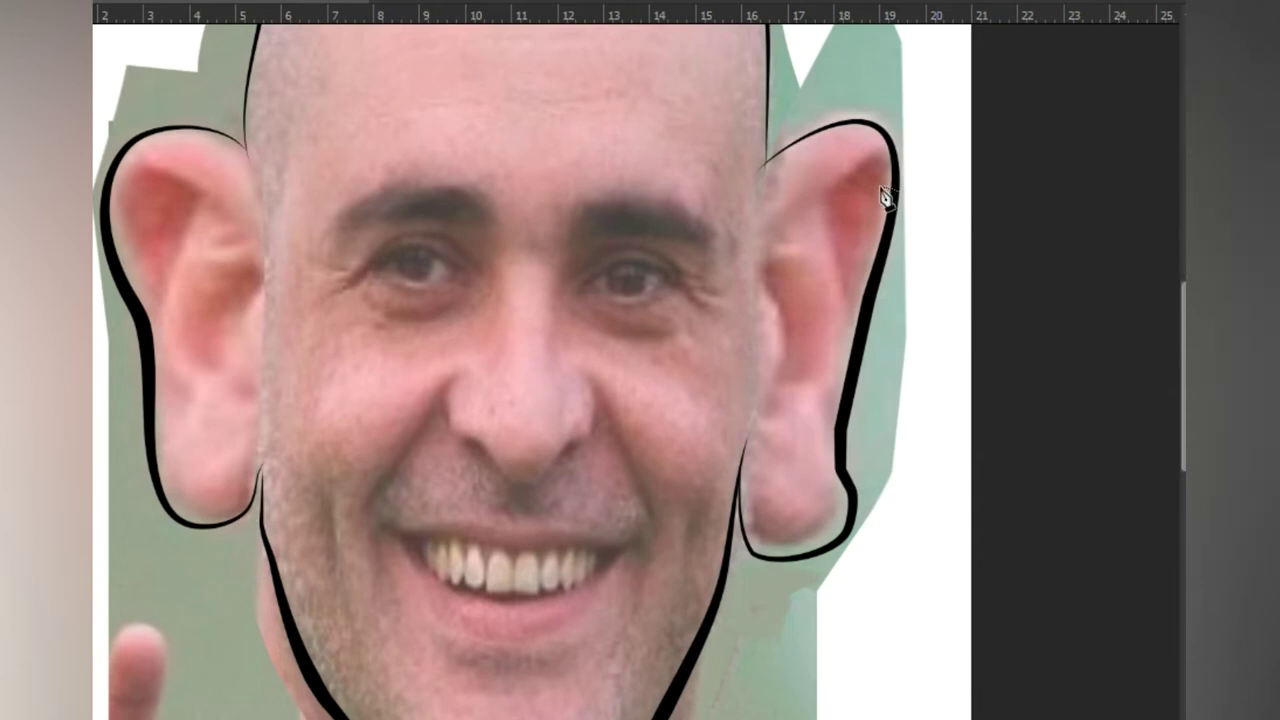
Step: Trace the upper inner fold of the ear on the image's right, stroke it in black with the Brush, and dismiss the path
mouse_move(781, 236)
mouse_down()
mouse_move(861, 160)
mouse_move(887, 170)
mouse_move(842, 296)
mouse_up()
key(Return)
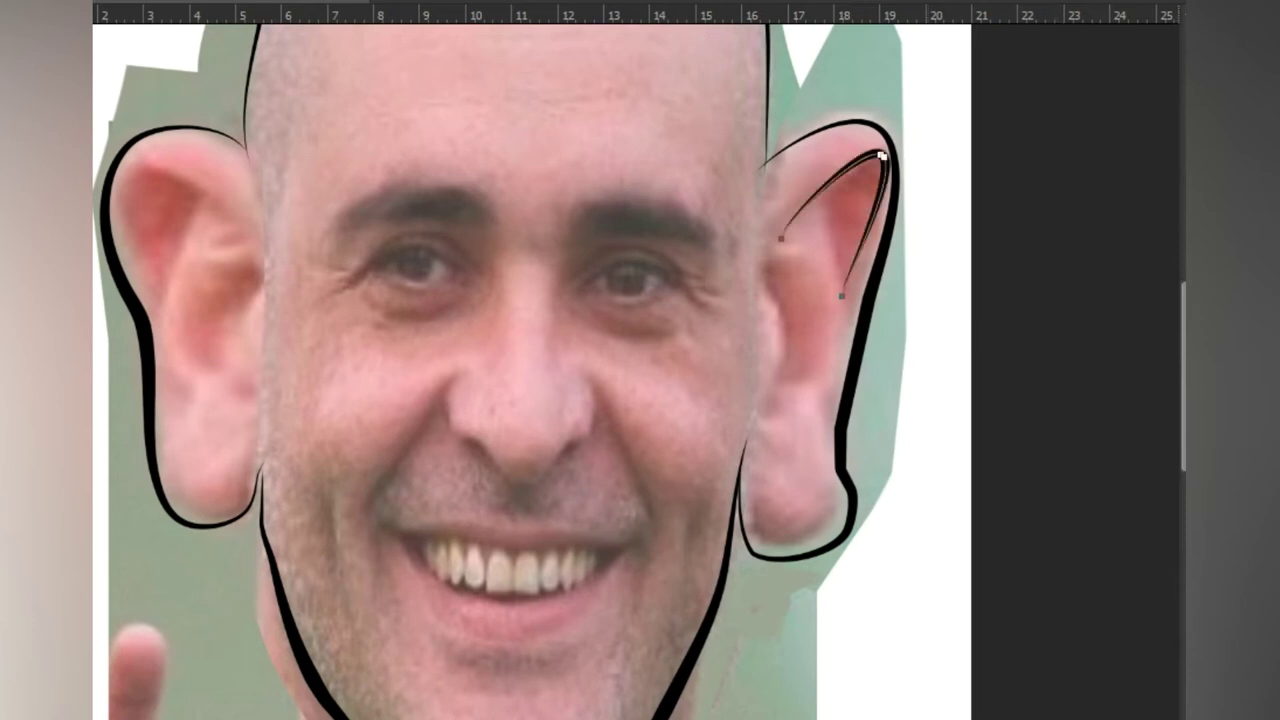
key(Return)
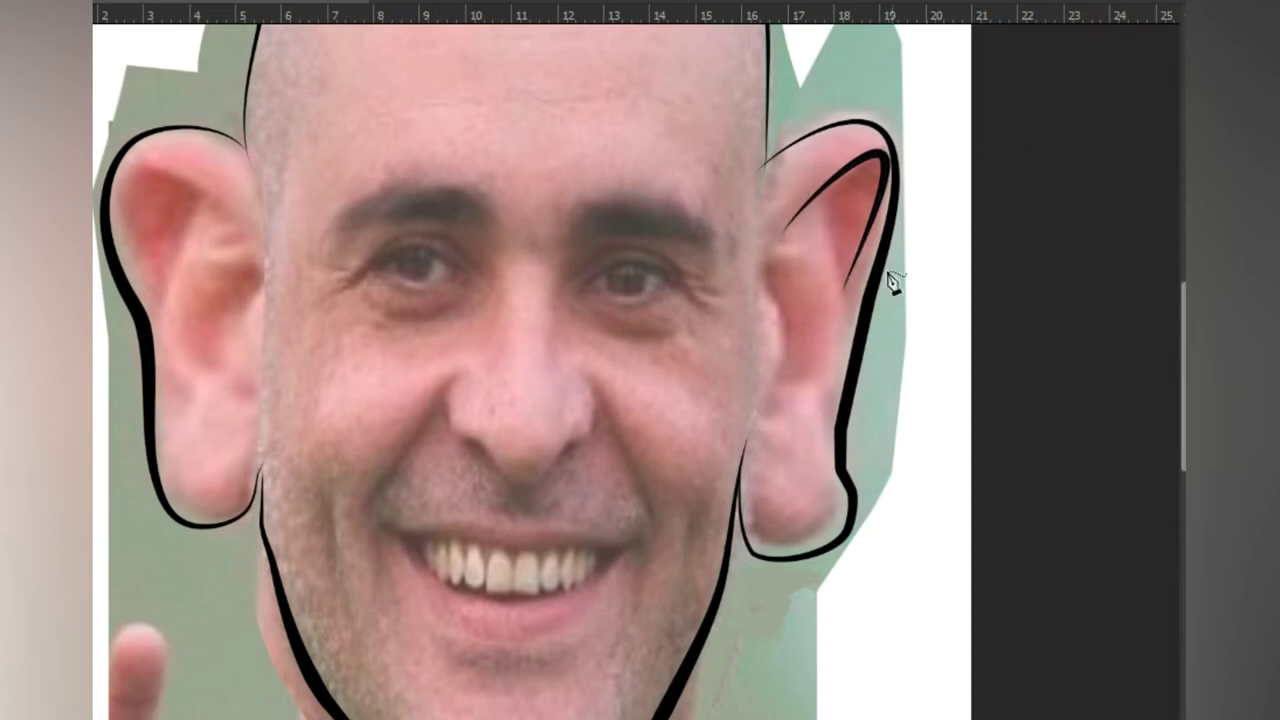
Step: Trace the inner hollow of the ear on the image's right beside the face and stroke it with the Brush using simulated pressure
mouse_move(764, 256)
mouse_down()
mouse_move(794, 328)
mouse_move(766, 413)
mouse_move(803, 388)
mouse_move(819, 353)
mouse_move(805, 268)
mouse_up()
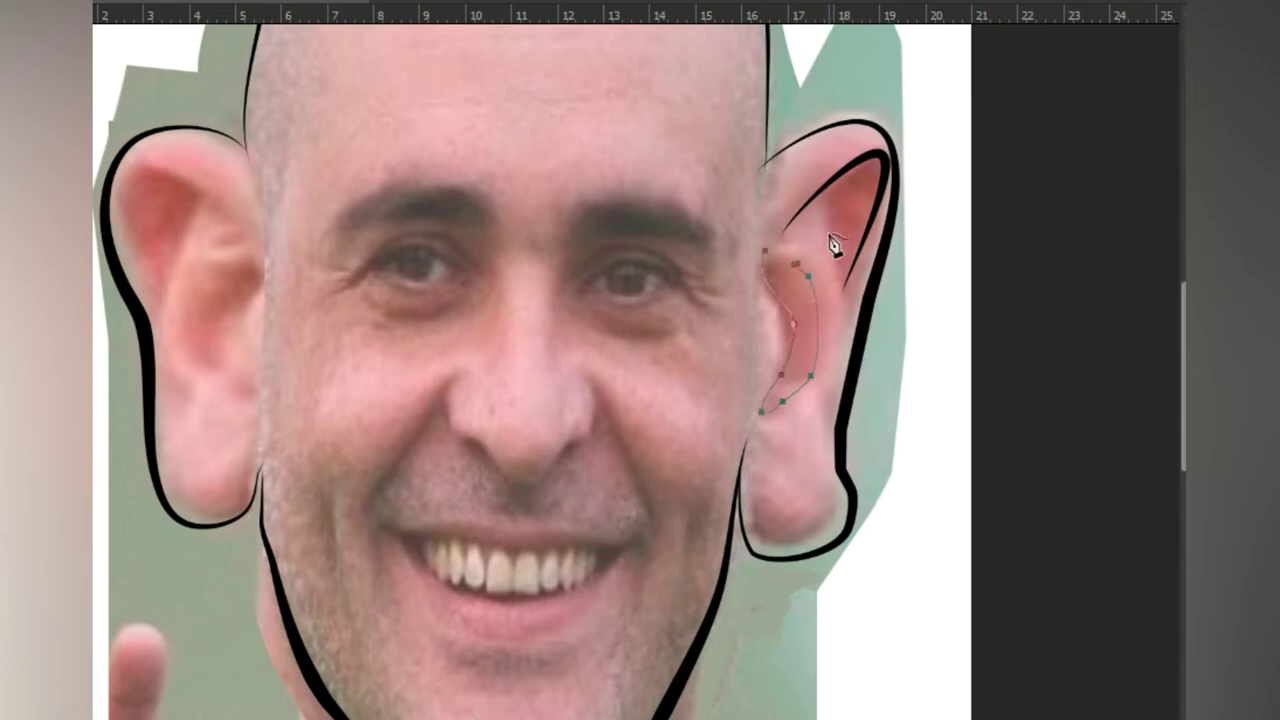
right_click(833, 245)
click(905, 350)
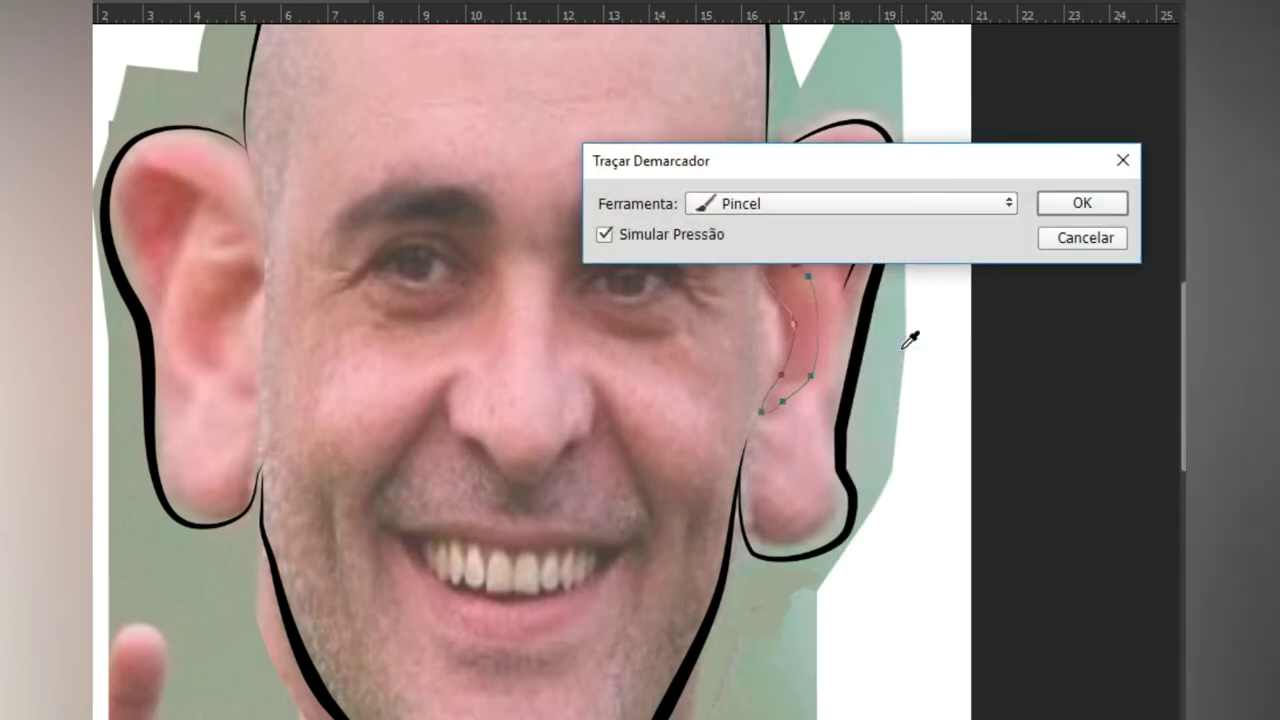
key(Return)
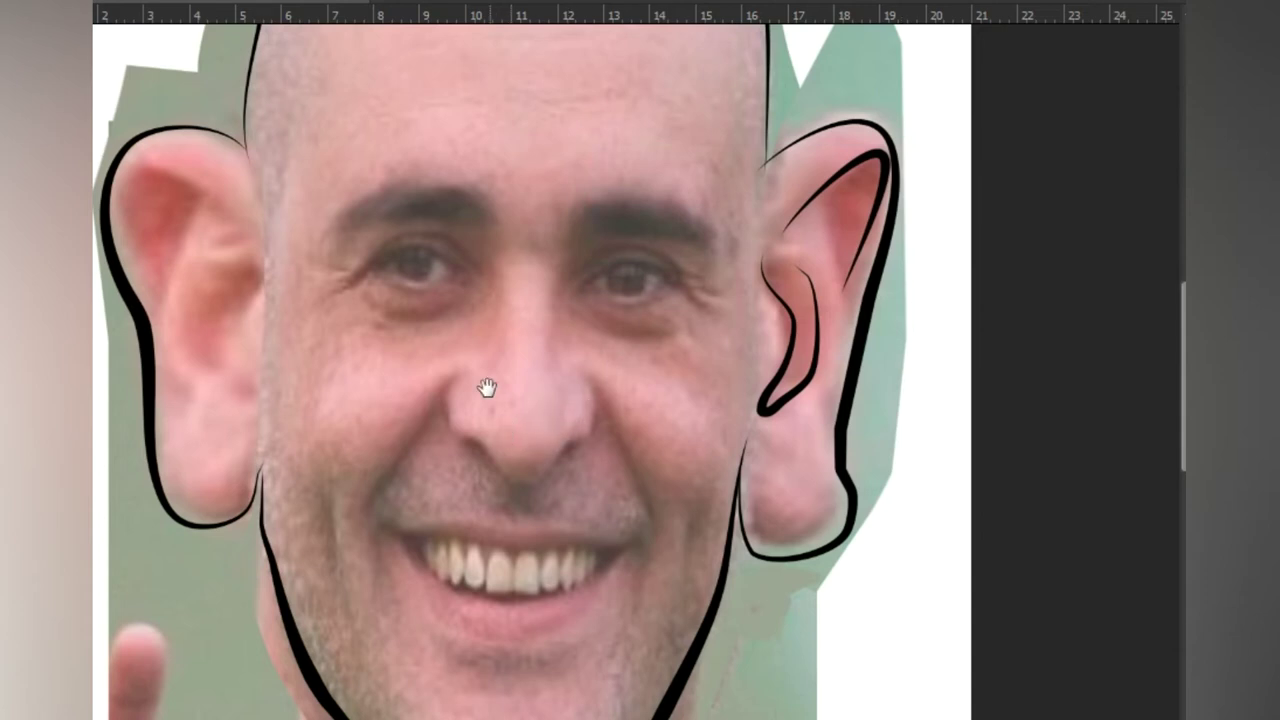
Step: Trace the upper inner fold of the ear on the image's left and stroke the path with the Brush using simulated pressure
click(231, 222)
drag(143, 167, 137, 194)
click(162, 299)
right_click(152, 290)
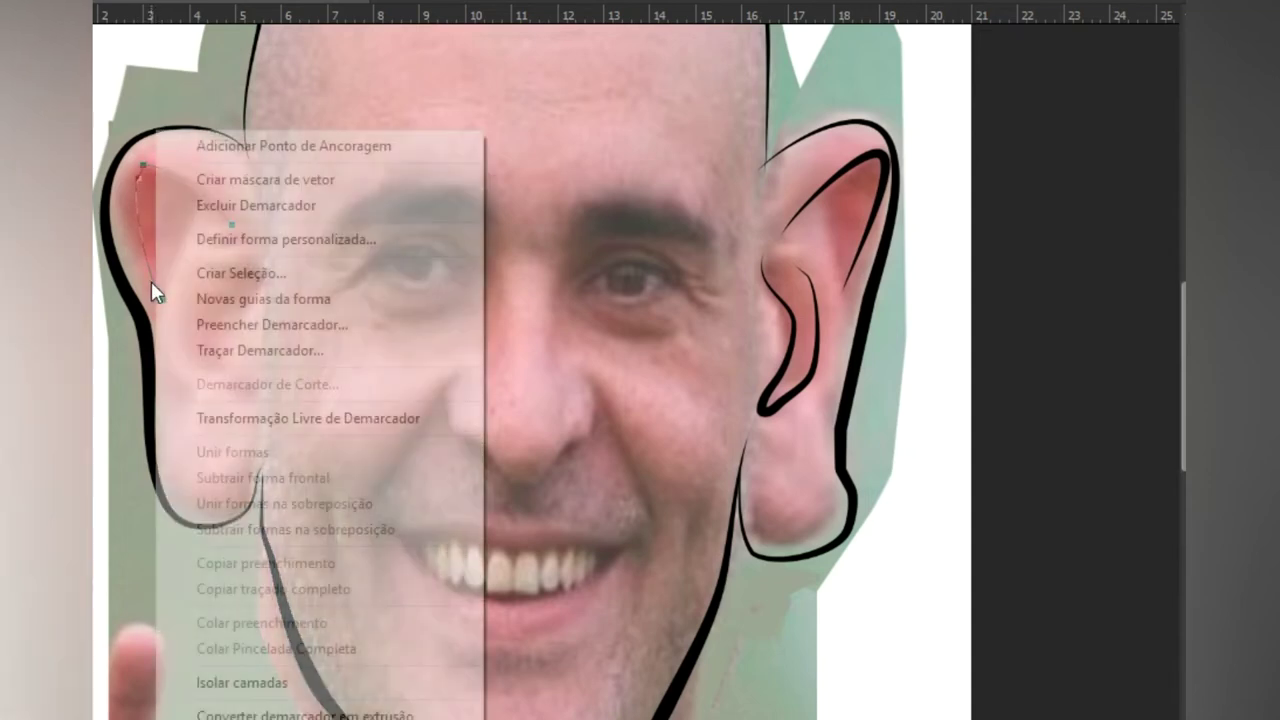
click(268, 350)
key(Return)
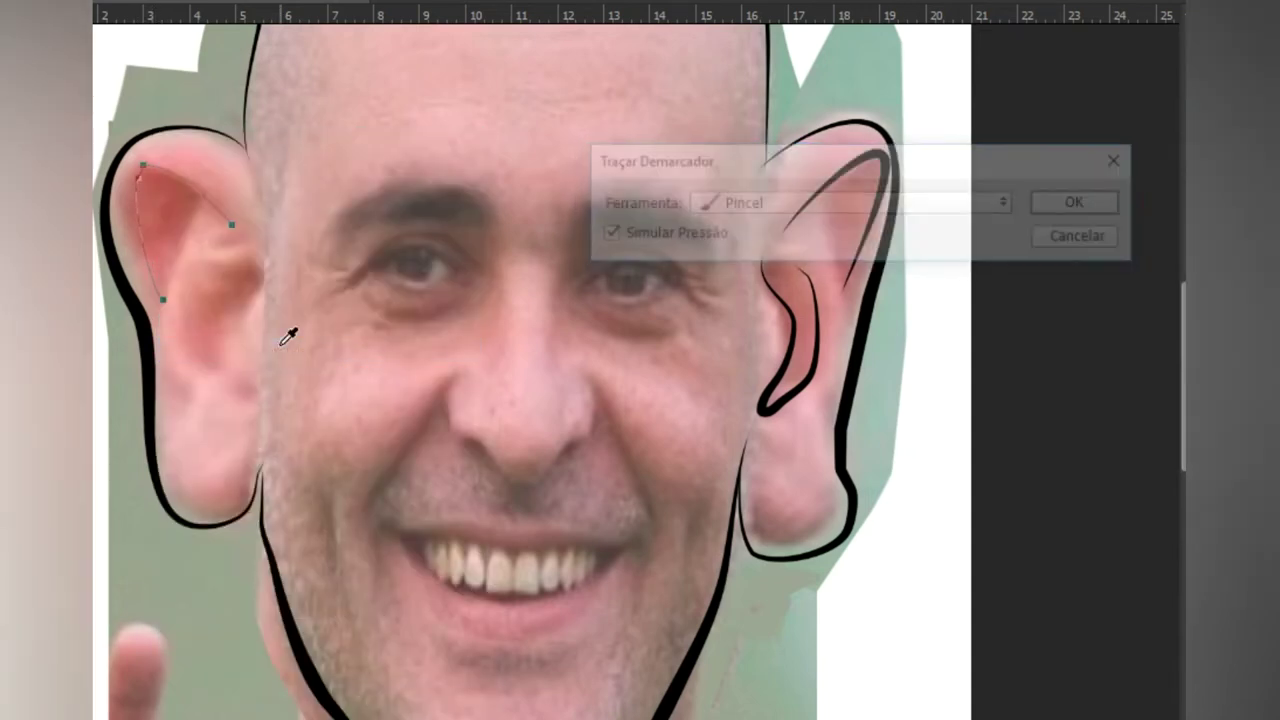
Step: Trace the inner hollow of the ear on the image's left beside the face and stroke it with the Brush
mouse_move(256, 280)
mouse_down()
mouse_move(243, 334)
mouse_move(213, 269)
mouse_up()
right_click(202, 262)
click(300, 351)
key(Return)
Step: Outline both eyebrows as closed paths, fill each one with the dark line colour, and dismiss the paths
mouse_move(578, 241)
mouse_down()
mouse_move(714, 264)
mouse_move(670, 212)
mouse_up()
click(580, 238)
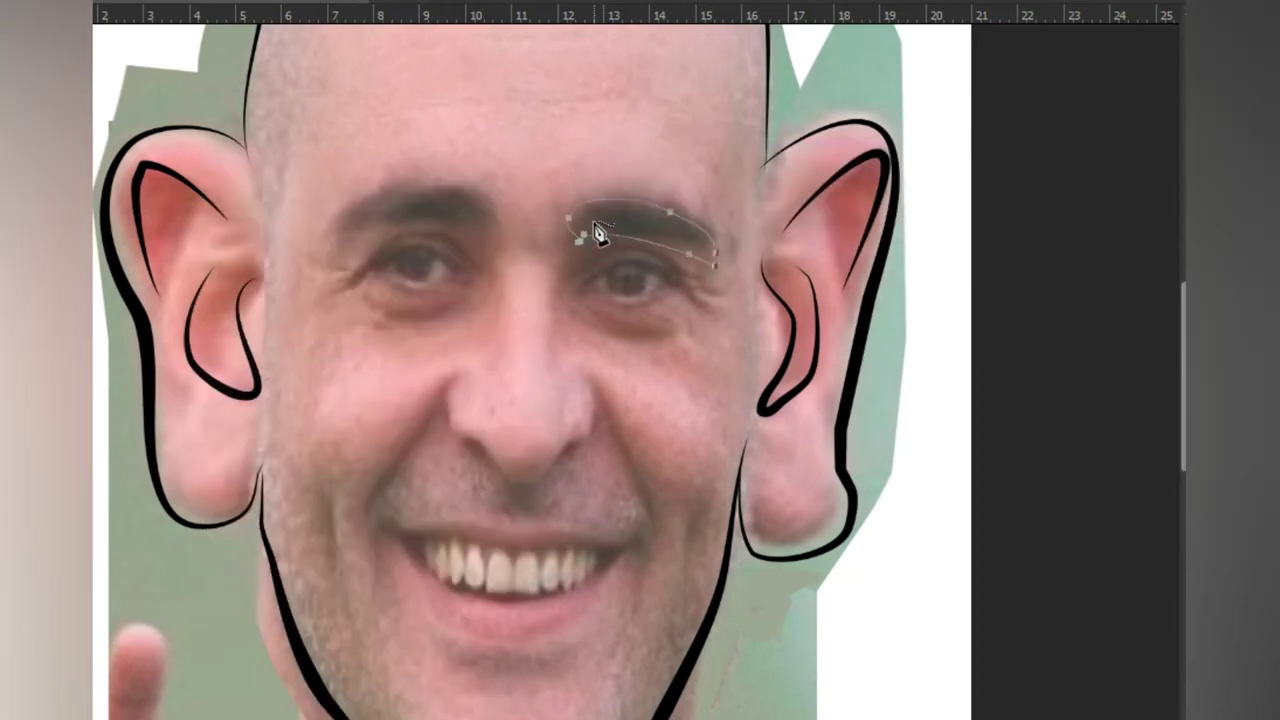
right_click(634, 166)
click(751, 323)
key(Return)
key(Return)
drag(493, 227, 494, 222)
right_click(474, 205)
click(698, 325)
key(Return)
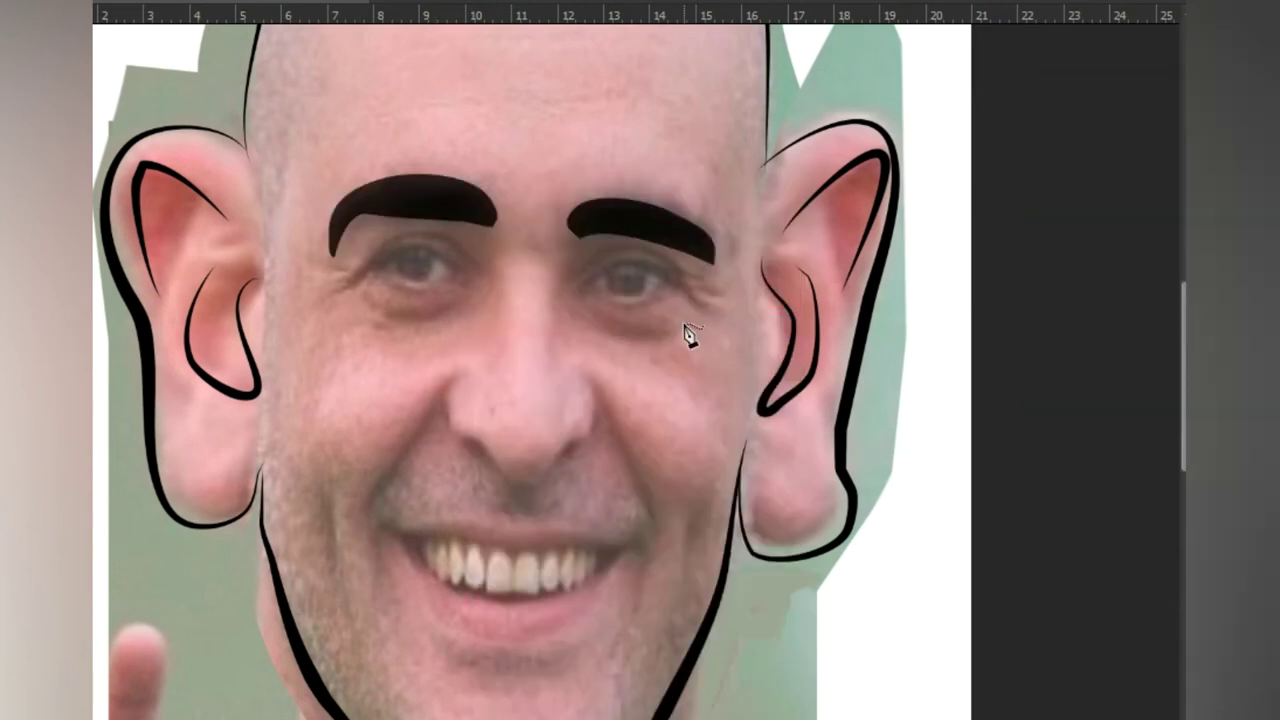
Step: Trace the upper and lower eyelid lines of the eye on the image's right and stroke each with the Brush
key(ctrl+plus)
mouse_move(556, 250)
mouse_down()
mouse_move(603, 212)
mouse_move(740, 277)
mouse_up()
right_click(741, 278)
click(826, 342)
key(Return)
key(Return)
click(562, 240)
right_click(696, 222)
click(832, 353)
key(Return)
key(Return)
Step: Trace the upper and lower eyelid lines of the eye on the image's left, brush-stroking each with simulated pressure
click(201, 249)
right_click(393, 195)
click(518, 343)
key(Return)
key(Return)
click(238, 209)
click(375, 214)
right_click(386, 200)
click(564, 353)
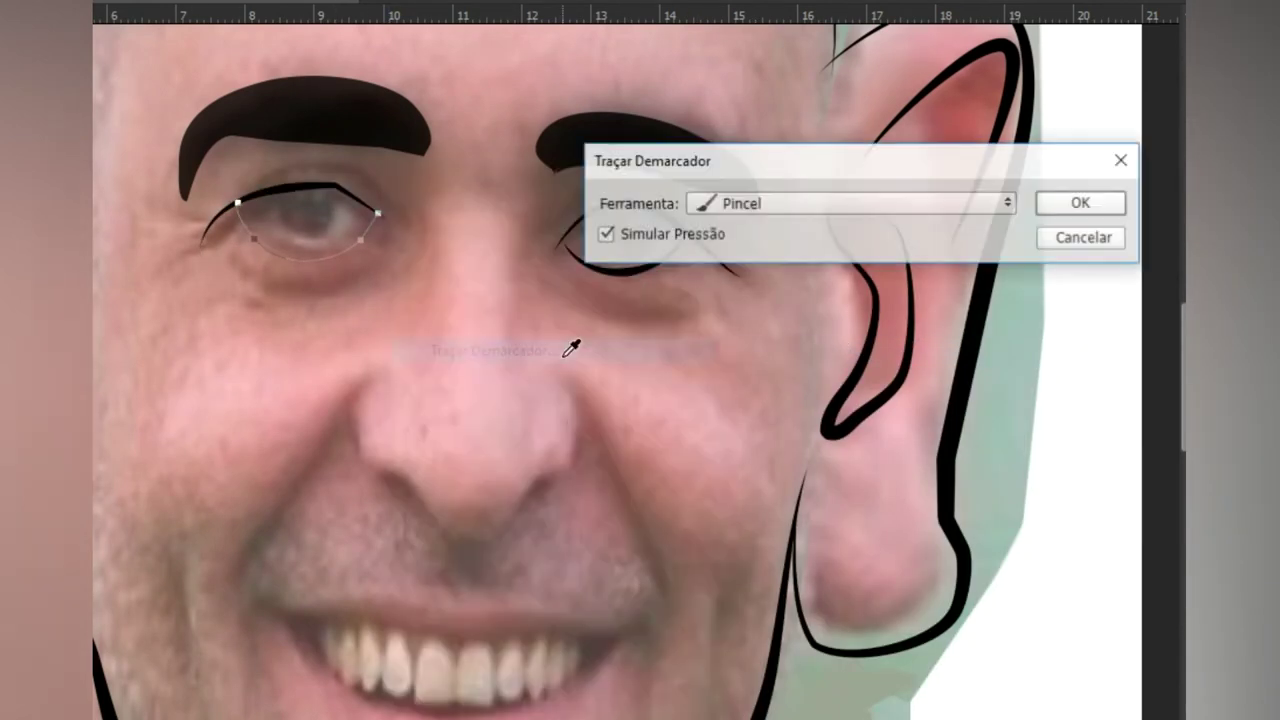
key(Return)
key(Return)
Step: Trace the eyelid crease above each eye, stroke both with the Brush, and dismiss the paths
click(250, 197)
click(355, 173)
right_click(394, 192)
click(510, 345)
key(Return)
key(Return)
click(551, 230)
right_click(812, 208)
click(843, 348)
key(Return)
key(Return)
Step: Trace two wrinkle lines at the outer corner of the eye on the image's right and brush-stroke each one
click(699, 212)
right_click(799, 247)
click(865, 346)
key(Return)
key(Return)
click(730, 239)
right_click(749, 272)
click(804, 346)
key(Return)
key(Return)
Step: Trace the nose contour from one side around the nostrils and tip to the other, and stroke it with the Brush
drag(558, 531, 921, 350)
mouse_move(728, 206)
mouse_down()
mouse_move(816, 350)
mouse_move(940, 206)
mouse_up()
right_click(950, 174)
click(1015, 272)
key(Return)
key(Return)
Step: Trace the smile fold from the nose to beside the mouth on the image's left and stroke it with the Brush
mouse_move(704, 246)
mouse_down()
mouse_move(648, 321)
mouse_move(620, 486)
mouse_up()
right_click(721, 164)
click(794, 353)
key(Return)
key(Return)
Step: Trace the smile fold from the nose to beside the mouth on the image's right and brush-stroke the path
drag(1128, 520, 800, 457)
drag(618, 160, 674, 427)
right_click(726, 393)
click(828, 347)
key(Return)
key(Return)
Step: Trace the short vertical cheek crease on each side of the mouth and stroke both with the Brush
drag(776, 333, 734, 470)
right_click(767, 408)
click(848, 347)
key(Return)
key(Return)
drag(200, 313, 225, 448)
right_click(232, 430)
click(334, 349)
key(Return)
key(Return)
Step: Outline the upper lip, undoing the first path points and redrawing them, and fill the closed path with the dark line colour
drag(298, 384, 667, 391)
key(ctrl+z)
key(ctrl+z)
mouse_move(295, 374)
mouse_down()
mouse_move(573, 408)
mouse_move(294, 373)
mouse_move(474, 504)
mouse_move(364, 509)
mouse_move(326, 386)
mouse_up()
right_click(514, 396)
click(610, 318)
key(Return)
key(Return)
Step: Fill the traced lower lip path with the dark line colour, keeping anti-aliasing on
right_click(420, 500)
click(560, 66)
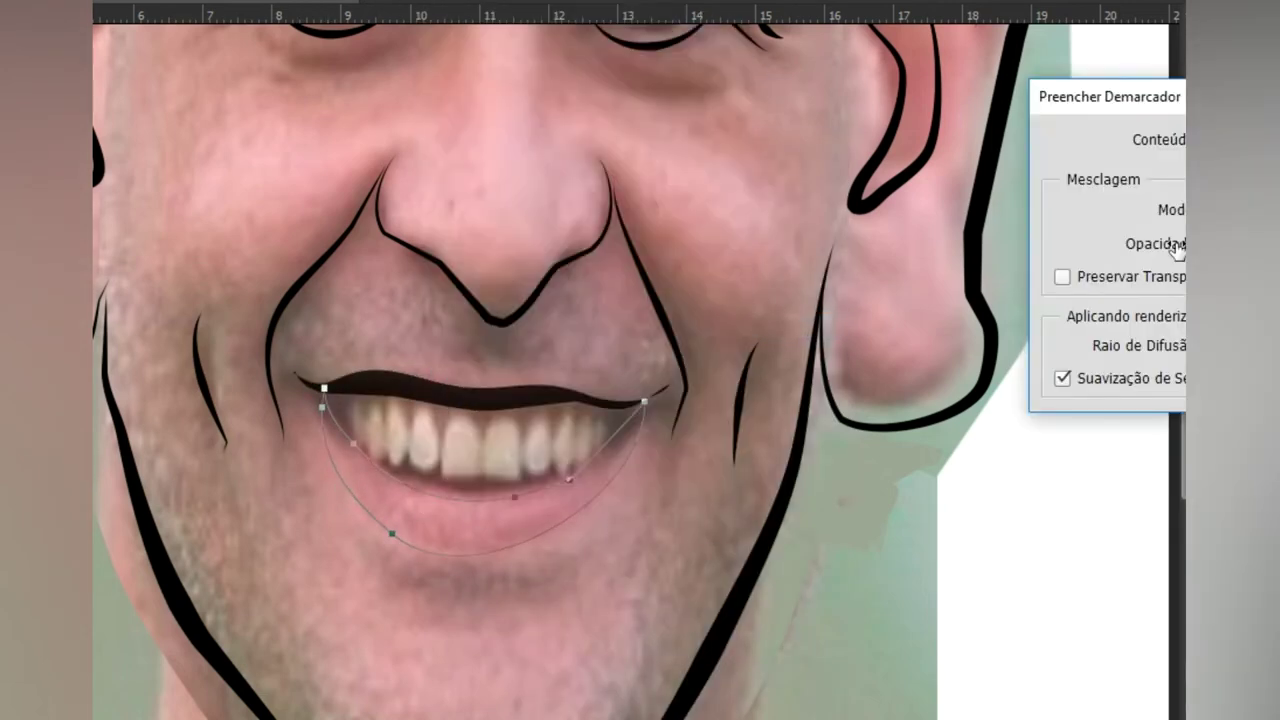
key(Return)
Step: Outline the teeth between the lips, fill the path with the dark line colour, and dismiss it
mouse_move(343, 399)
mouse_down()
mouse_move(379, 459)
mouse_move(526, 477)
mouse_move(566, 474)
mouse_move(605, 447)
mouse_move(592, 415)
mouse_move(525, 439)
mouse_move(384, 413)
mouse_up()
click(343, 402)
right_click(500, 453)
click(574, 343)
key(Return)
key(Return)
Step: Trace the side of the neck on the image's left from the jaw down to the collar and stroke it with the Brush
drag(652, 473, 800, 250)
drag(517, 638, 619, 543)
mouse_move(406, 231)
mouse_down()
mouse_move(417, 306)
mouse_move(374, 486)
mouse_up()
right_click(498, 500)
click(580, 350)
key(Return)
key(Return)
Step: Trace the inner edge of the shirt collar around the base of the neck and brush-stroke the path
drag(448, 532, 400, 298)
mouse_move(338, 218)
mouse_down()
mouse_move(786, 554)
mouse_move(927, 334)
mouse_move(724, 546)
mouse_up()
right_click(819, 405)
click(904, 352)
key(Return)
key(Return)
Step: Trace the side of the neck on the image's right from the jaw to the collar and stroke it with the Brush
drag(767, 182, 697, 692)
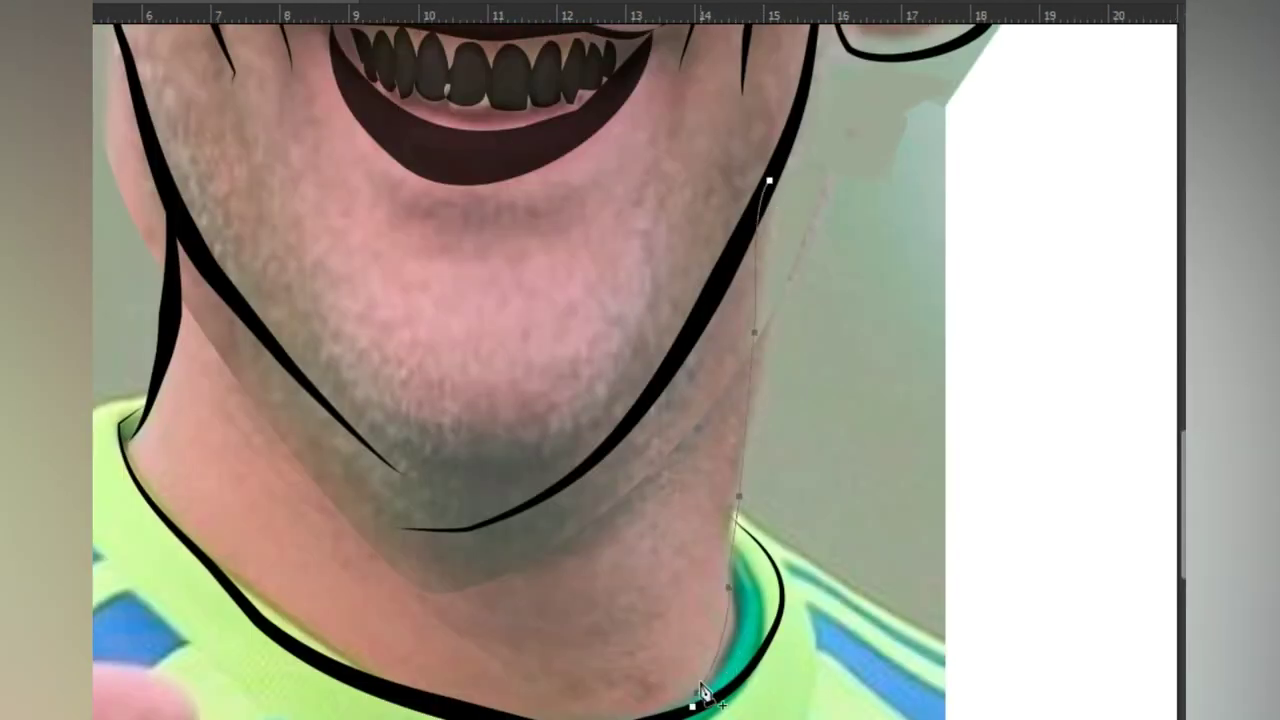
right_click(665, 630)
click(768, 234)
key(Return)
key(Return)
Step: Trace the outer collar edge on the image's left down to the canvas's lower edge and brush-stroke it
mouse_move(415, 585)
mouse_down()
mouse_move(869, 286)
mouse_move(877, 324)
mouse_up()
mouse_move(614, 128)
mouse_down()
mouse_move(528, 258)
mouse_move(892, 540)
mouse_up()
right_click(796, 372)
click(882, 345)
key(Return)
key(Return)
Step: Trace the outer collar edge on the image's right, stroke it with the Brush, and dismiss the path
drag(934, 360, 523, 302)
mouse_move(787, 183)
mouse_down()
mouse_move(803, 203)
mouse_move(770, 473)
mouse_up()
right_click(792, 437)
click(900, 350)
key(Return)
key(Return)
Step: Trace the shoulder line on the image's right from the collar outward and stroke it with the Brush
mouse_move(833, 224)
mouse_down()
mouse_move(1048, 334)
mouse_move(1138, 469)
mouse_up()
right_click(1003, 528)
click(1083, 351)
key(Return)
key(Return)
Step: Trace the shoulder line on the image's left from the collar to the canvas edge and brush-stroke it
drag(171, 251, 809, 431)
mouse_move(708, 317)
mouse_down()
mouse_move(460, 430)
mouse_move(411, 595)
mouse_up()
right_click(686, 455)
click(769, 353)
key(Return)
key(Return)
Step: Try selecting the blank area around the line art with the Magic Wand and clear the selection
key(ctrl+minus)
key(ctrl+minus)
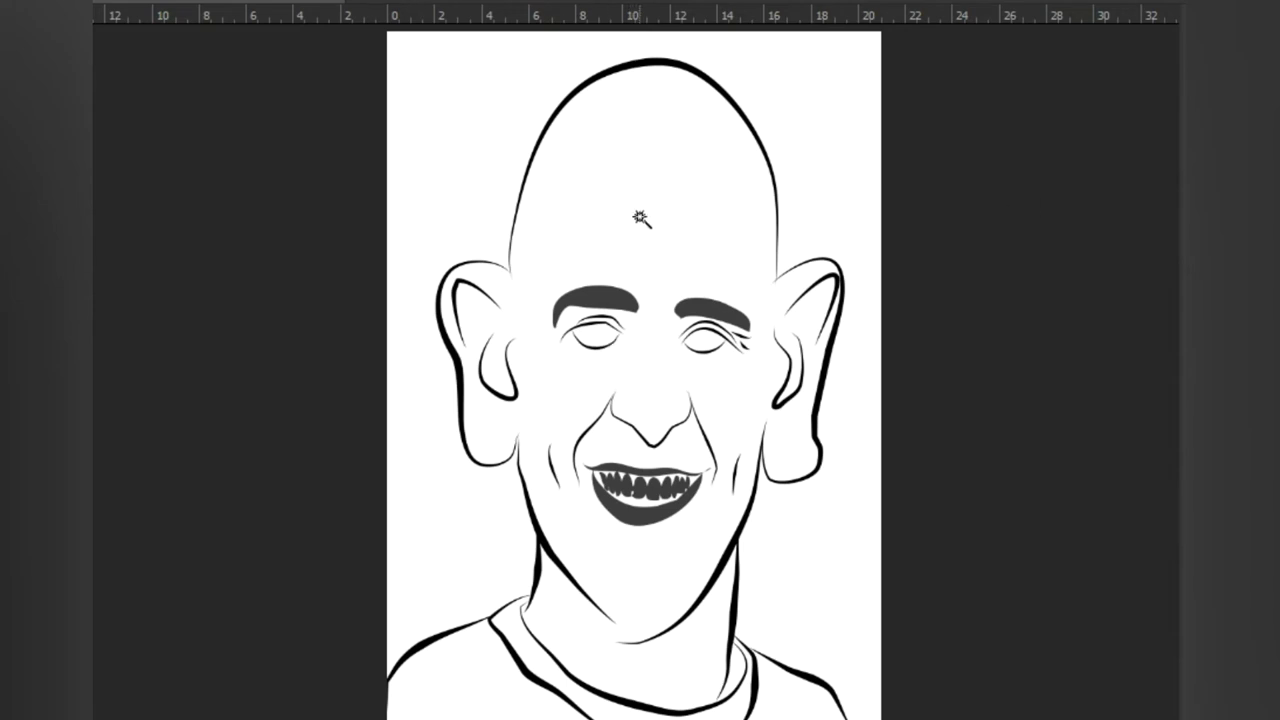
click(597, 242)
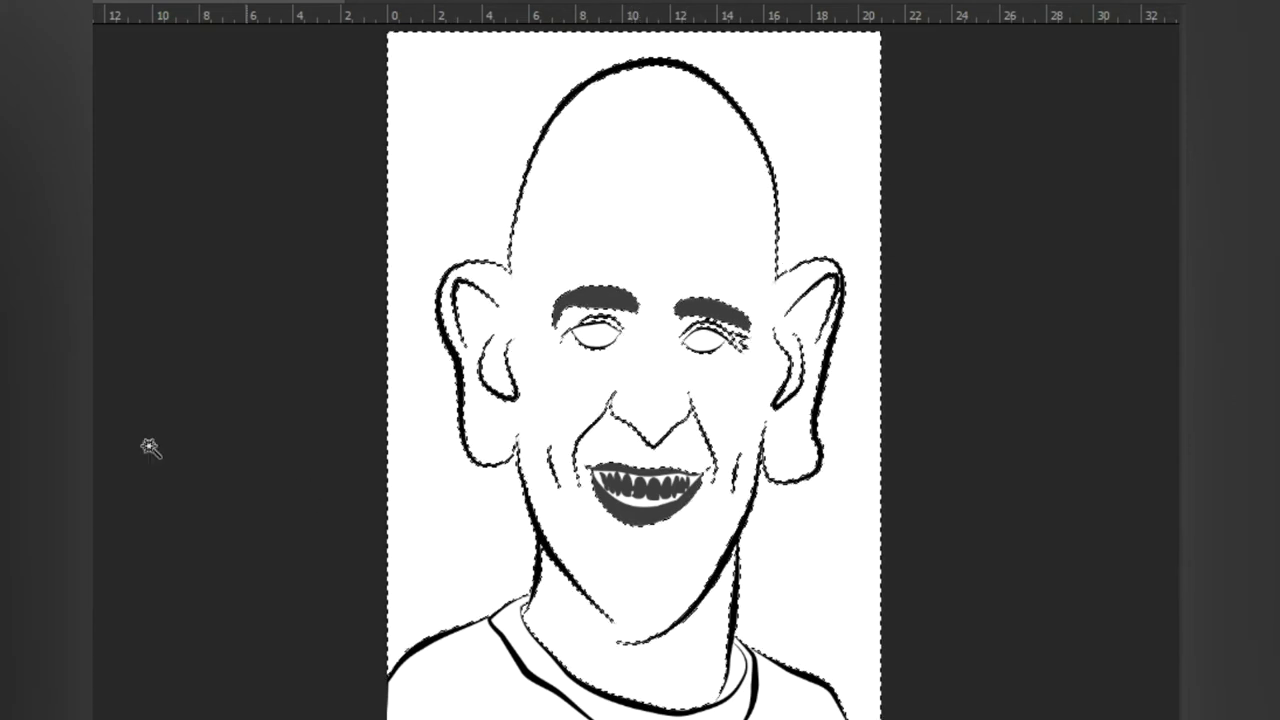
key(ctrl+d)
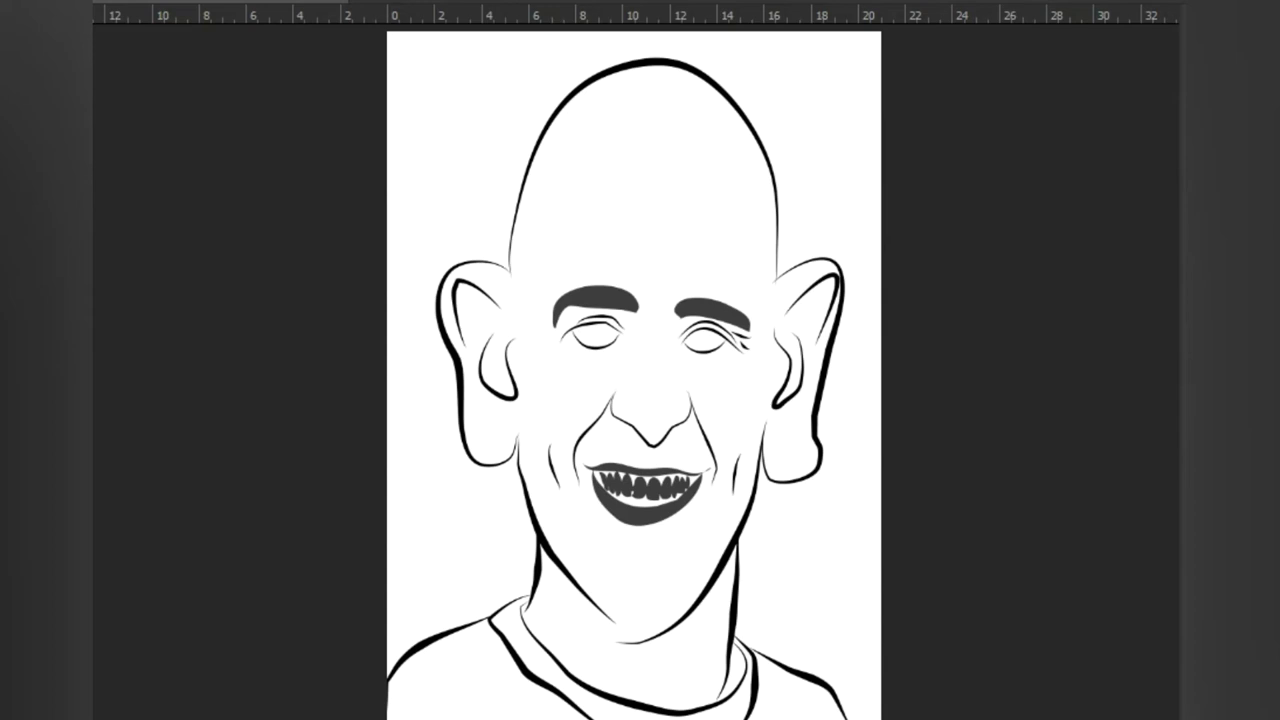
Step: Start a pen path along the shoulder line on the image's left, from the canvas edge to the collar, curving it to follow the line
key(ctrl+plus)
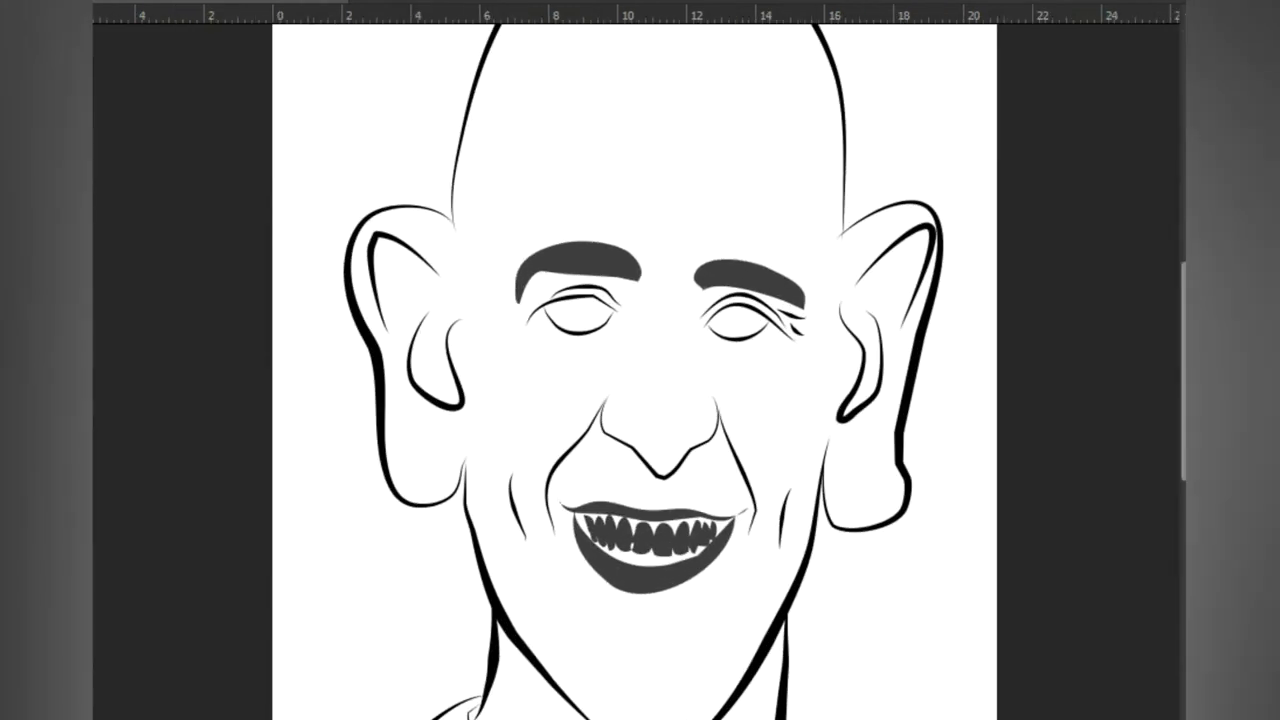
drag(813, 569, 915, 189)
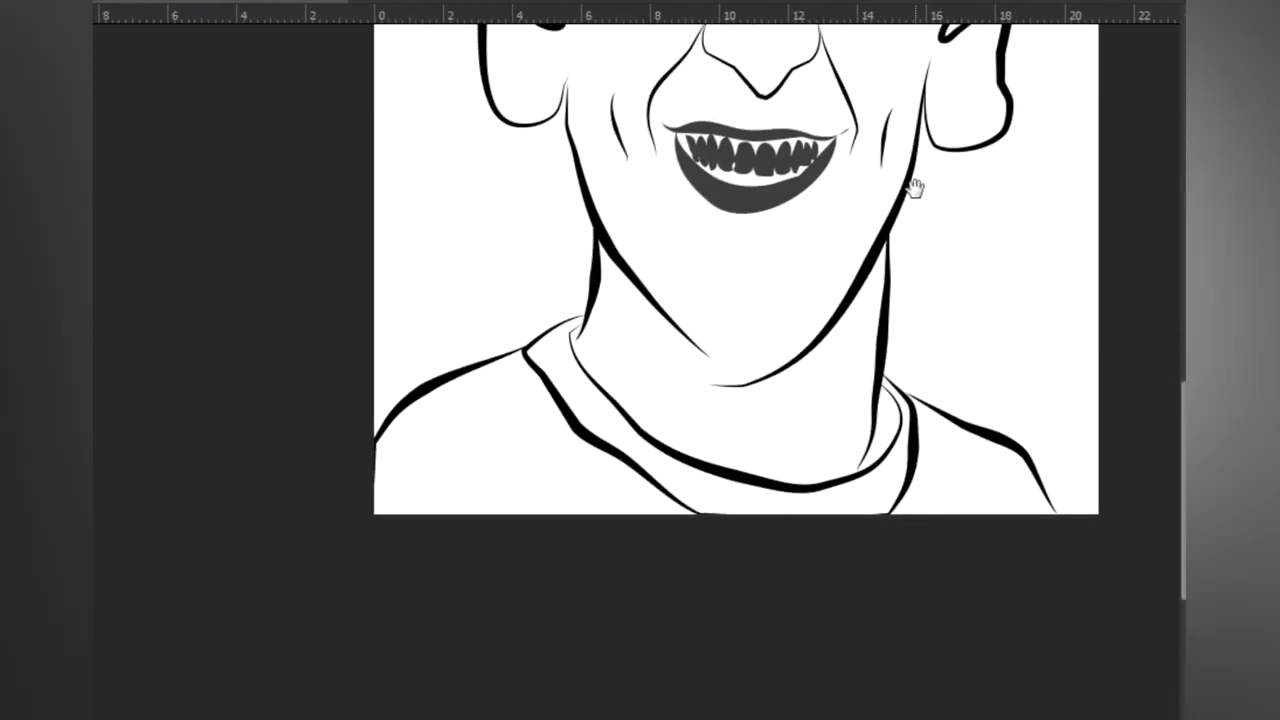
click(373, 448)
click(530, 348)
drag(437, 403, 473, 375)
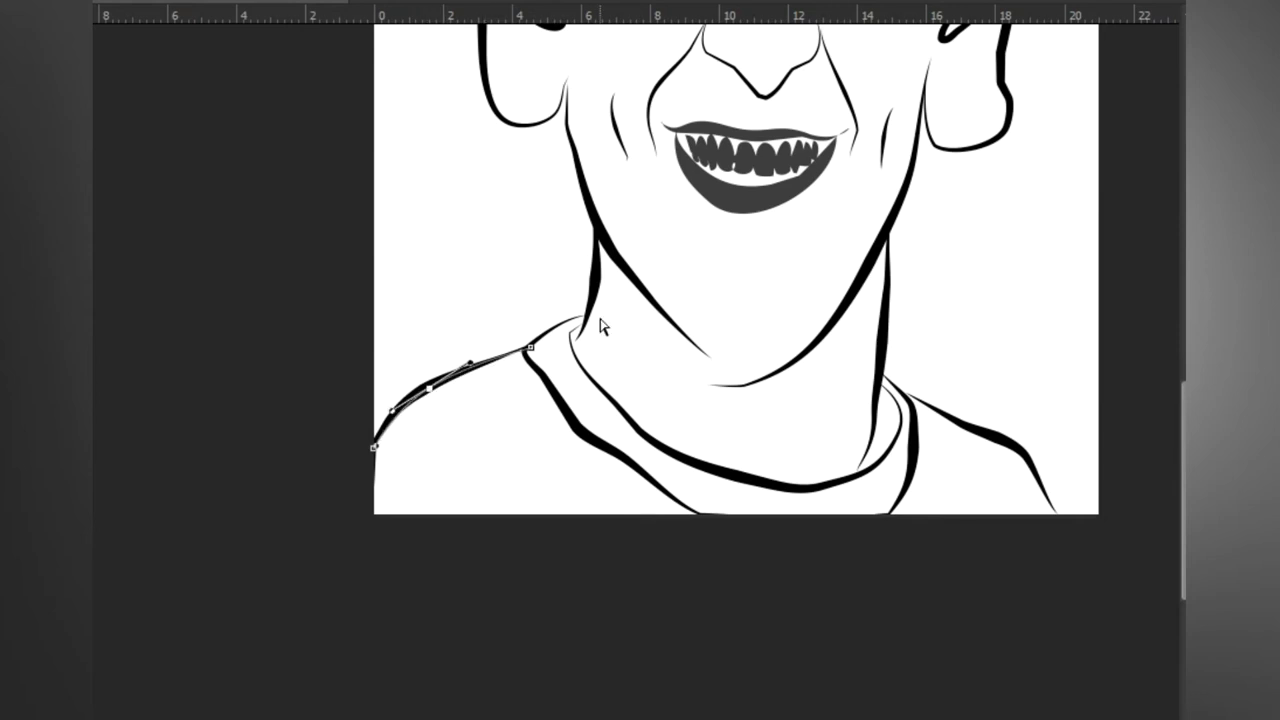
scroll(600, 326, up, 3)
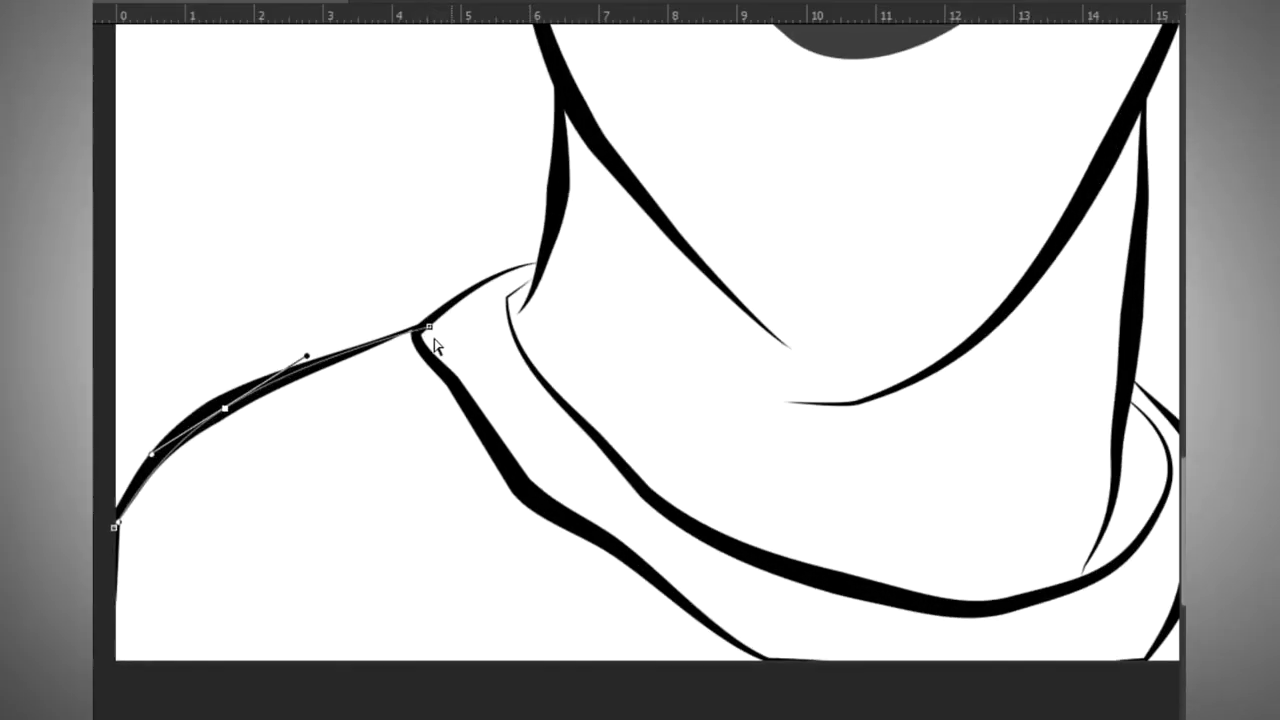
drag(430, 328, 424, 326)
Step: Continue the path over the collar's upper edge and up the neck line on the image's left to the jaw
click(542, 262)
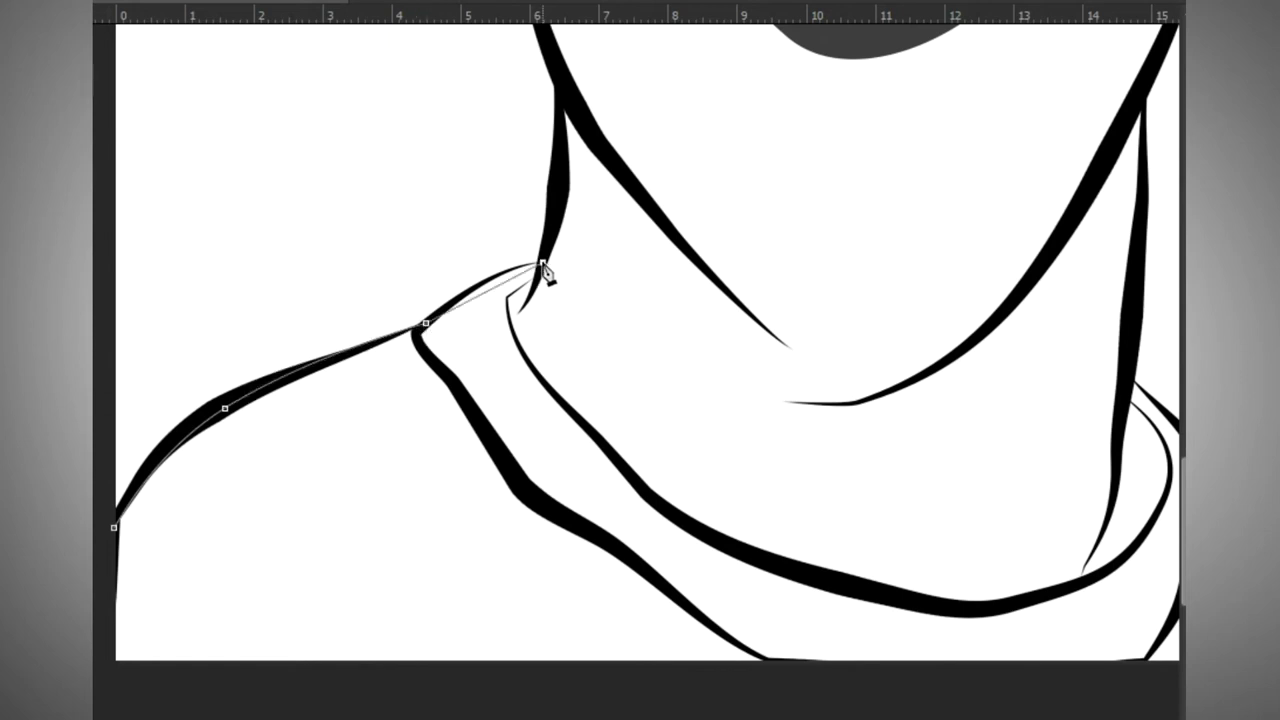
drag(508, 283, 491, 281)
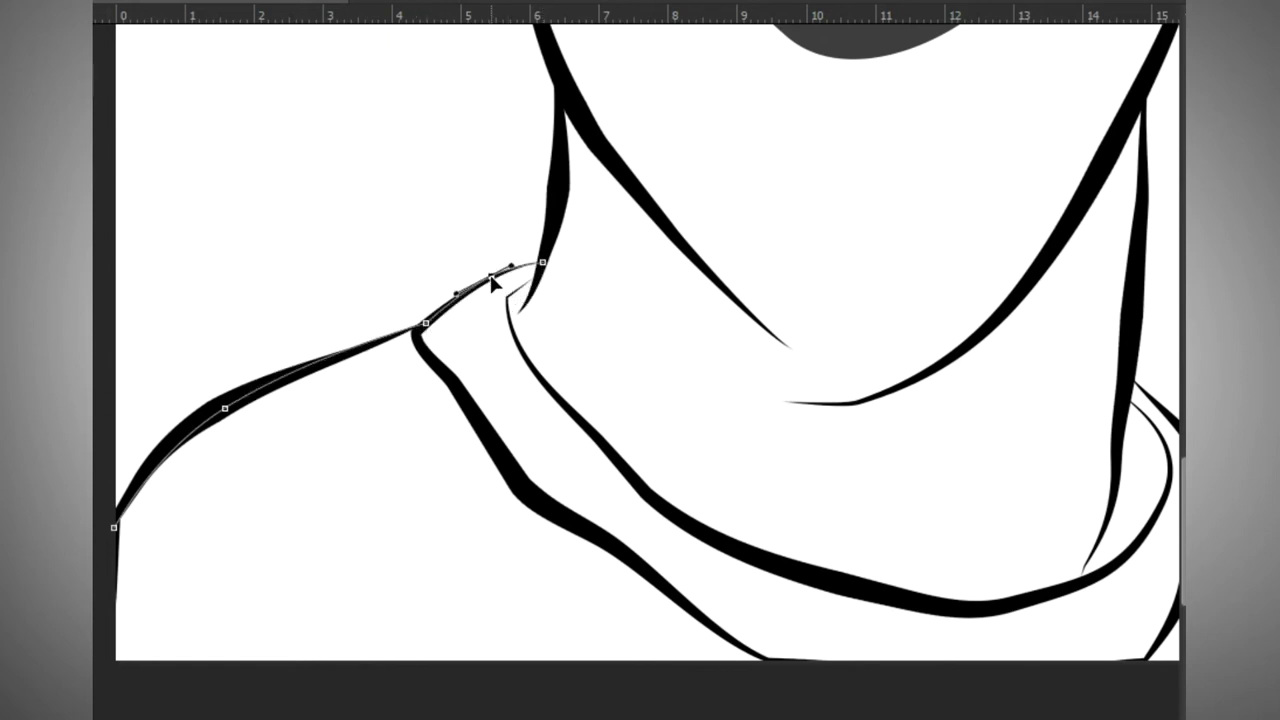
click(553, 62)
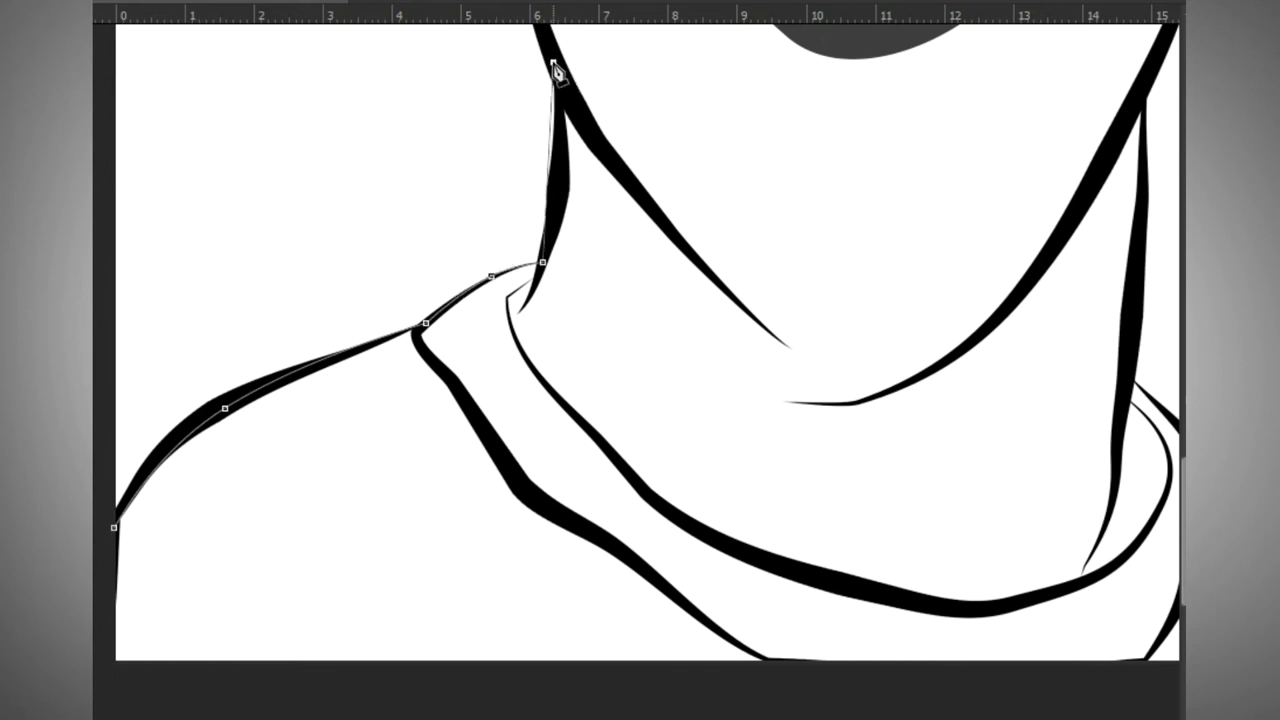
click(549, 150)
drag(549, 150, 561, 152)
Step: Extend the path up the jawline on the image's left to where the earlobe meets the face, bending it to match
drag(651, 61, 846, 563)
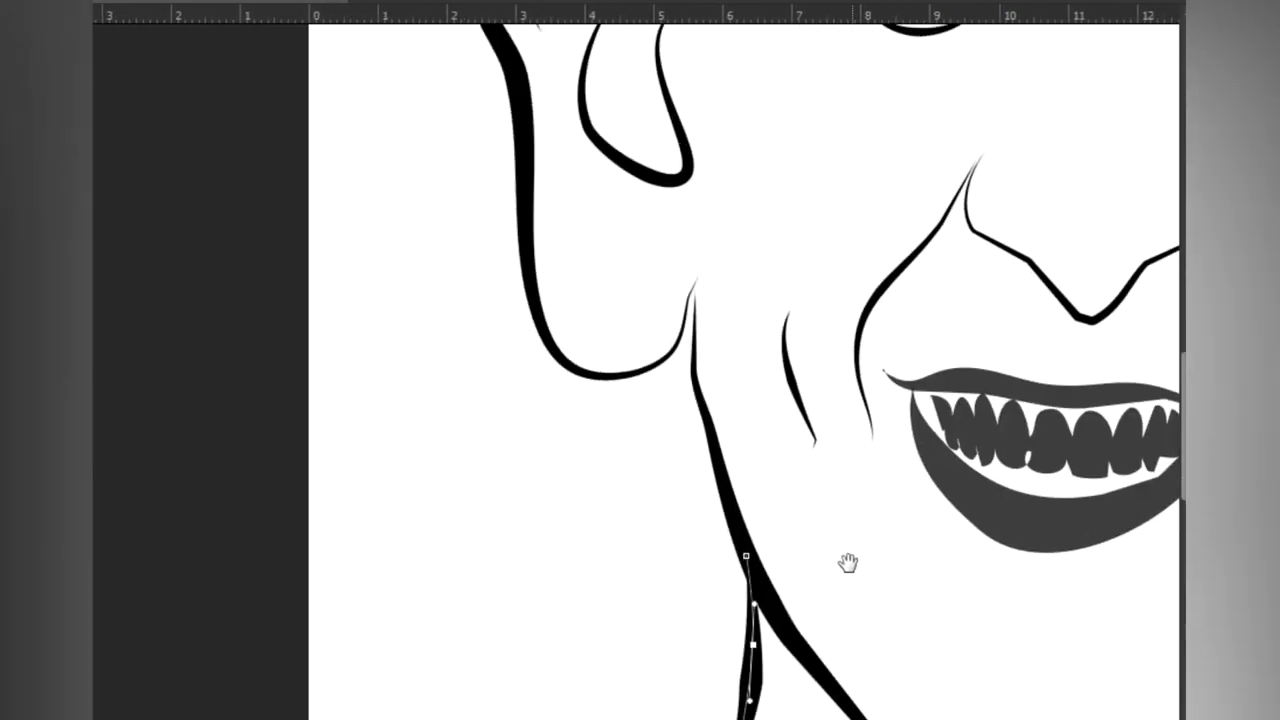
click(694, 284)
click(719, 419)
drag(719, 419, 699, 400)
Step: Trace the path around the earlobe on the image's left and up the ear's lower outer edge, refining the curves
click(554, 351)
drag(625, 325, 585, 393)
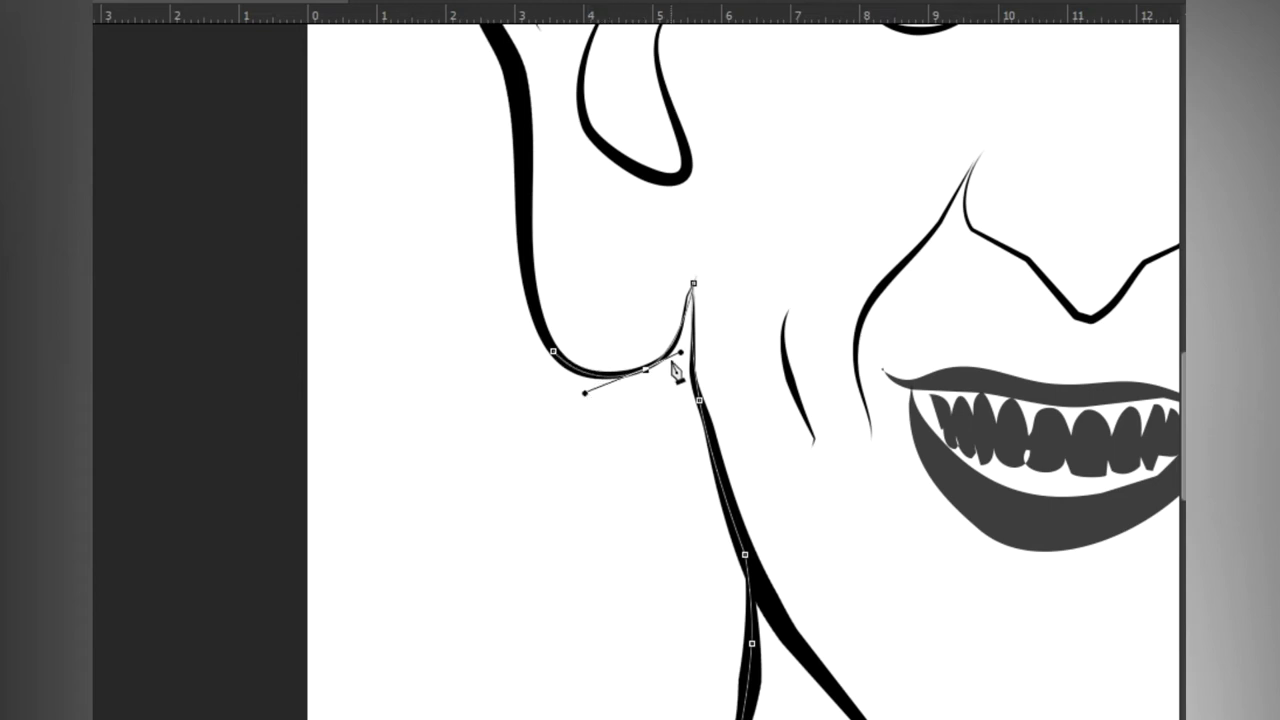
drag(680, 353, 681, 359)
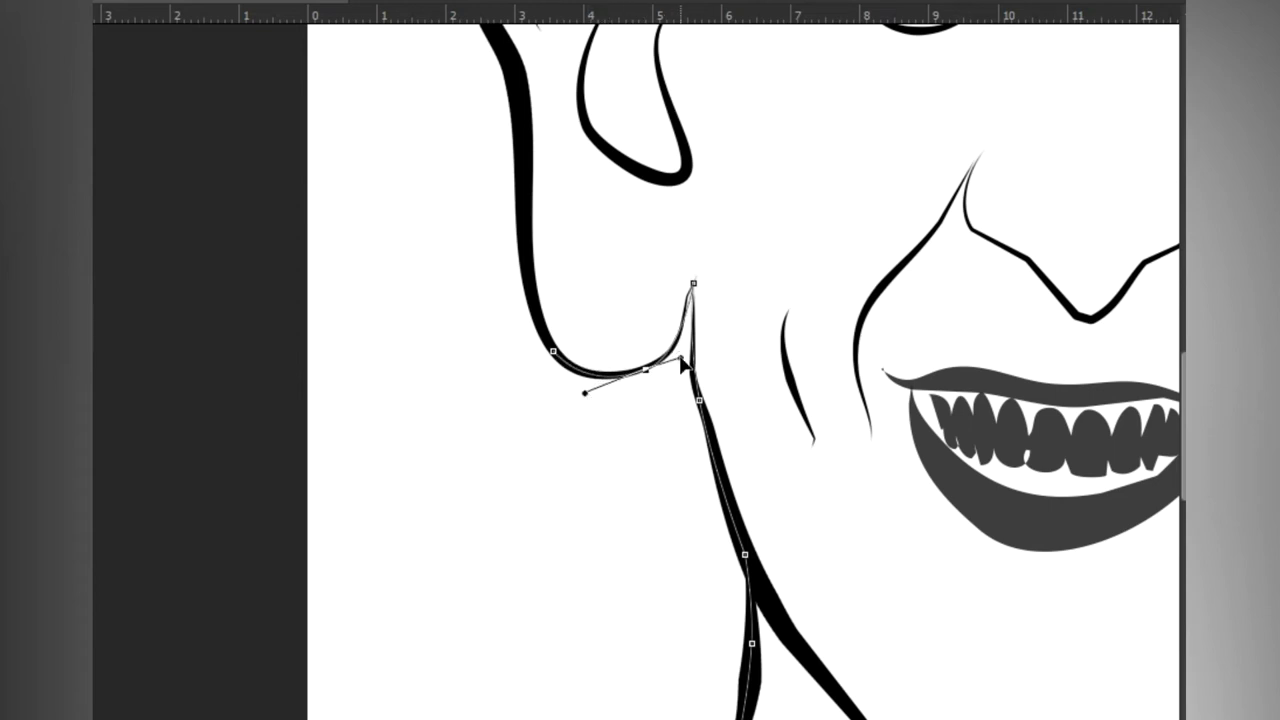
click(691, 302)
drag(691, 302, 686, 305)
ctrl+click(528, 128)
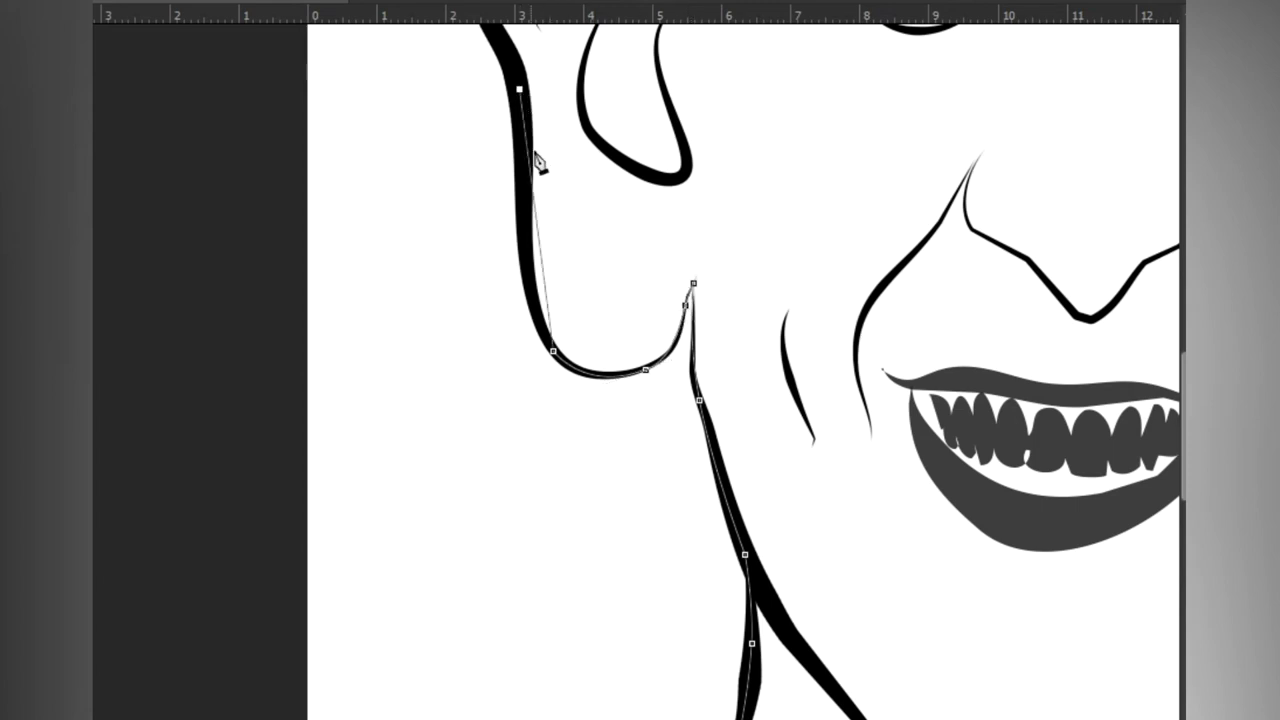
ctrl+alt+click(549, 274)
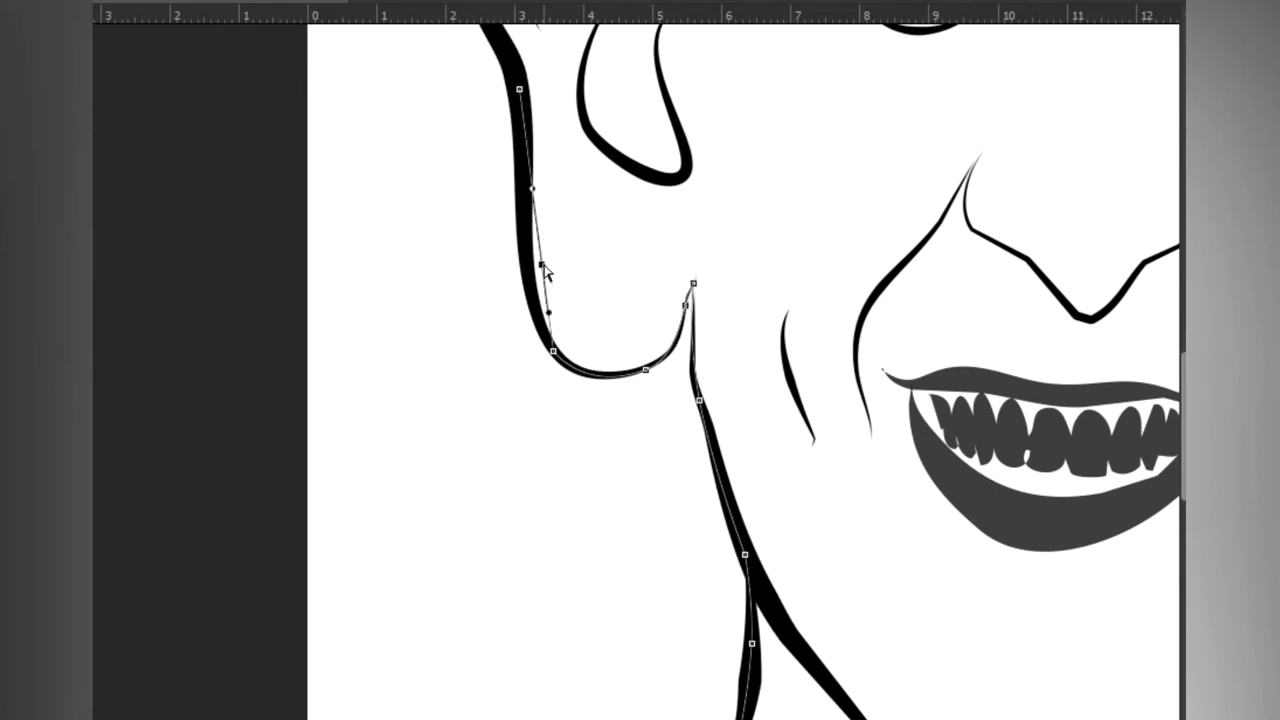
Step: Trace the upper outer contour of the ear on the image's left to its junction with the head
drag(639, 134, 861, 515)
click(948, 233)
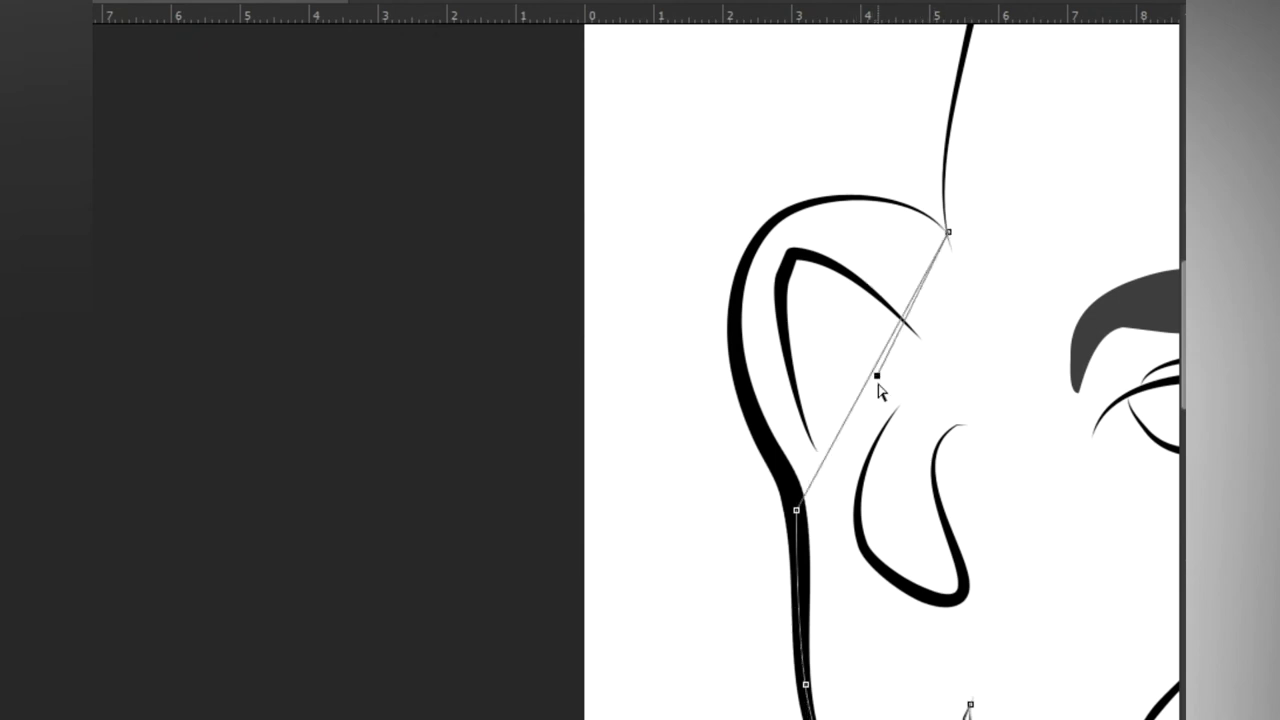
click(872, 371)
drag(872, 371, 759, 238)
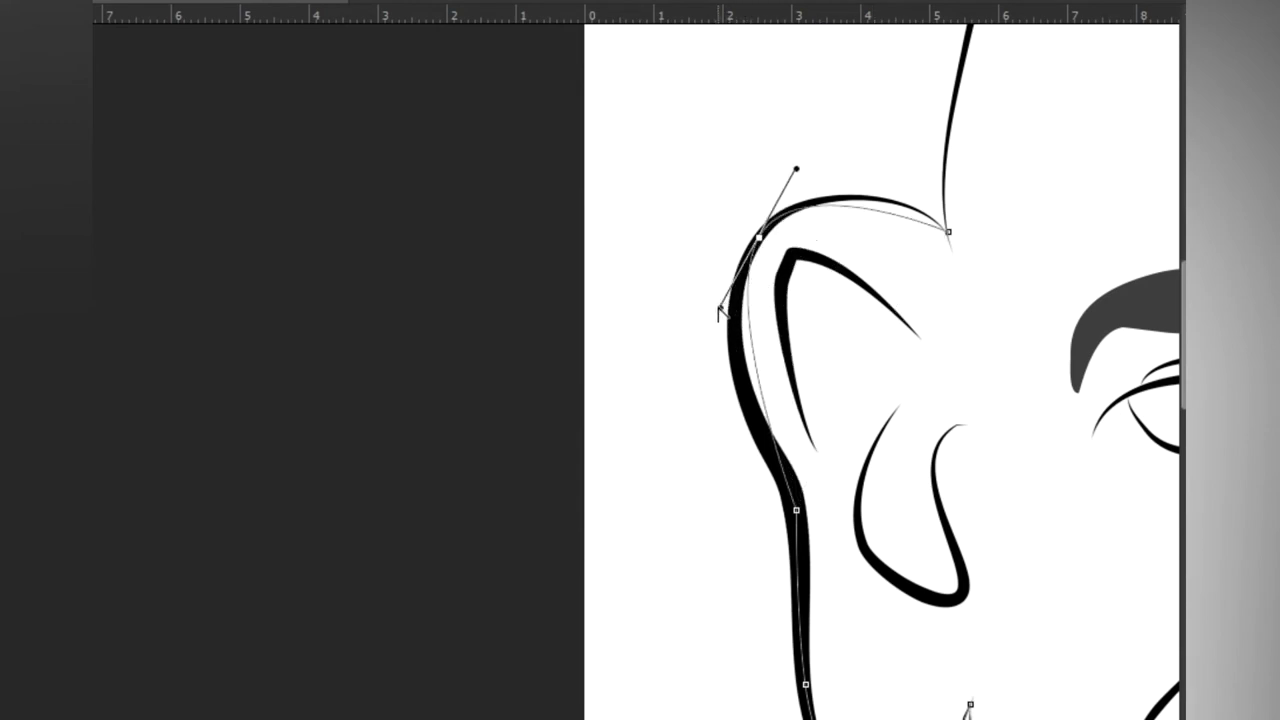
drag(720, 308, 697, 347)
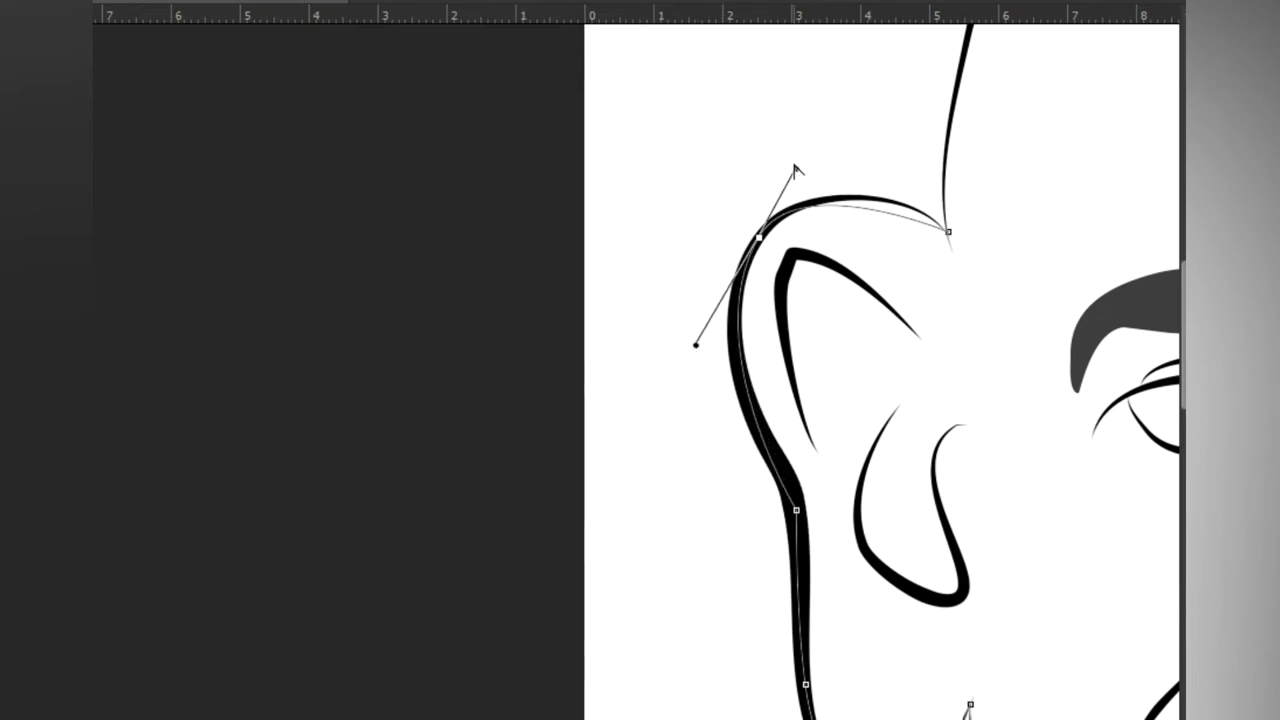
drag(796, 168, 850, 153)
Step: Extend the path from that ear to the crown and curve it to fit the head's outline on the image's left
drag(970, 287, 660, 592)
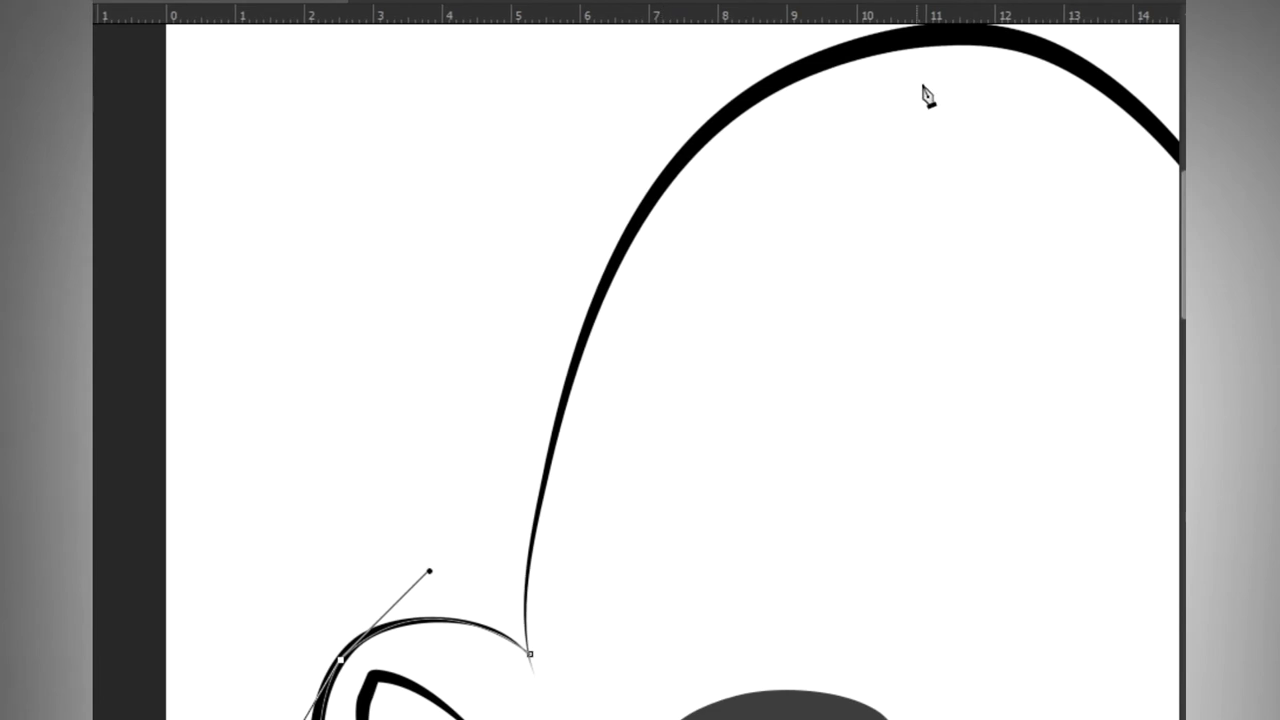
click(964, 38)
click(788, 297)
click(790, 298)
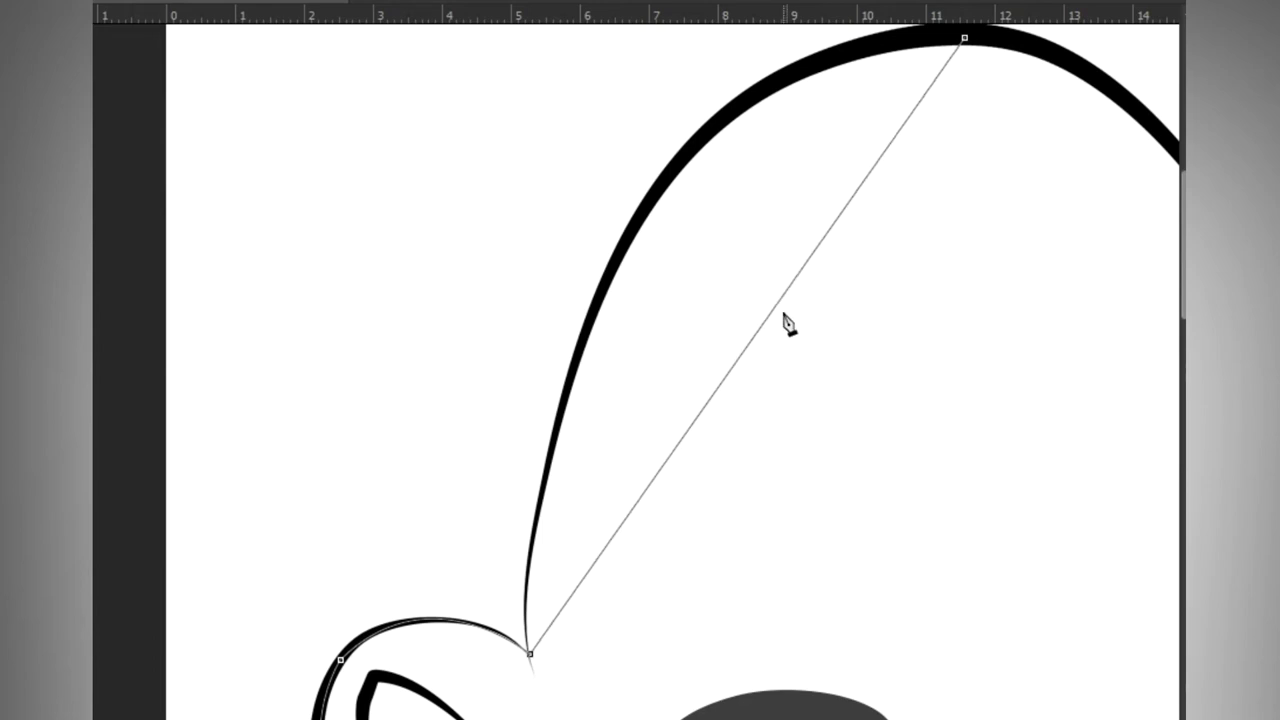
click(771, 312)
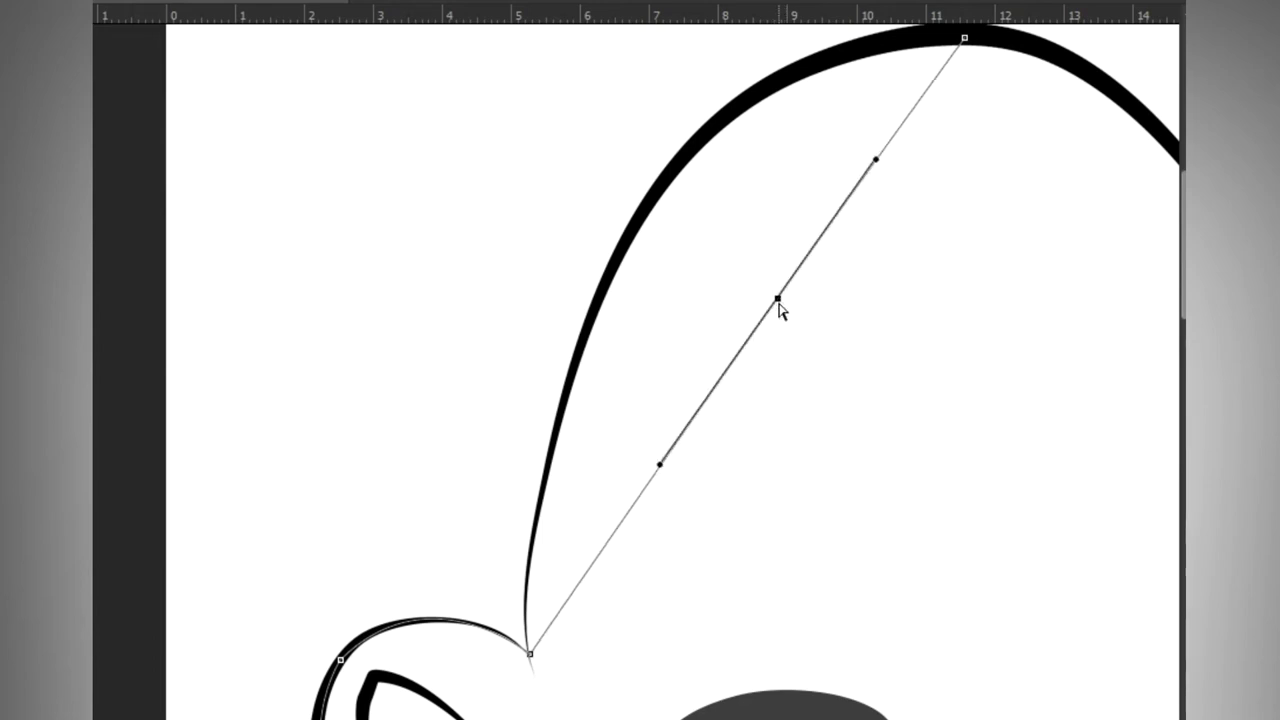
drag(771, 312, 658, 191)
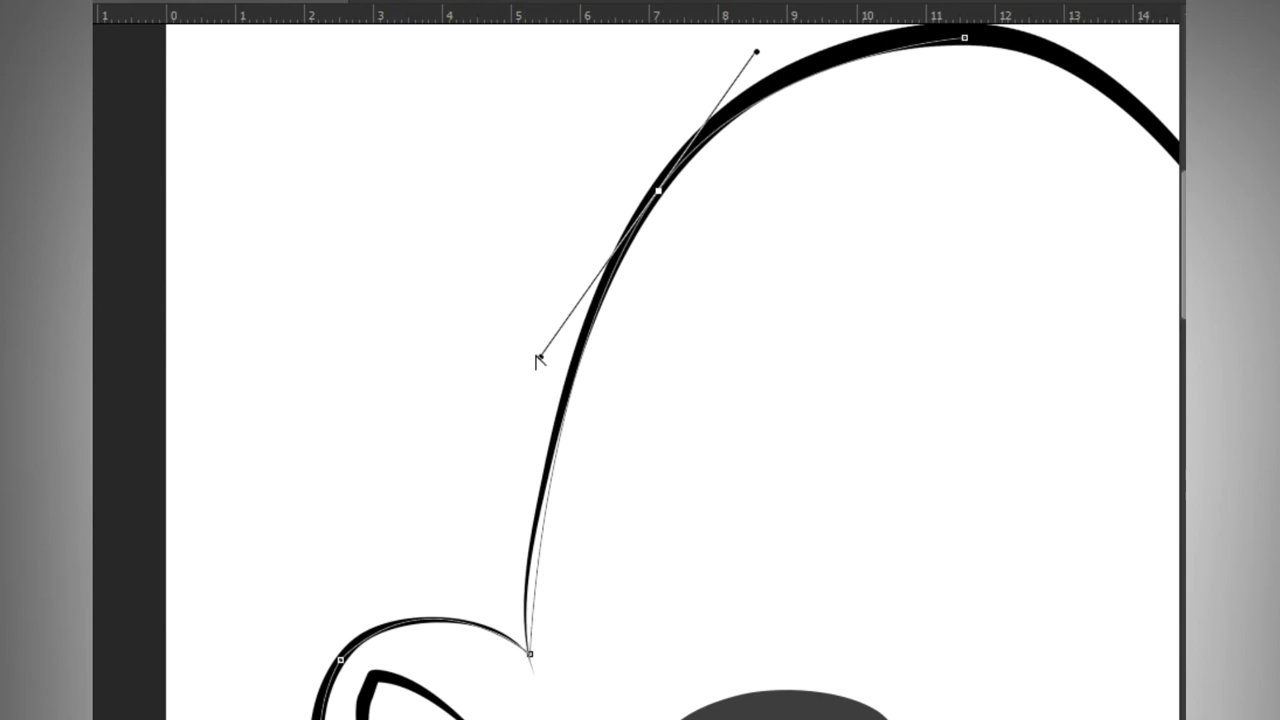
mouse_move(540, 357)
mouse_down()
mouse_move(517, 382)
mouse_move(508, 457)
mouse_up()
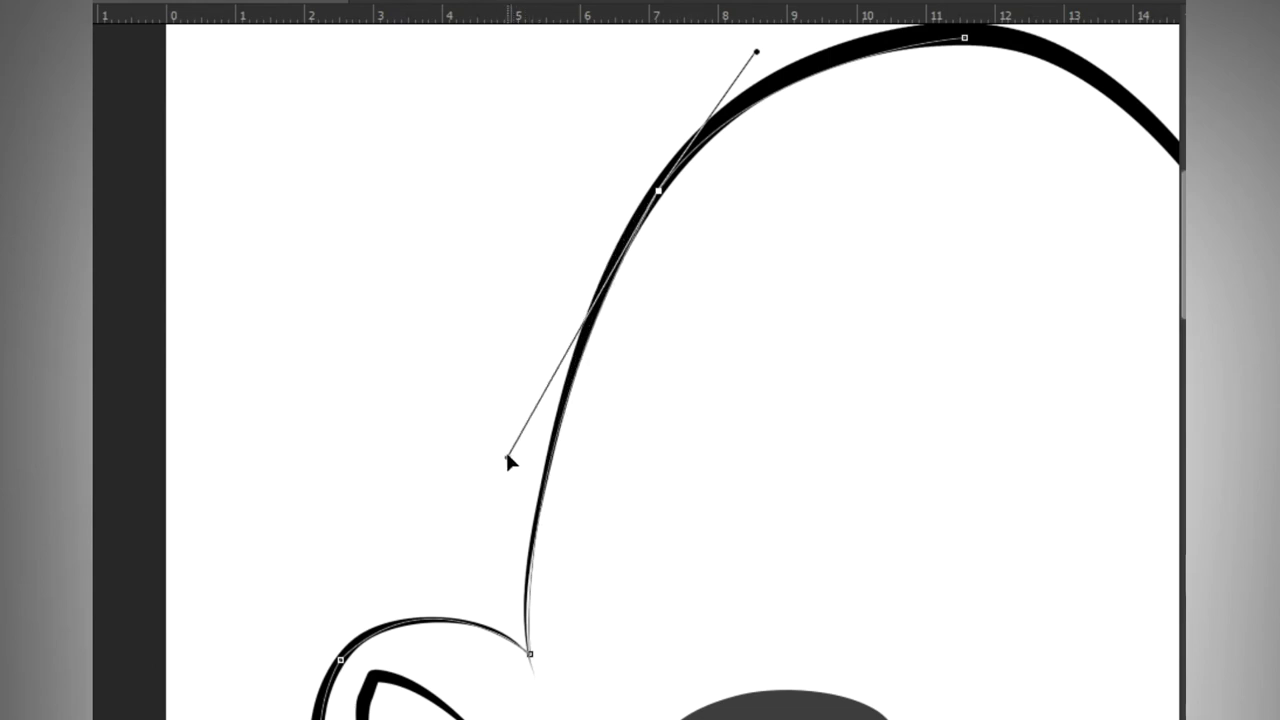
click(530, 590)
drag(530, 590, 529, 596)
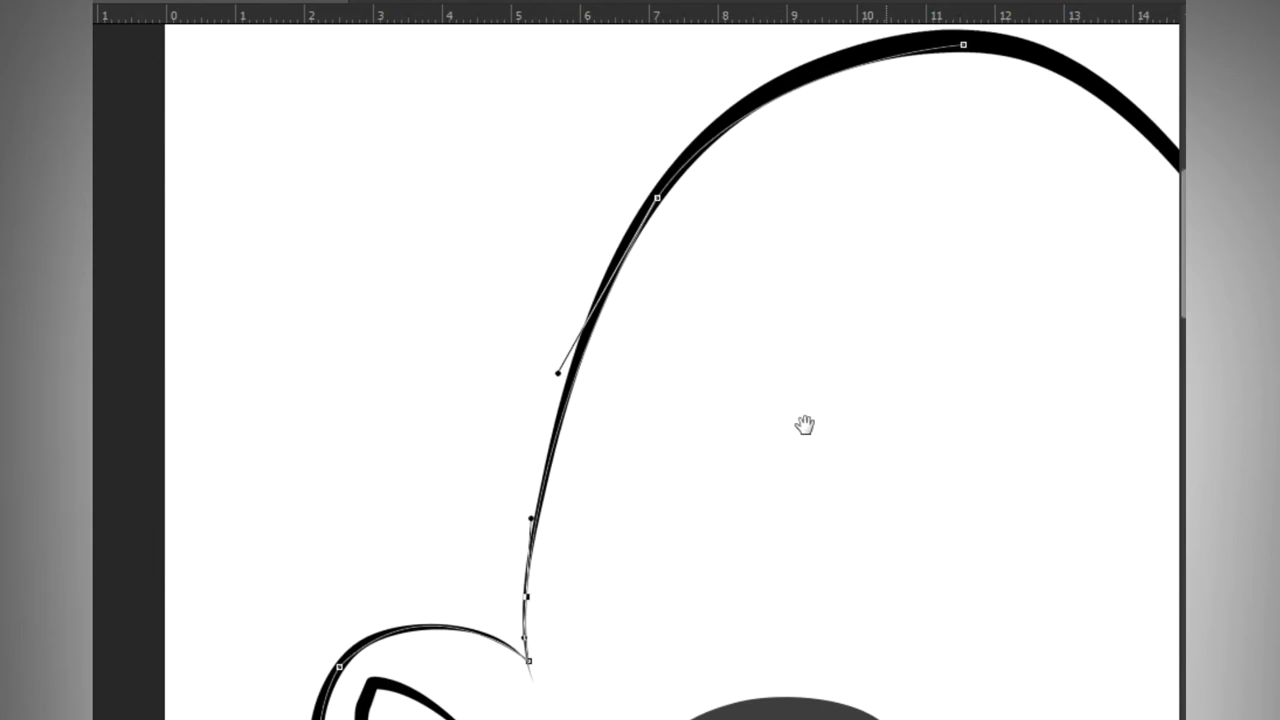
Step: Continue the path from the crown down the head outline on the image's right, adjusting both handles to fit the curve
drag(806, 423, 531, 389)
click(958, 612)
click(767, 336)
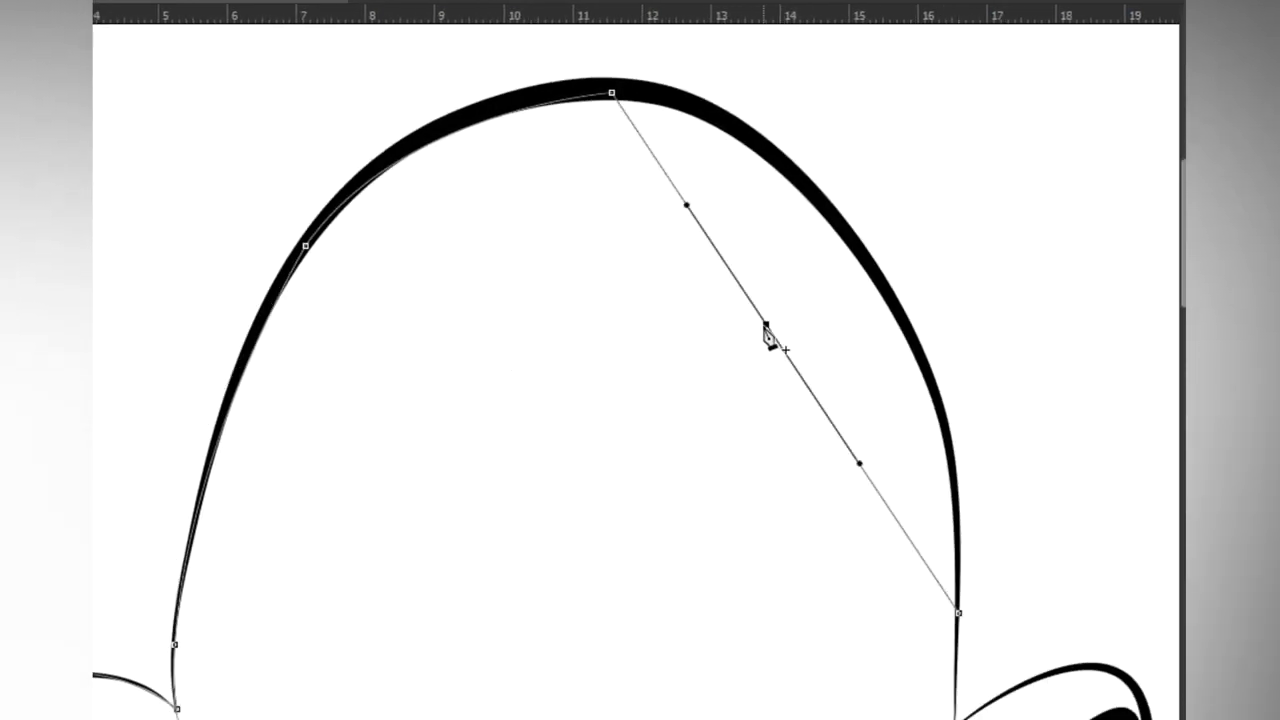
drag(766, 333, 848, 238)
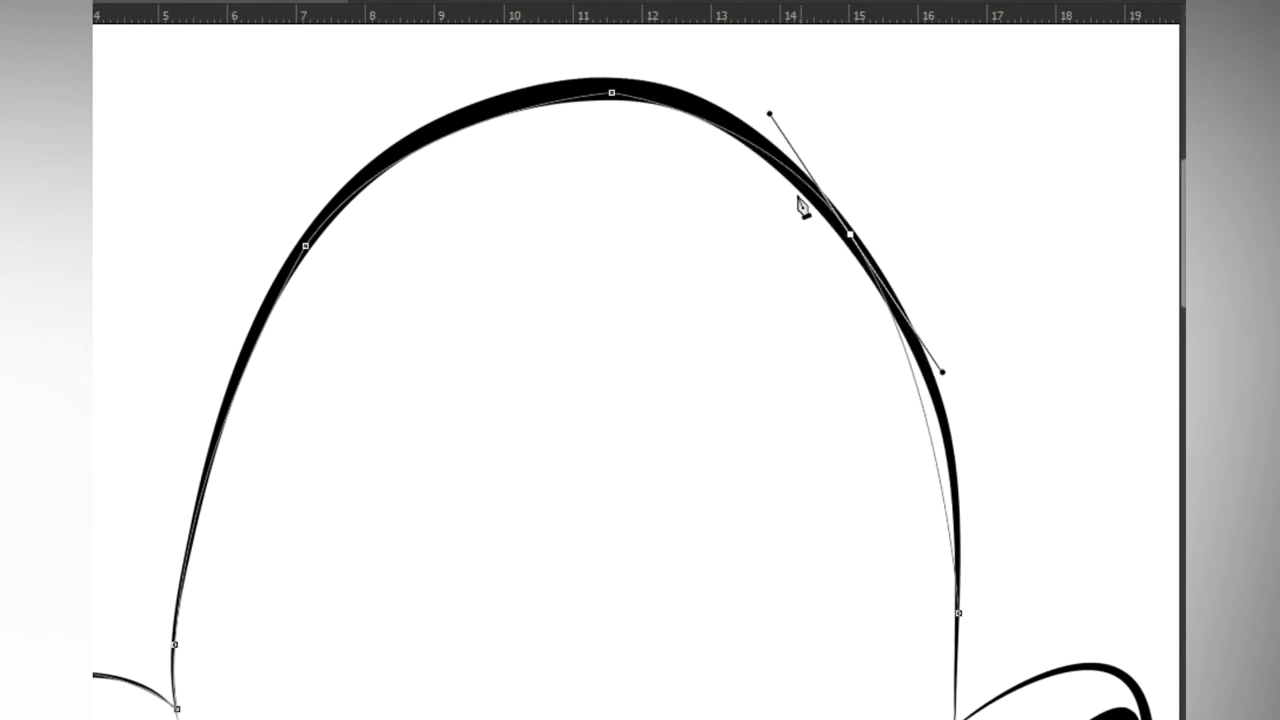
drag(770, 114, 727, 72)
drag(942, 373, 990, 418)
Step: Trace the path over the top of the ear on the image's right and down its outer edge
scroll(969, 371, down, 5)
click(1063, 325)
click(1012, 331)
drag(1012, 331, 881, 338)
scroll(980, 240, down, 6)
click(866, 474)
click(928, 163)
drag(928, 163, 944, 157)
Step: Shape the path around the notch and earlobe of the ear on the image's right
drag(905, 607, 897, 393)
click(884, 435)
click(883, 397)
click(889, 328)
drag(889, 328, 876, 329)
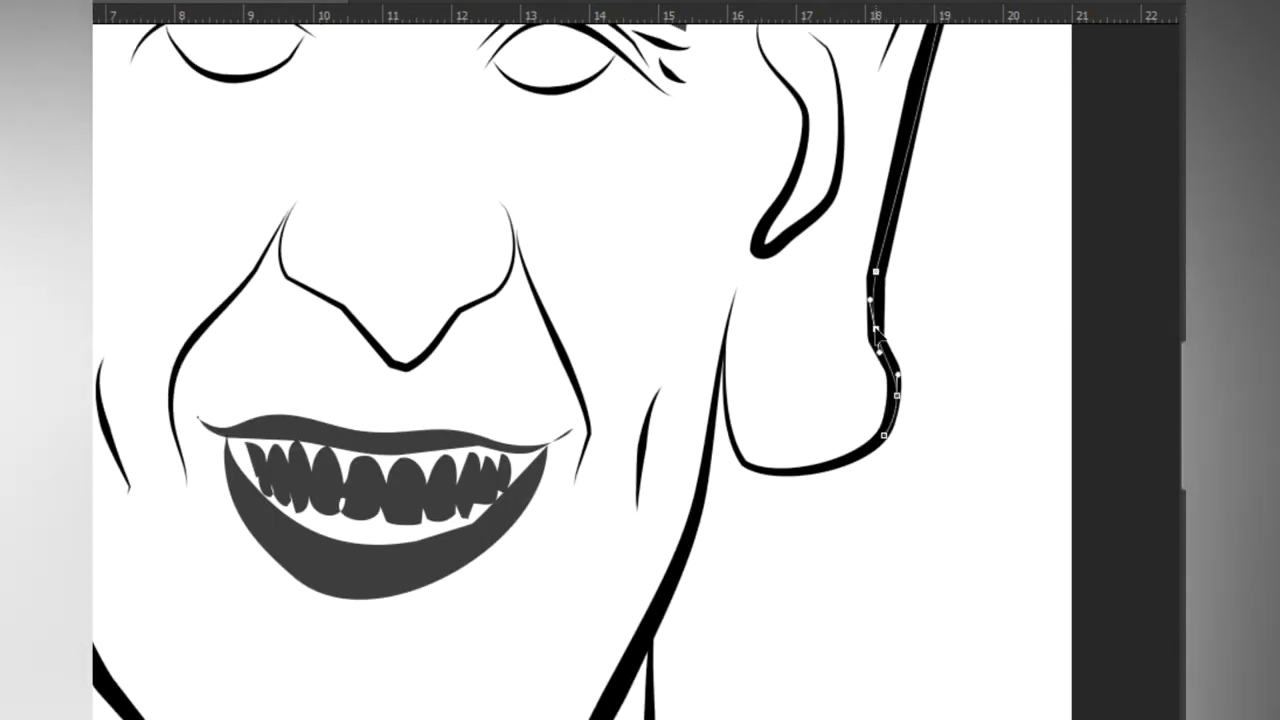
drag(747, 468, 820, 470)
drag(724, 334, 684, 540)
Step: Continue the path down the jawline and neck on the image's right toward the collar
drag(693, 444, 771, 204)
click(697, 328)
click(690, 382)
click(672, 602)
drag(868, 638, 764, 262)
drag(576, 247, 571, 239)
Step: Trace the shoulder line on the image's right and close the silhouette path along the canvas's bottom edge
click(837, 386)
drag(688, 314, 697, 328)
mouse_move(926, 530)
mouse_down()
mouse_move(908, 503)
mouse_move(914, 523)
mouse_up()
drag(666, 583, 1131, 463)
drag(643, 477, 961, 486)
click(343, 422)
click(343, 283)
drag(884, 171, 563, 620)
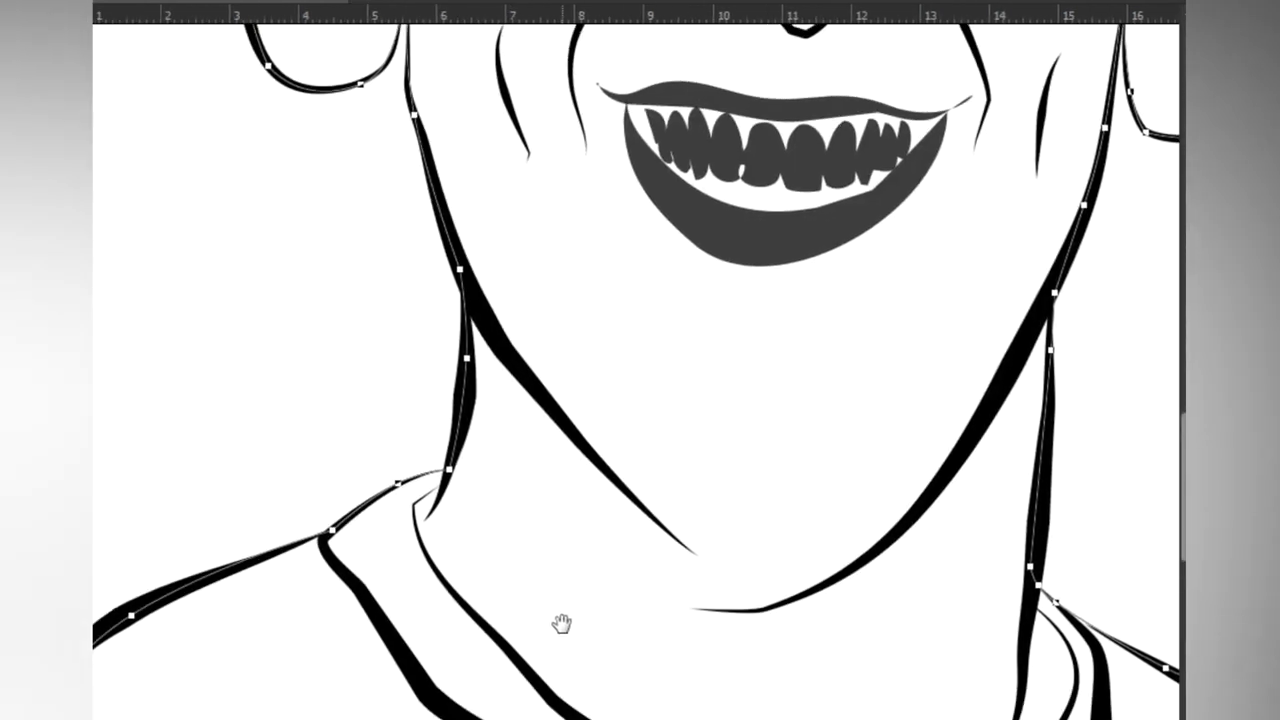
right_click(722, 163)
click(818, 330)
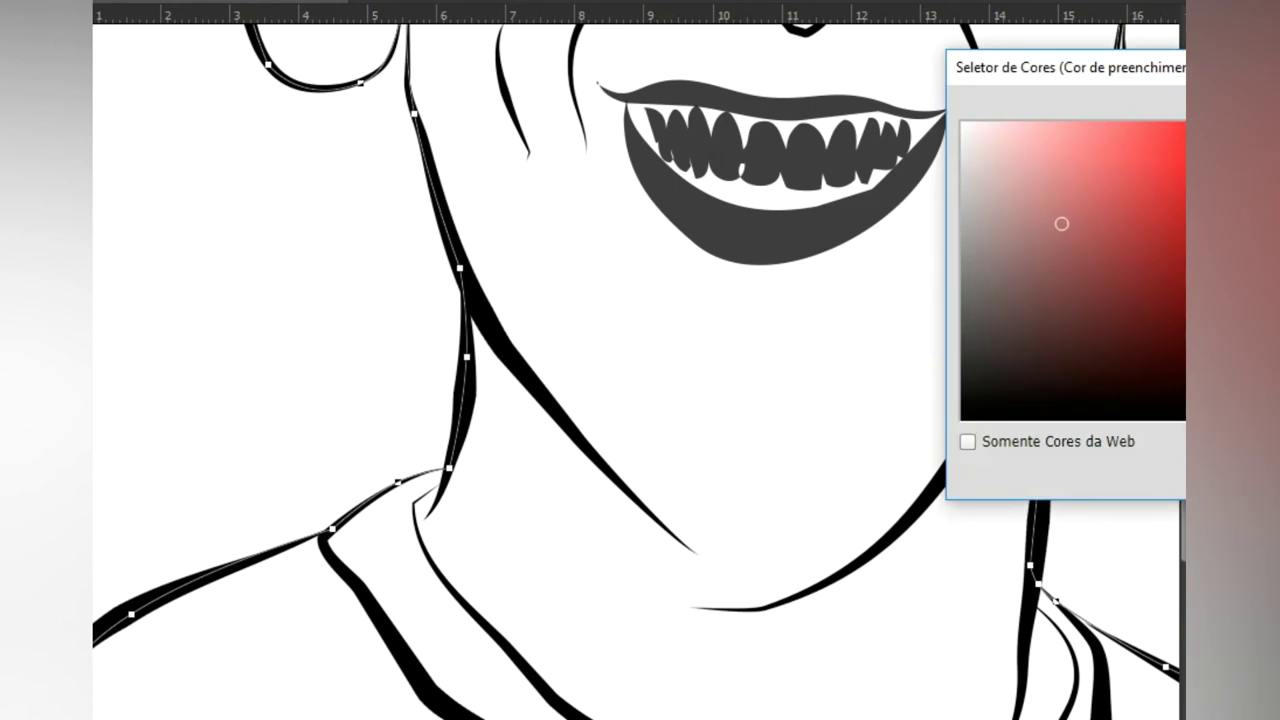
key(Return)
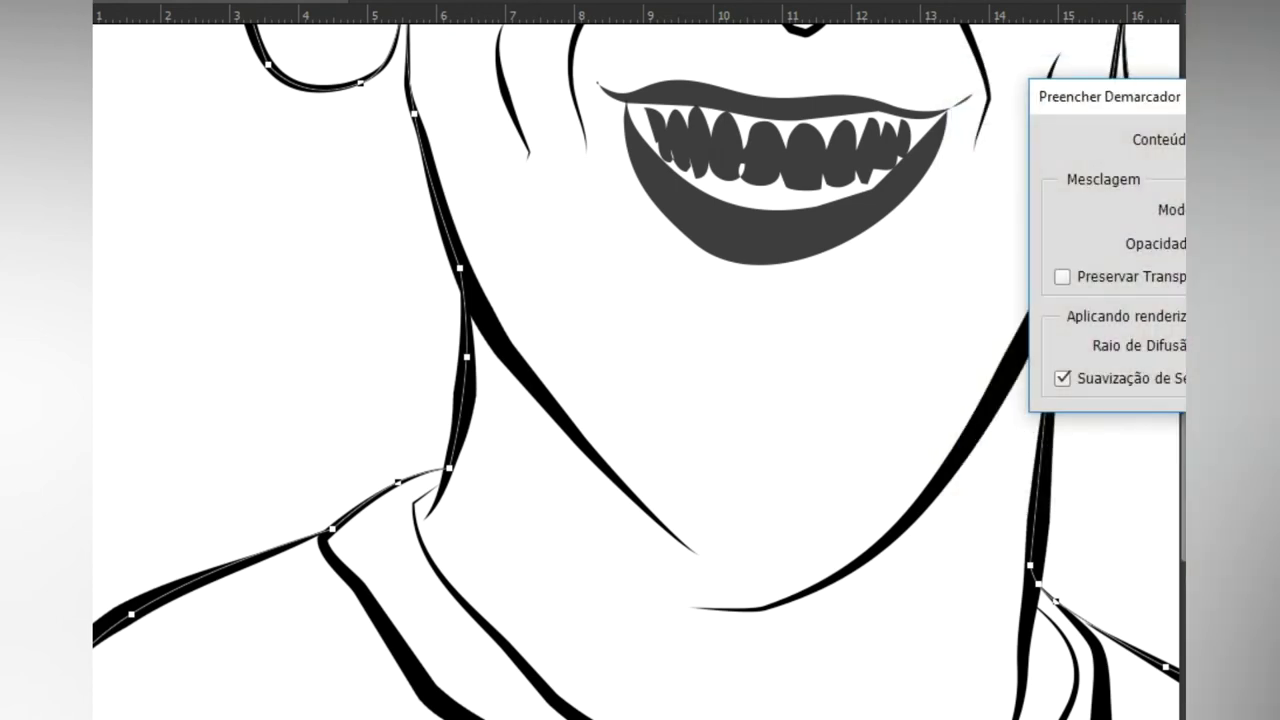
key(Return)
Step: Try filling the closed silhouette path with the lightest tone in the skin palette's lower row, then undo the fill
key(ctrl+0)
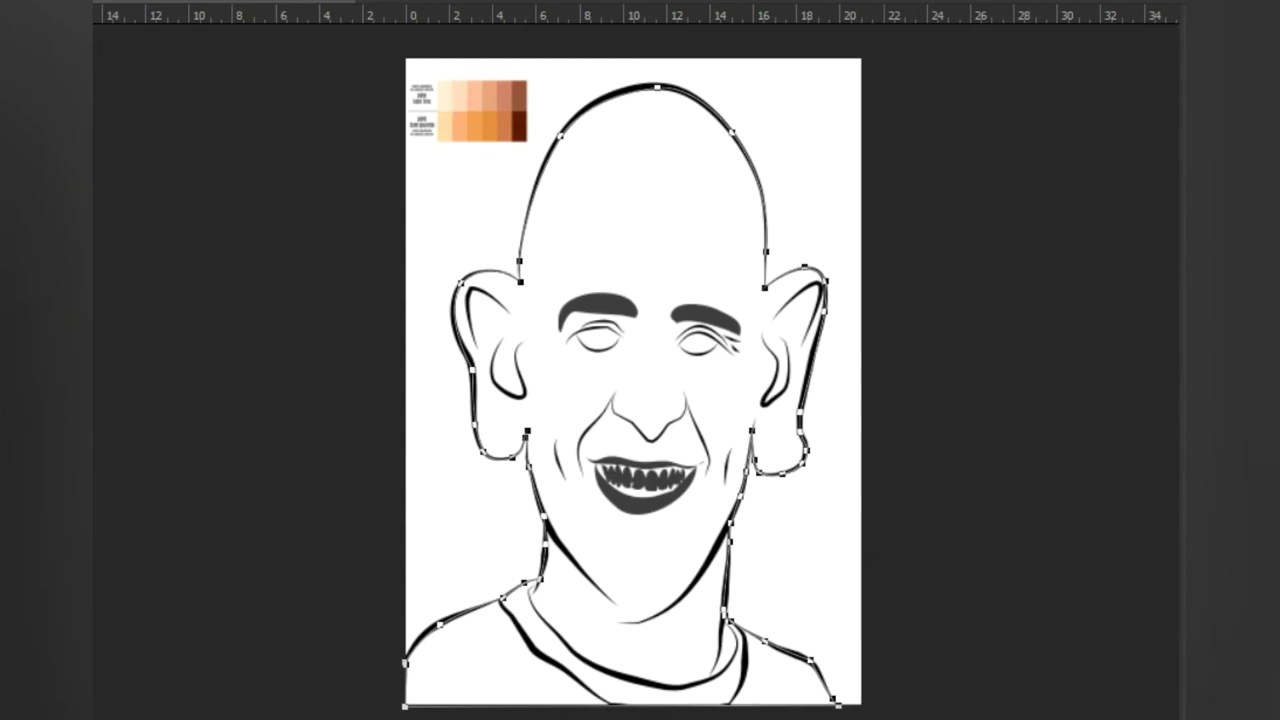
right_click(657, 266)
click(762, 323)
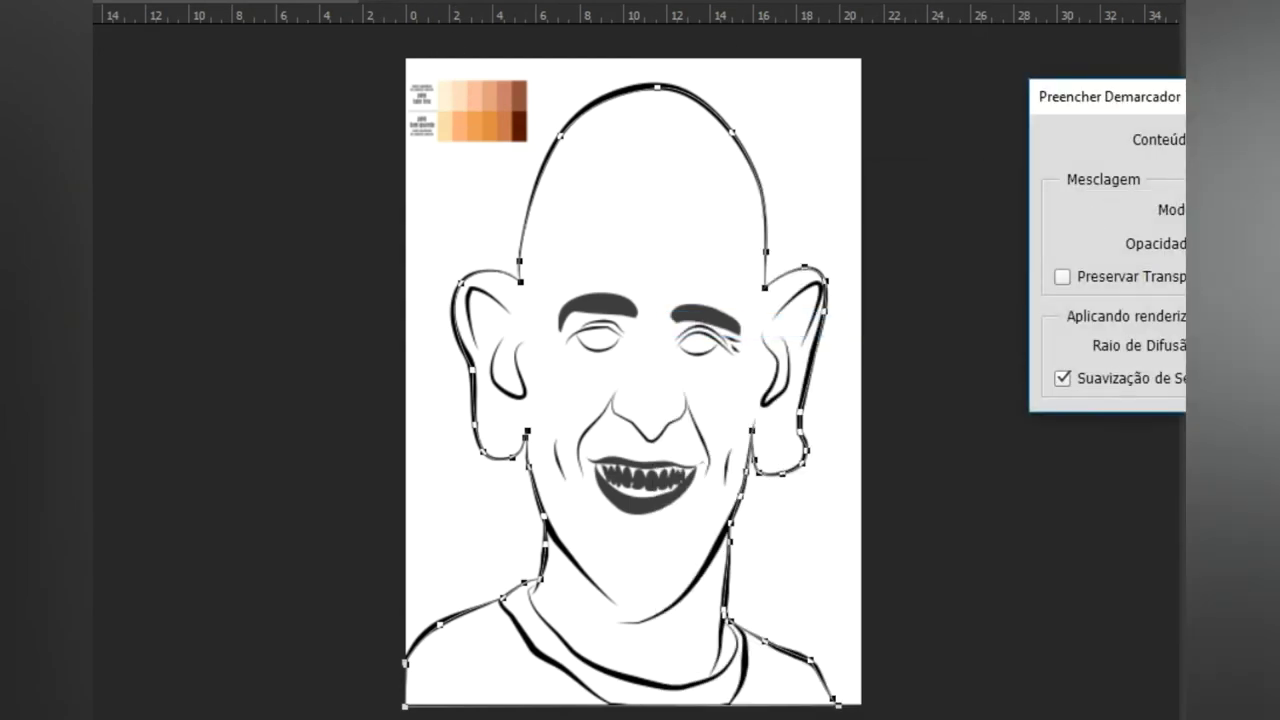
click(1235, 200)
click(447, 118)
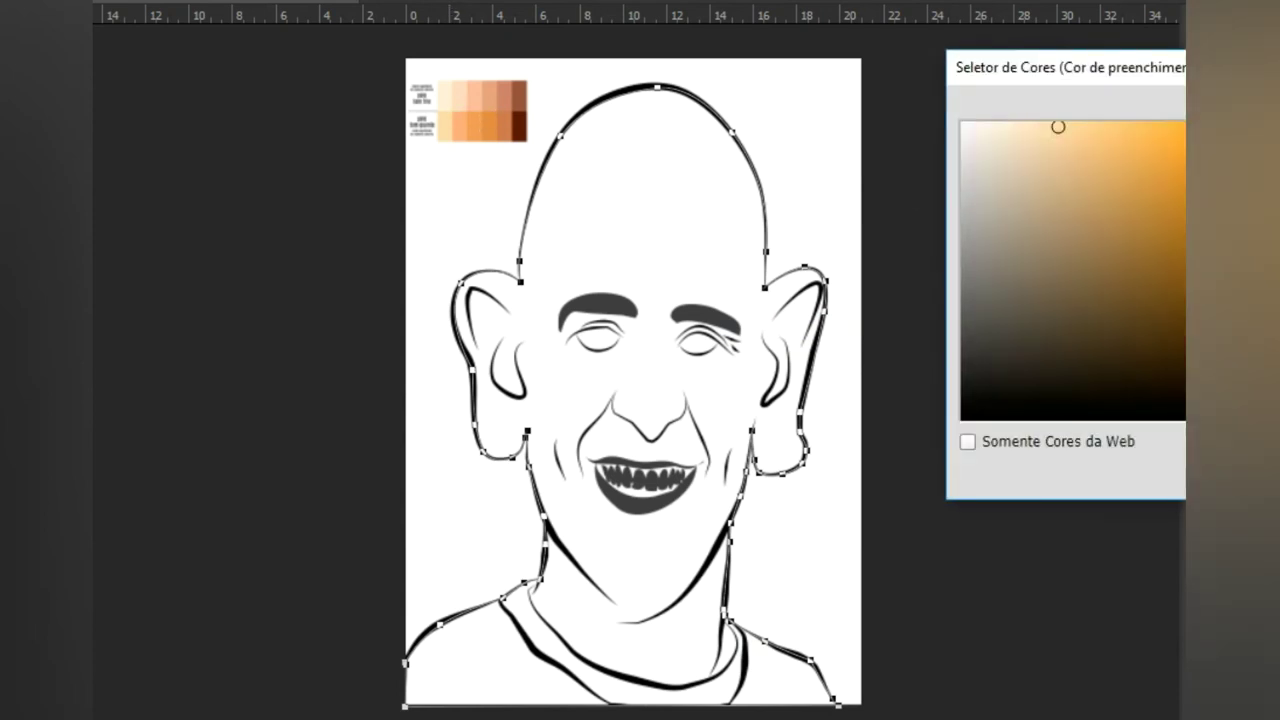
key(Return)
key(Return)
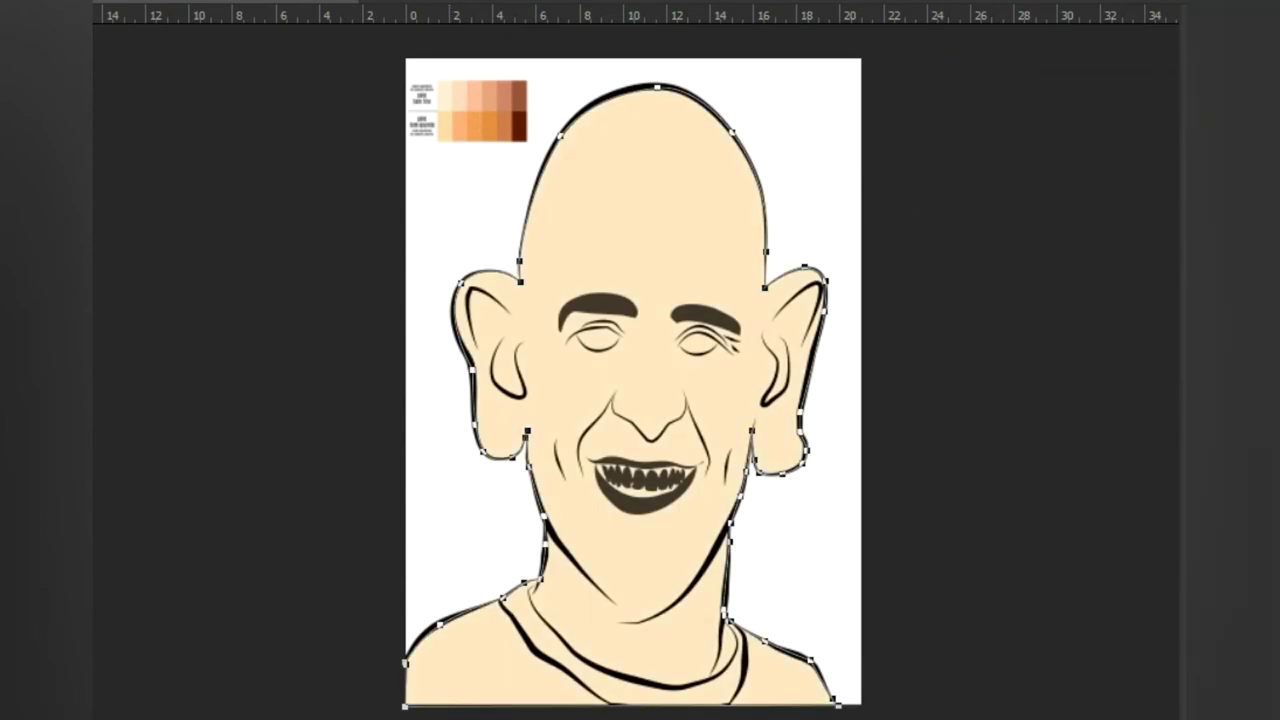
key(Return)
key(Delete)
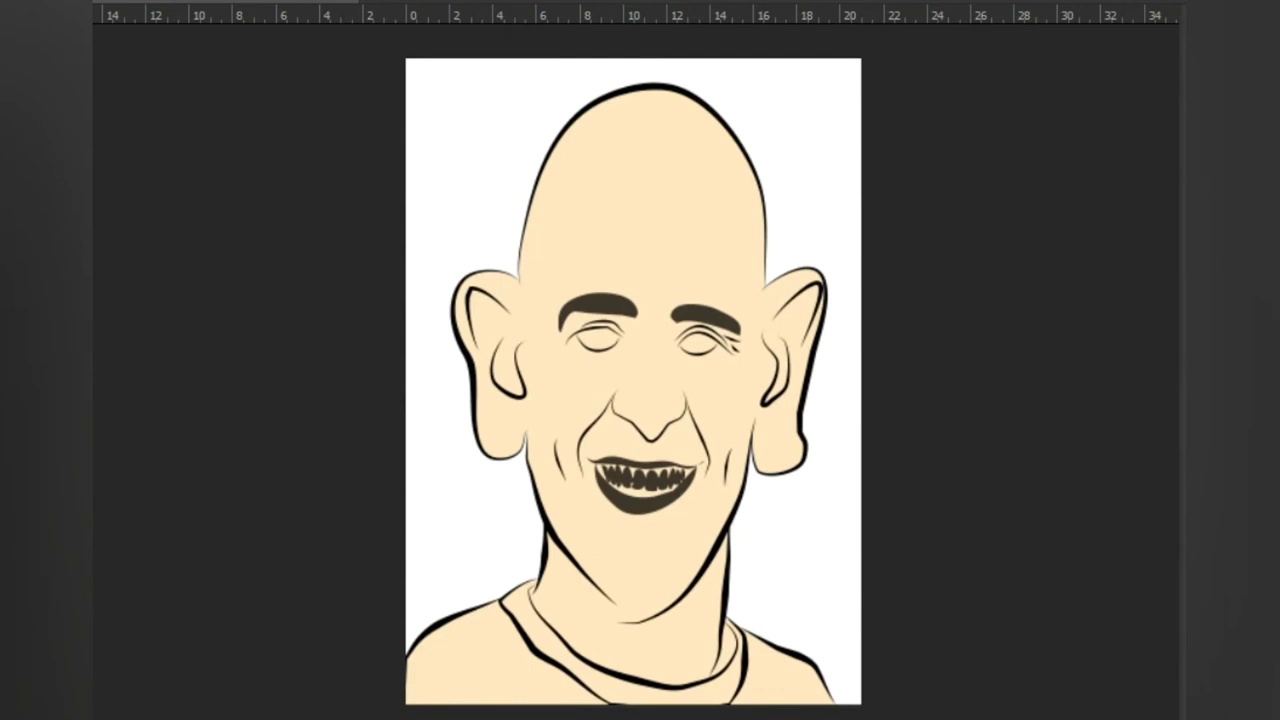
key(ctrl+z)
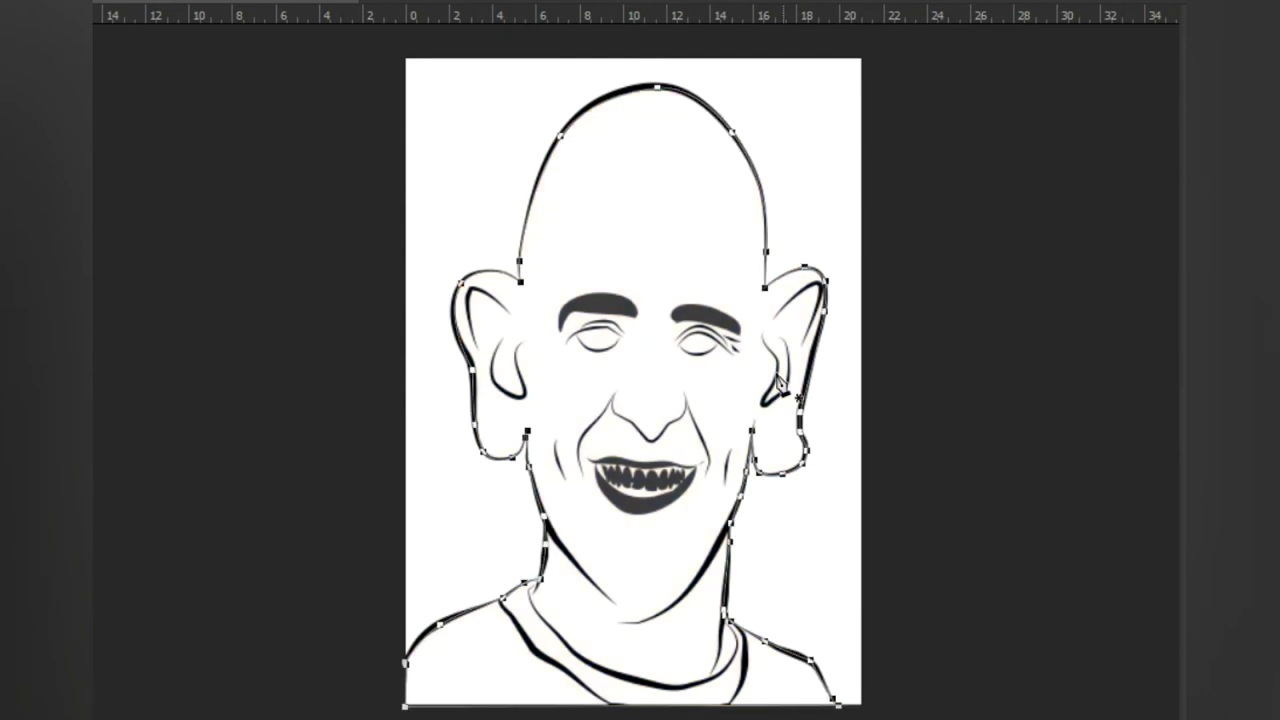
Step: Fill the closed silhouette path with a light orange-beige skin tone and dismiss the path
right_click(781, 383)
click(775, 323)
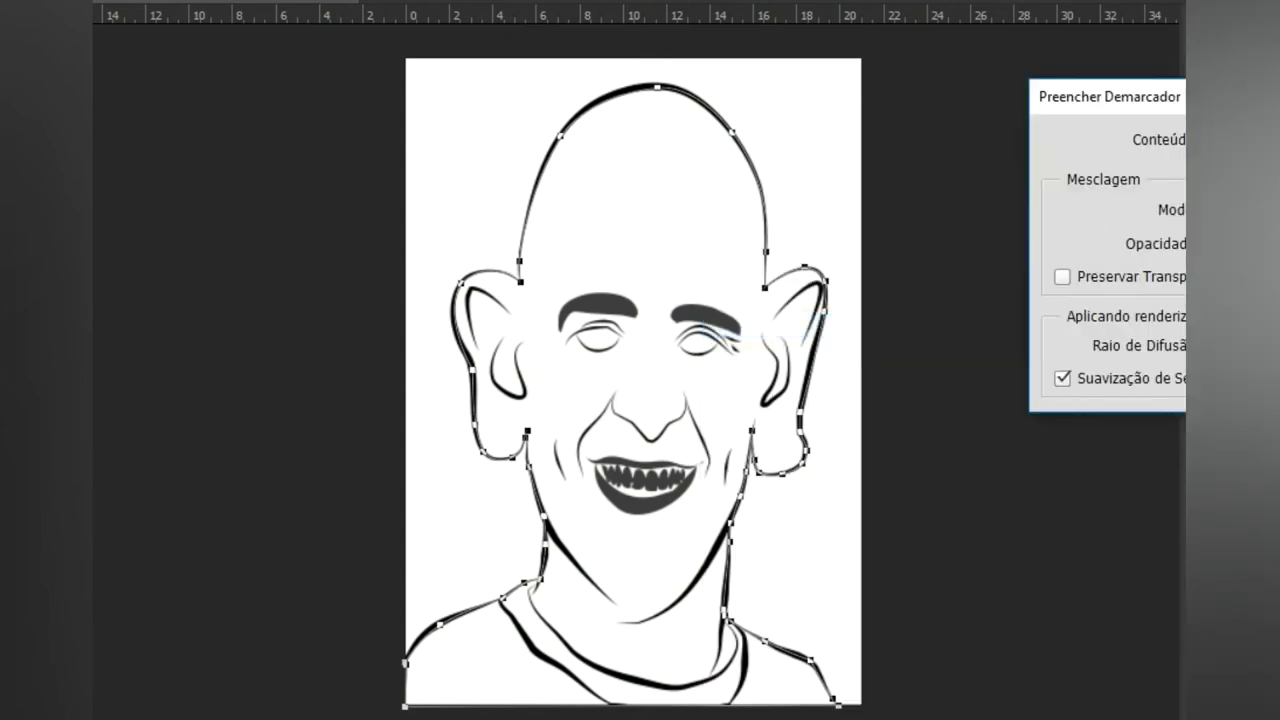
key(Return)
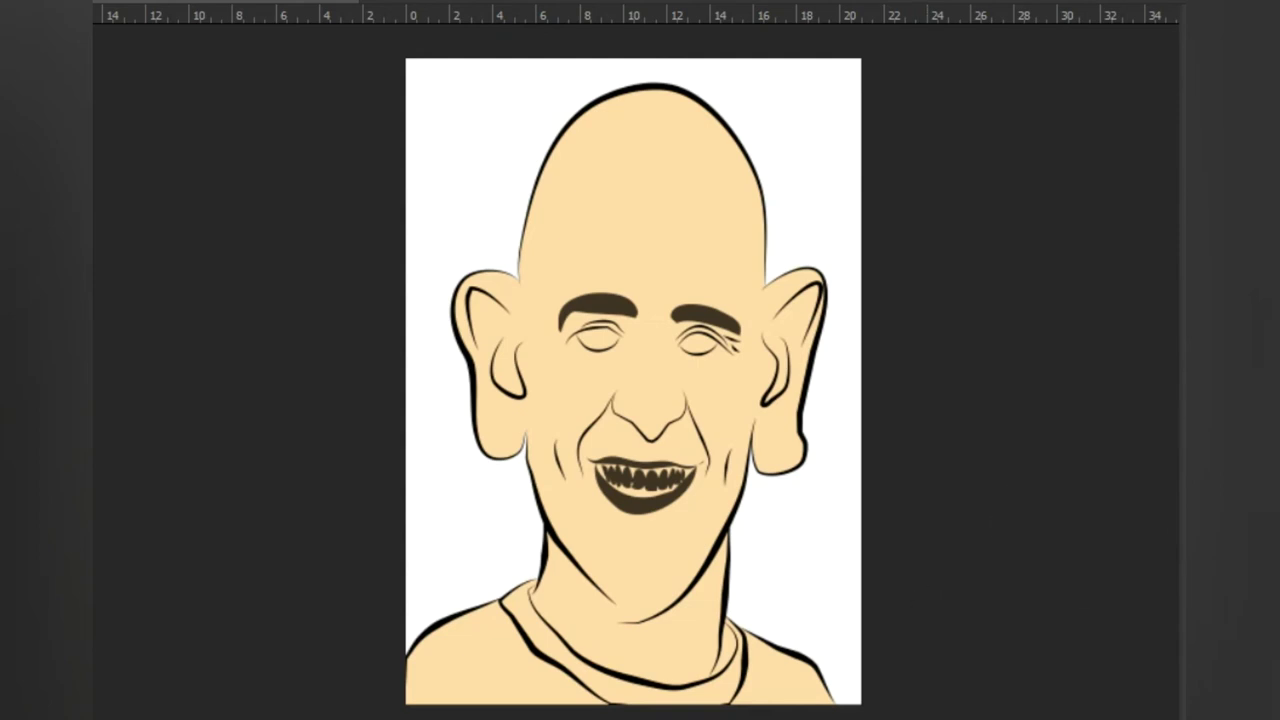
Step: Start a shirt path at the canvas's bottom edge, tracing the shoulder on the image's right and the neckline's lower curve
key(ctrl+plus)
key(ctrl+plus)
key(ctrl+plus)
drag(866, 496, 871, 304)
click(1052, 609)
click(1006, 529)
click(915, 482)
click(820, 427)
click(810, 410)
drag(779, 551, 800, 503)
click(520, 515)
drag(674, 538, 677, 567)
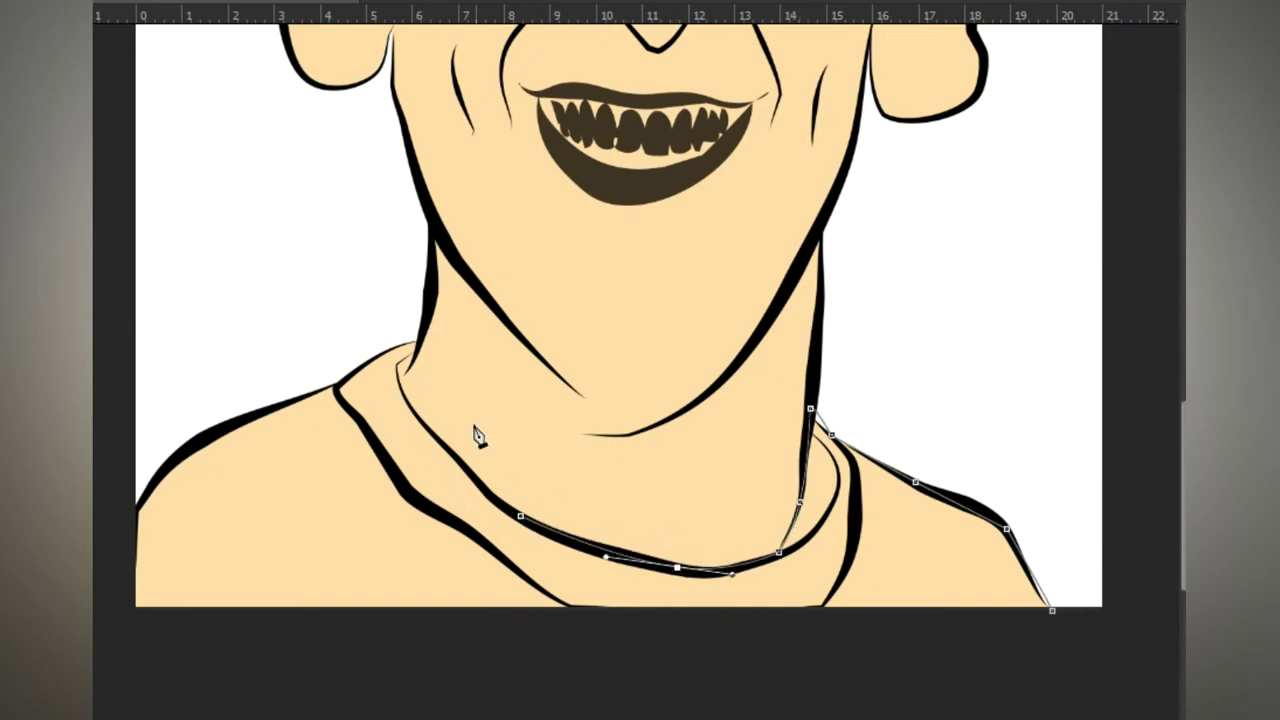
Step: Continue the shirt path up the neckline, around the collar's upper end and along the shoulder on the image's left
click(404, 401)
click(414, 350)
drag(409, 375, 369, 364)
click(422, 336)
click(337, 386)
click(131, 510)
drag(227, 453, 200, 439)
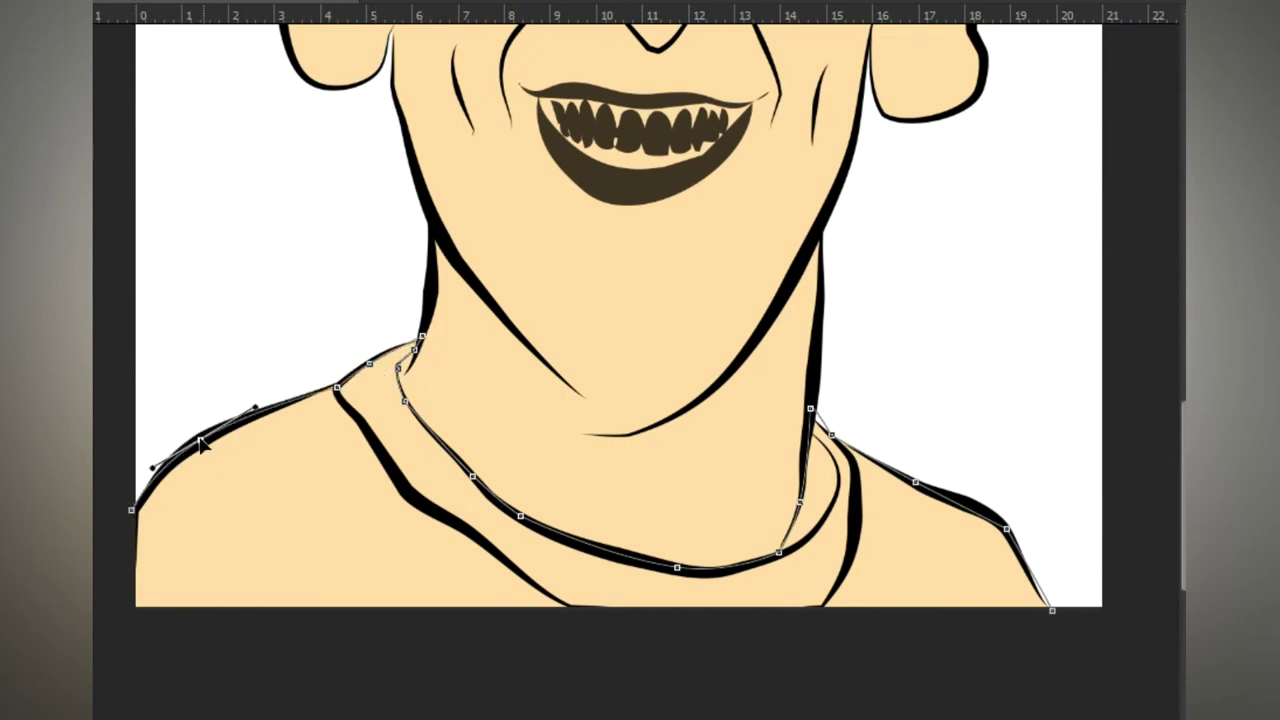
Step: Close the shirt path along the canvas's bottom edge, fill it with medium green and dismiss the path
click(132, 610)
click(1052, 610)
right_click(935, 563)
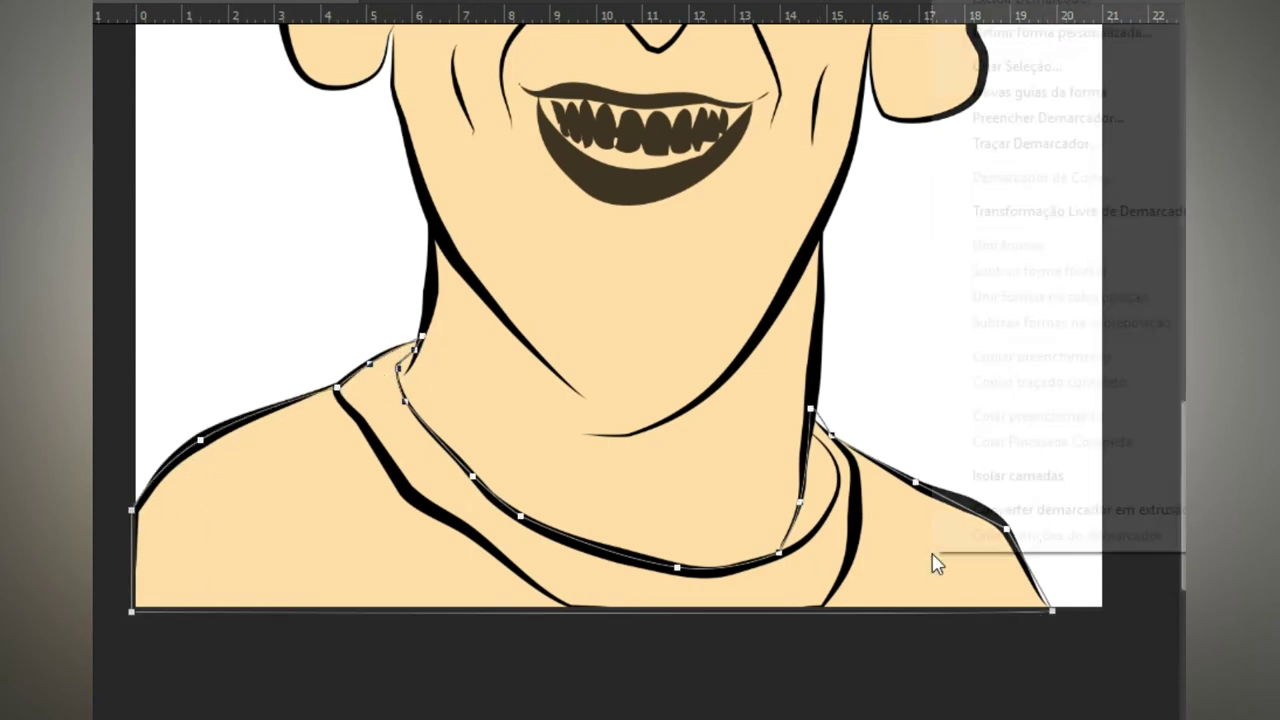
click(1055, 120)
click(1275, 306)
mouse_move(1157, 201)
mouse_down()
mouse_move(1135, 248)
mouse_move(1136, 236)
mouse_move(1155, 254)
mouse_up()
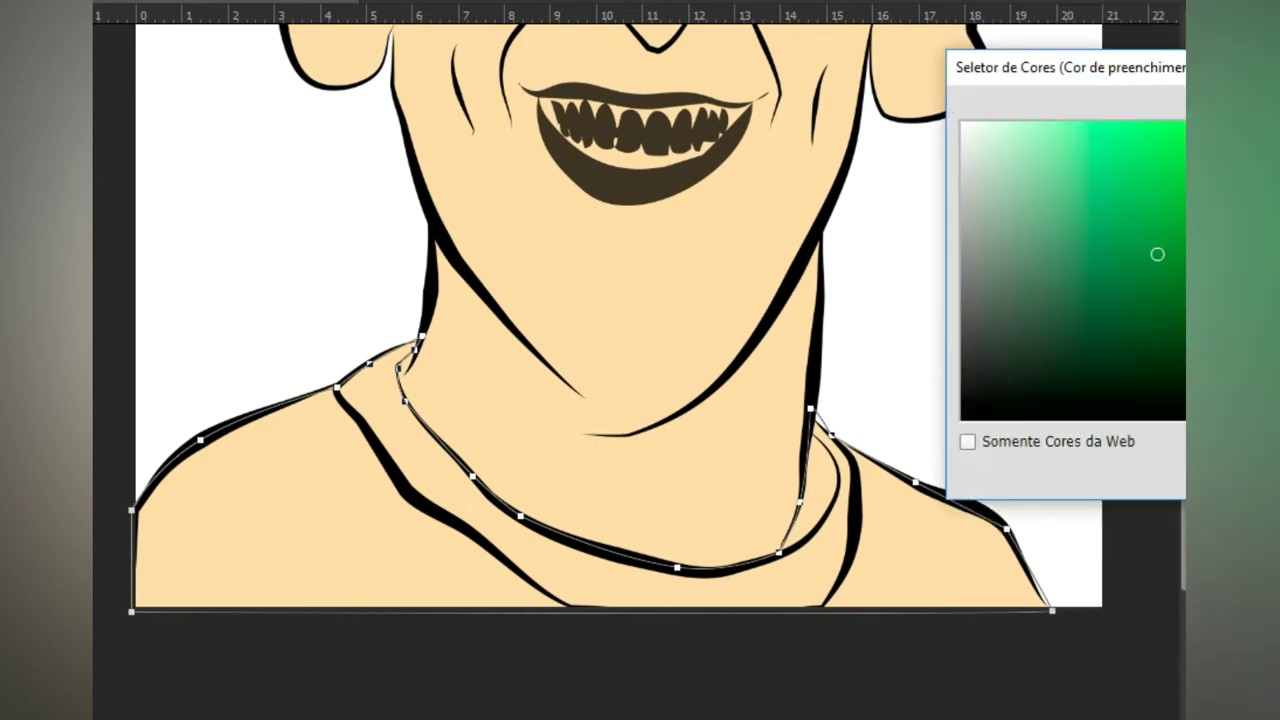
key(Return)
key(Return)
key(Return)
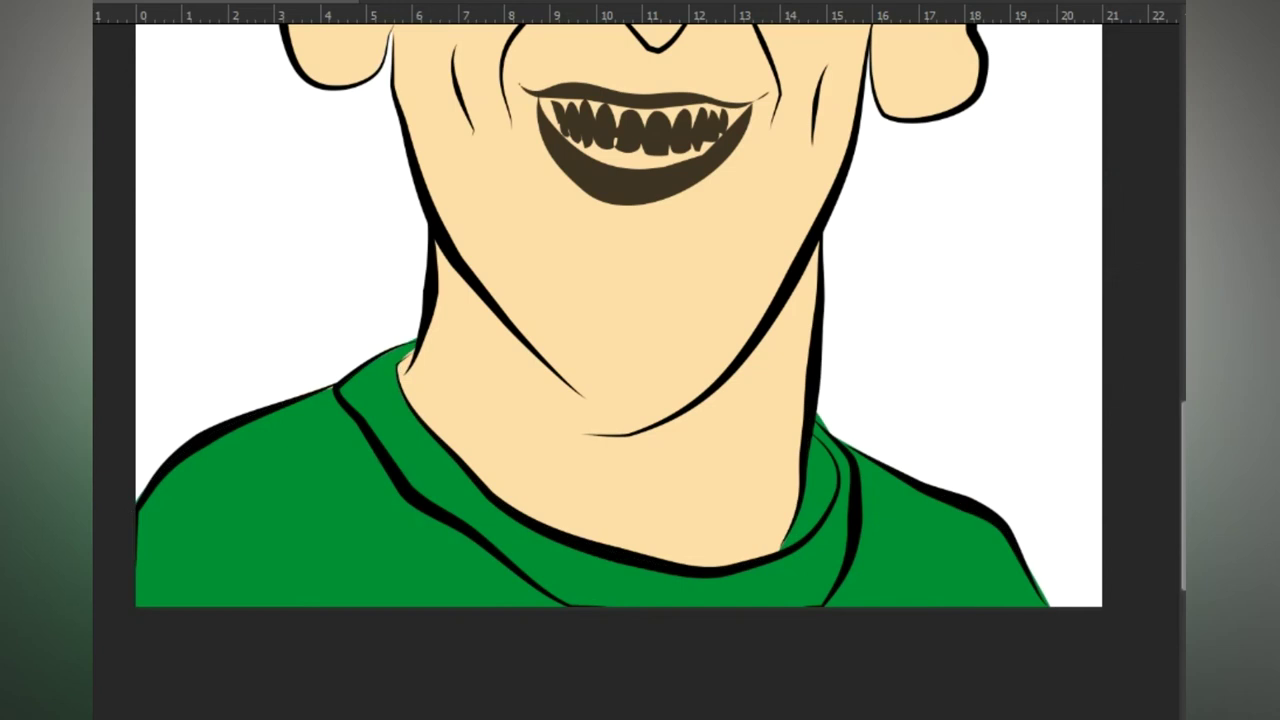
Step: Choose bright yellow as the foreground colour and paint the shirt's whole collar band with it
drag(888, 226, 834, 680)
drag(710, 375, 877, 277)
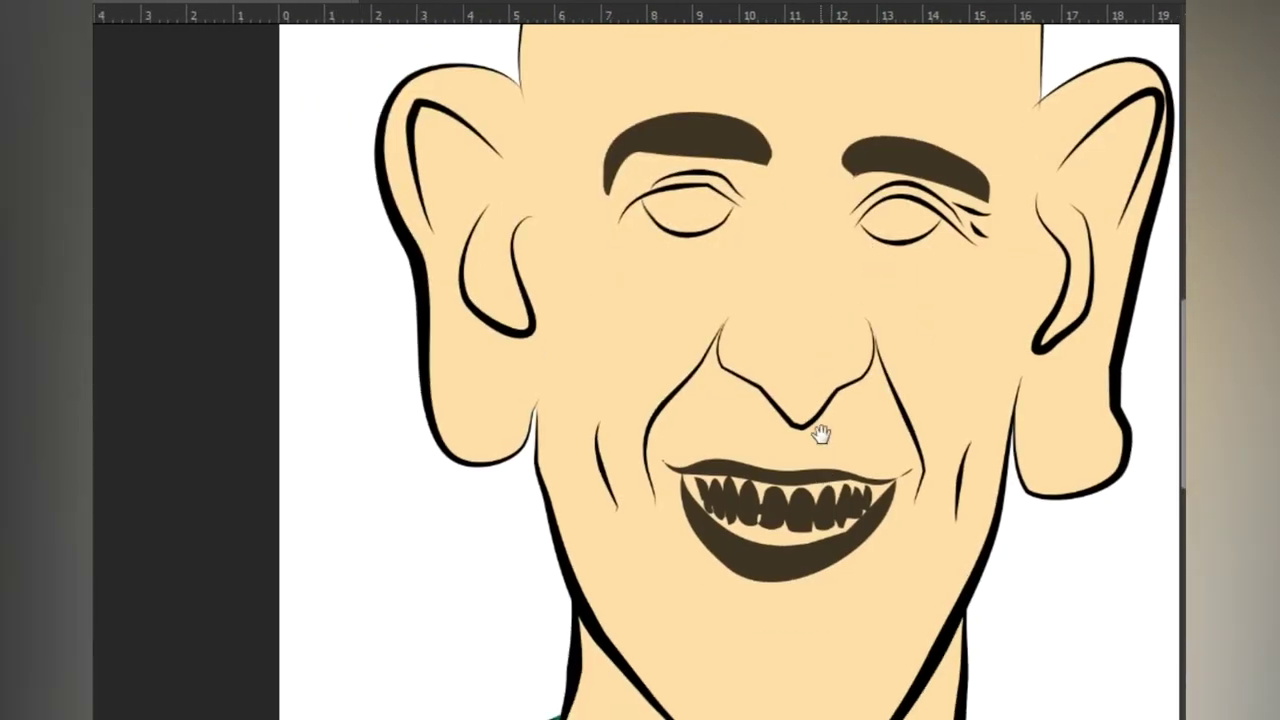
drag(820, 433, 774, 191)
scroll(817, 317, down, 2)
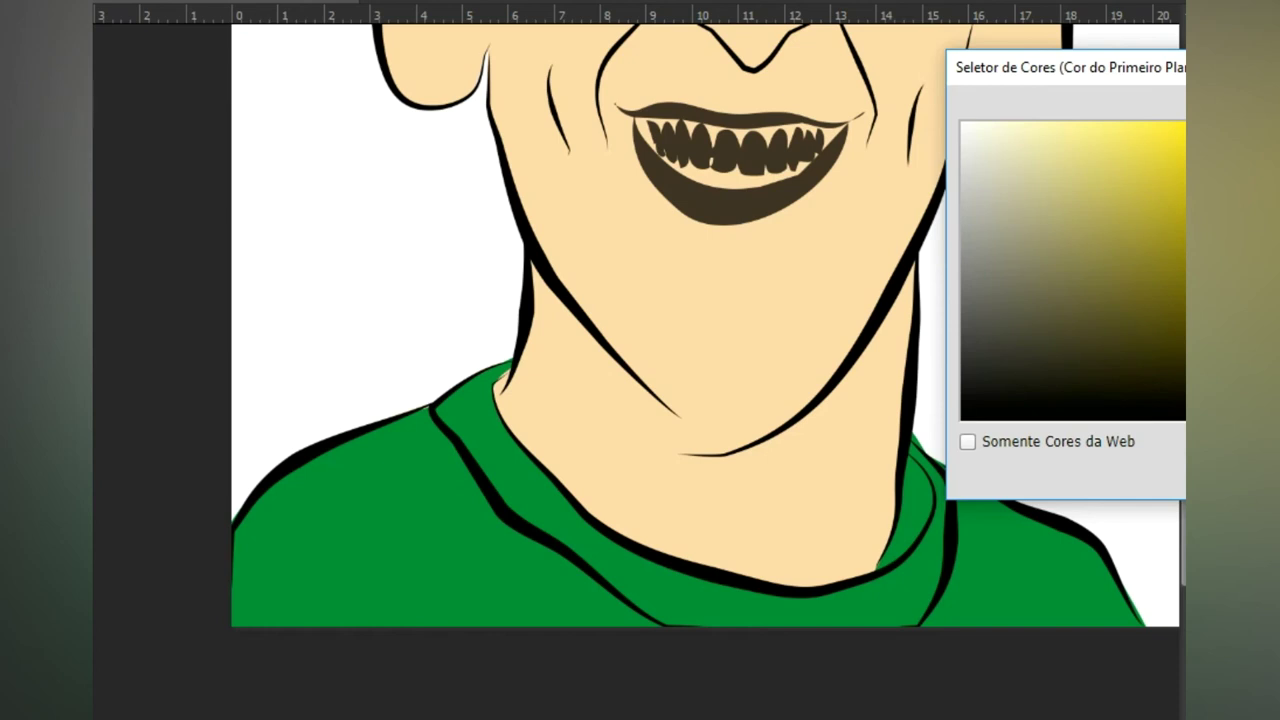
key(Return)
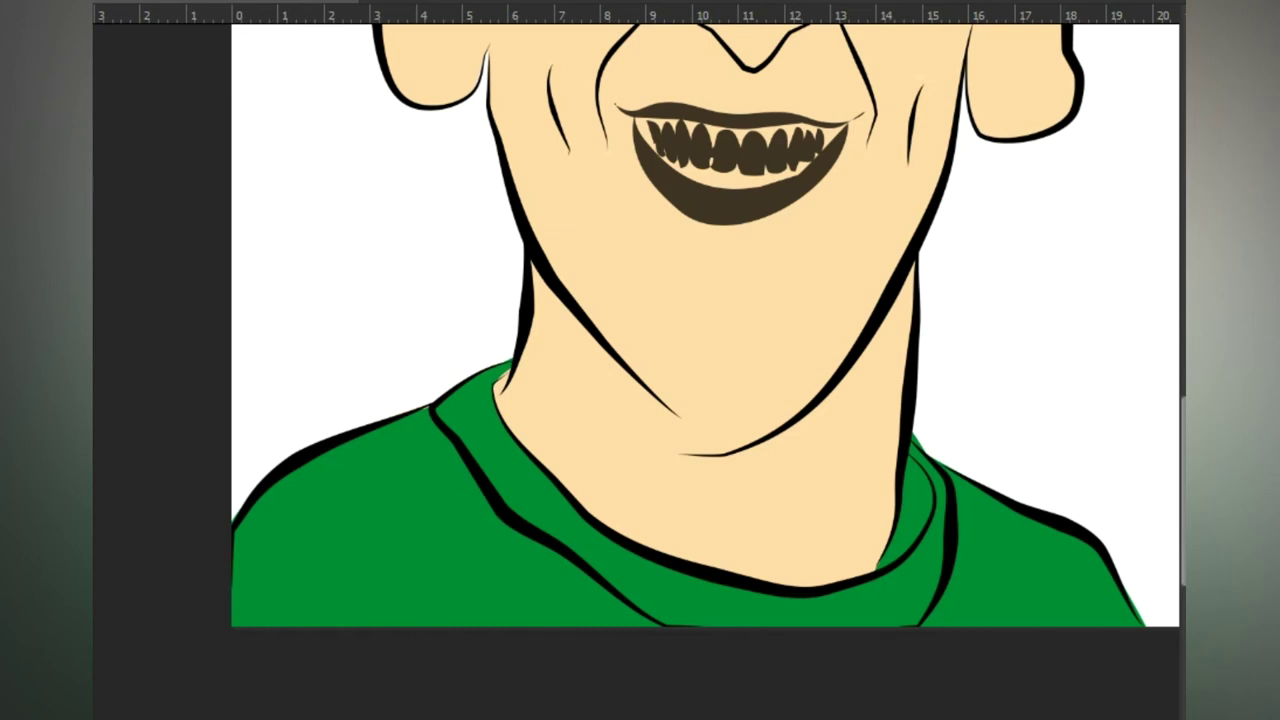
key(ctrl+plus)
key(ctrl+plus)
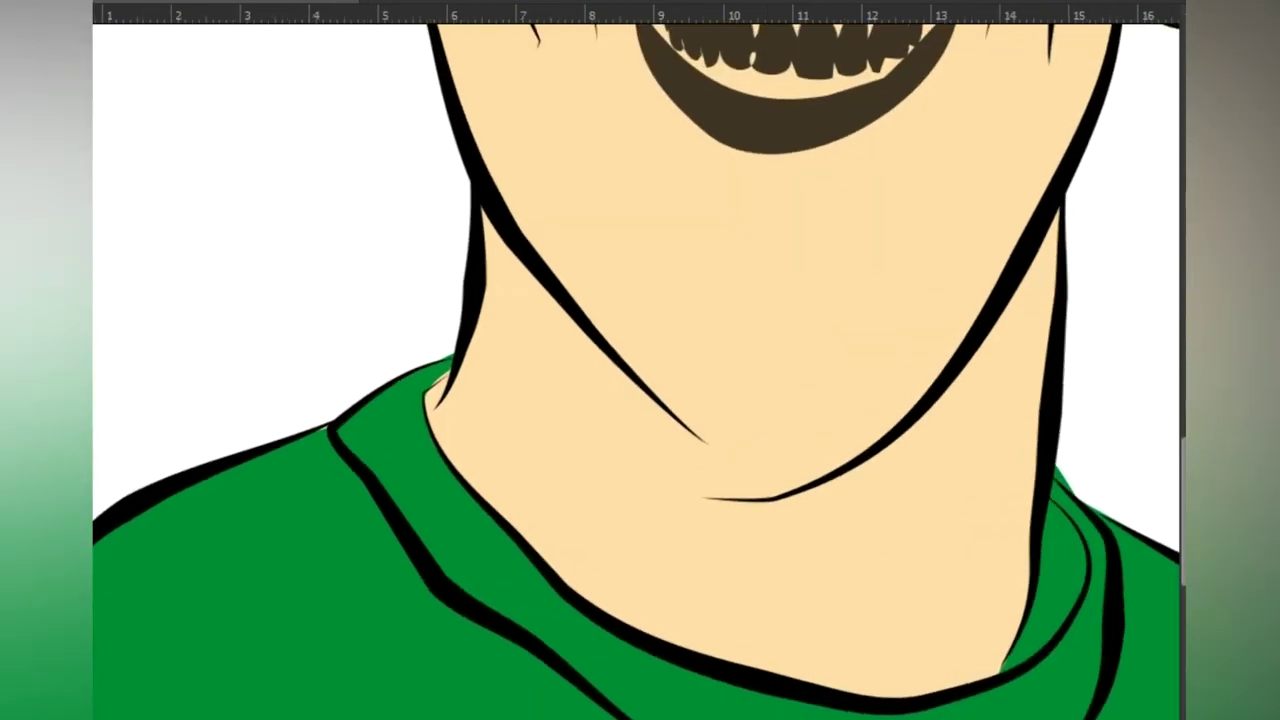
drag(373, 442, 406, 326)
mouse_move(325, 291)
mouse_down()
mouse_move(330, 199)
mouse_move(475, 289)
mouse_move(370, 279)
mouse_move(373, 338)
mouse_move(423, 420)
mouse_move(286, 334)
mouse_move(366, 449)
mouse_move(485, 476)
mouse_move(588, 626)
mouse_up()
drag(694, 651, 485, 416)
mouse_move(366, 328)
mouse_down()
mouse_move(424, 388)
mouse_move(396, 428)
mouse_move(494, 474)
mouse_move(617, 463)
mouse_move(997, 514)
mouse_move(862, 478)
mouse_move(749, 506)
mouse_up()
scroll(937, 266, up, 2)
scroll(937, 266, right, 2)
mouse_move(937, 266)
mouse_down()
mouse_move(977, 381)
mouse_move(964, 454)
mouse_move(886, 536)
mouse_move(963, 481)
mouse_move(925, 606)
mouse_move(950, 492)
mouse_move(949, 364)
mouse_move(922, 344)
mouse_move(864, 519)
mouse_move(941, 408)
mouse_move(901, 482)
mouse_up()
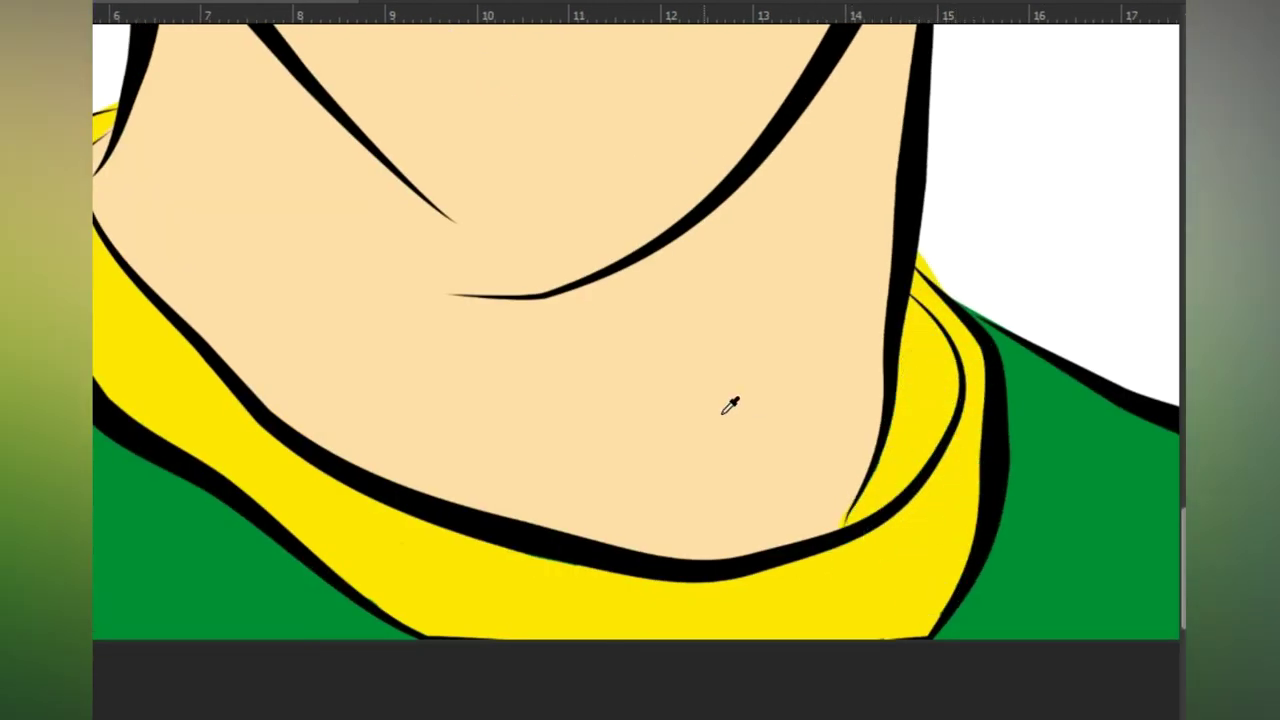
Step: Choose a darker tan and recolour the ear and jaw lines on the image's left, the nose and the cheek lines
key(ctrl+minus)
key(ctrl+minus)
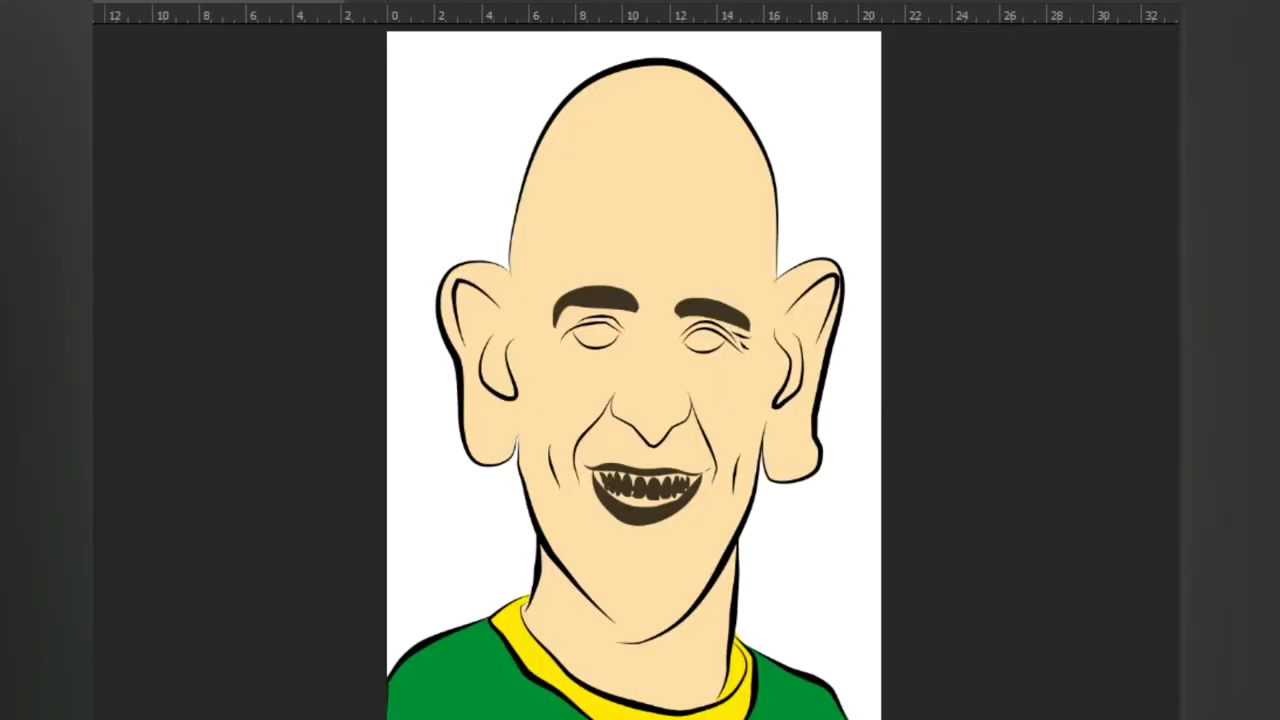
drag(1070, 138, 1120, 166)
key(Return)
key(ctrl+plus)
key(ctrl+plus)
mouse_move(596, 406)
mouse_down()
mouse_move(522, 581)
mouse_move(695, 482)
mouse_move(793, 532)
mouse_up()
drag(469, 505, 488, 592)
drag(431, 342, 520, 369)
mouse_move(486, 330)
mouse_down()
mouse_move(460, 443)
mouse_move(447, 317)
mouse_up()
mouse_move(460, 265)
mouse_down()
mouse_move(386, 303)
mouse_move(386, 171)
mouse_move(371, 457)
mouse_move(466, 554)
mouse_move(495, 530)
mouse_up()
mouse_move(559, 600)
mouse_down()
mouse_move(541, 580)
mouse_move(512, 373)
mouse_up()
mouse_move(463, 360)
mouse_down()
mouse_move(531, 537)
mouse_move(636, 652)
mouse_up()
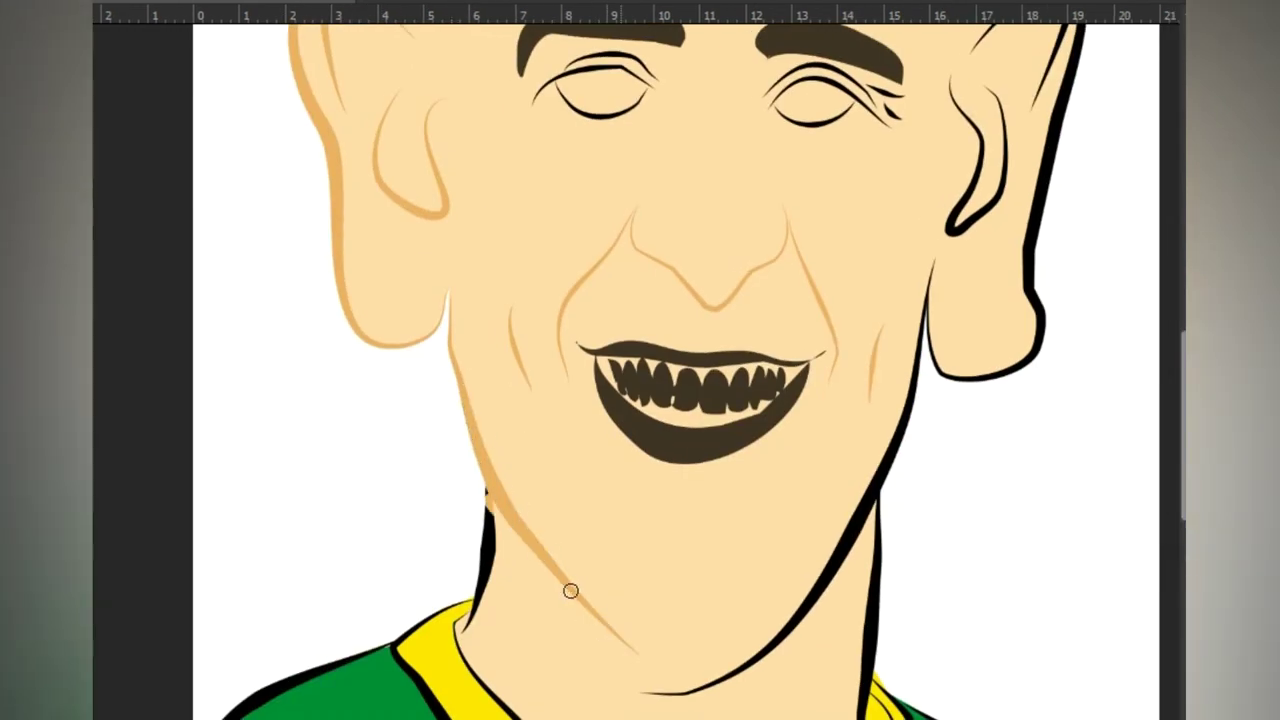
Step: Recolour the neck line on the image's left and the chin, jaw and ear lines on the image's right in darker tan
drag(489, 500, 471, 628)
mouse_move(690, 688)
mouse_down()
mouse_move(794, 603)
mouse_move(904, 441)
mouse_move(927, 327)
mouse_move(1001, 362)
mouse_move(1045, 300)
mouse_up()
drag(925, 527, 974, 277)
drag(917, 422, 926, 270)
drag(930, 270, 684, 648)
Step: Recolour the remaining head outline, neck lines and eyelid creases in the same darker tan, leaving the eye outlines black
mouse_move(757, 210)
mouse_down()
mouse_move(766, 352)
mouse_move(796, 228)
mouse_up()
mouse_move(834, 380)
mouse_down()
mouse_move(848, 318)
mouse_move(840, 66)
mouse_move(757, 110)
mouse_up()
mouse_move(808, 142)
mouse_down()
mouse_move(854, 203)
mouse_move(780, 175)
mouse_up()
drag(781, 140, 731, 540)
mouse_move(708, 498)
mouse_down()
mouse_move(690, 274)
mouse_move(577, 83)
mouse_move(337, 114)
mouse_move(187, 475)
mouse_up()
mouse_move(386, 610)
mouse_down()
mouse_move(632, 310)
mouse_move(660, 140)
mouse_move(738, 246)
mouse_up()
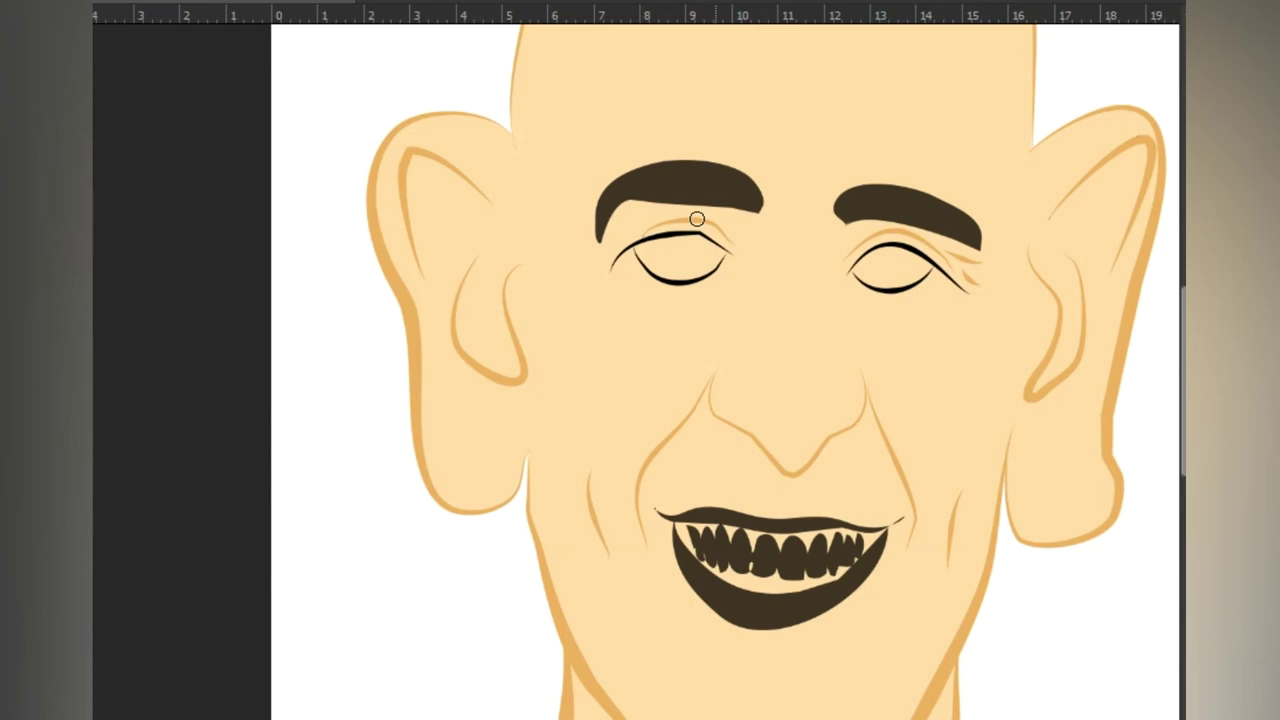
Step: Paint the dark teeth shapes in a creamy off-white
key(ctrl+plus)
key(ctrl+plus)
drag(1043, 331, 893, 55)
mouse_move(762, 484)
mouse_down()
mouse_move(786, 449)
mouse_move(740, 483)
mouse_move(869, 491)
mouse_move(857, 434)
mouse_move(920, 451)
mouse_move(903, 477)
mouse_move(920, 423)
mouse_move(906, 457)
mouse_move(697, 417)
mouse_move(633, 420)
mouse_move(635, 468)
mouse_move(617, 435)
mouse_up()
drag(943, 397, 893, 343)
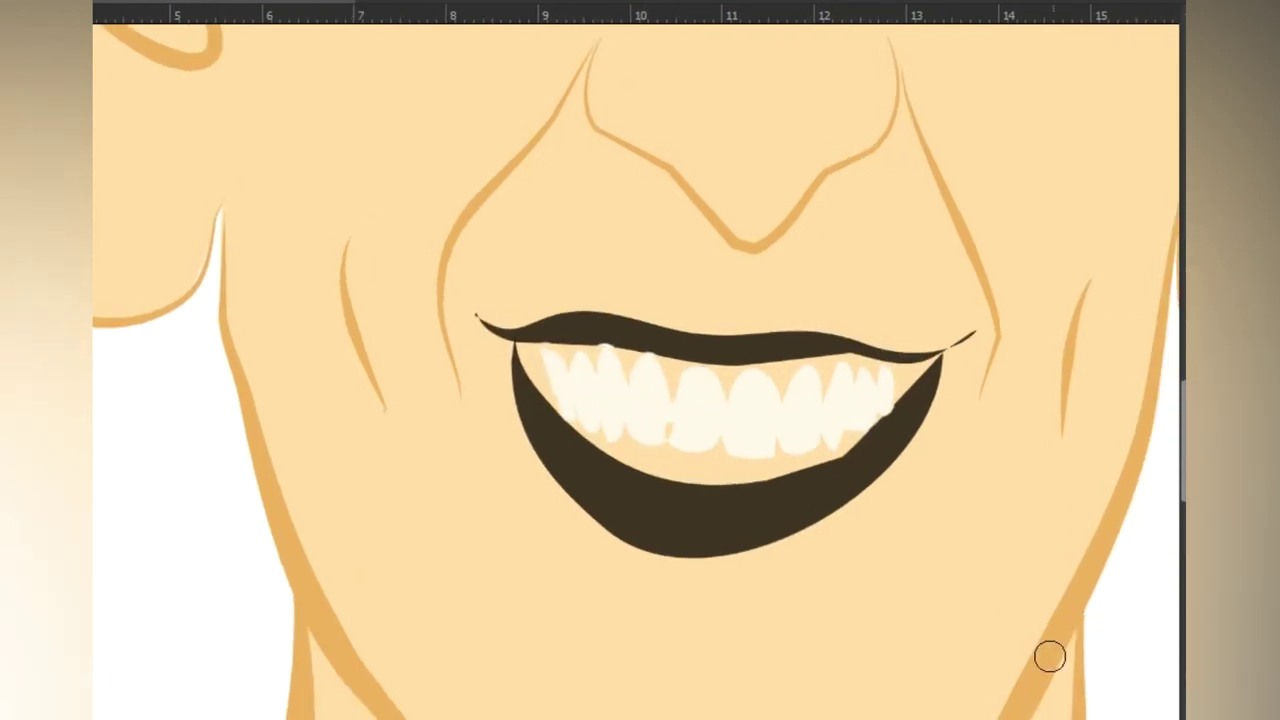
Step: Recolour the upper and lower lips in an orange-brown tone
key(Return)
mouse_move(970, 336)
mouse_down()
mouse_move(710, 343)
mouse_move(557, 329)
mouse_move(808, 346)
mouse_up()
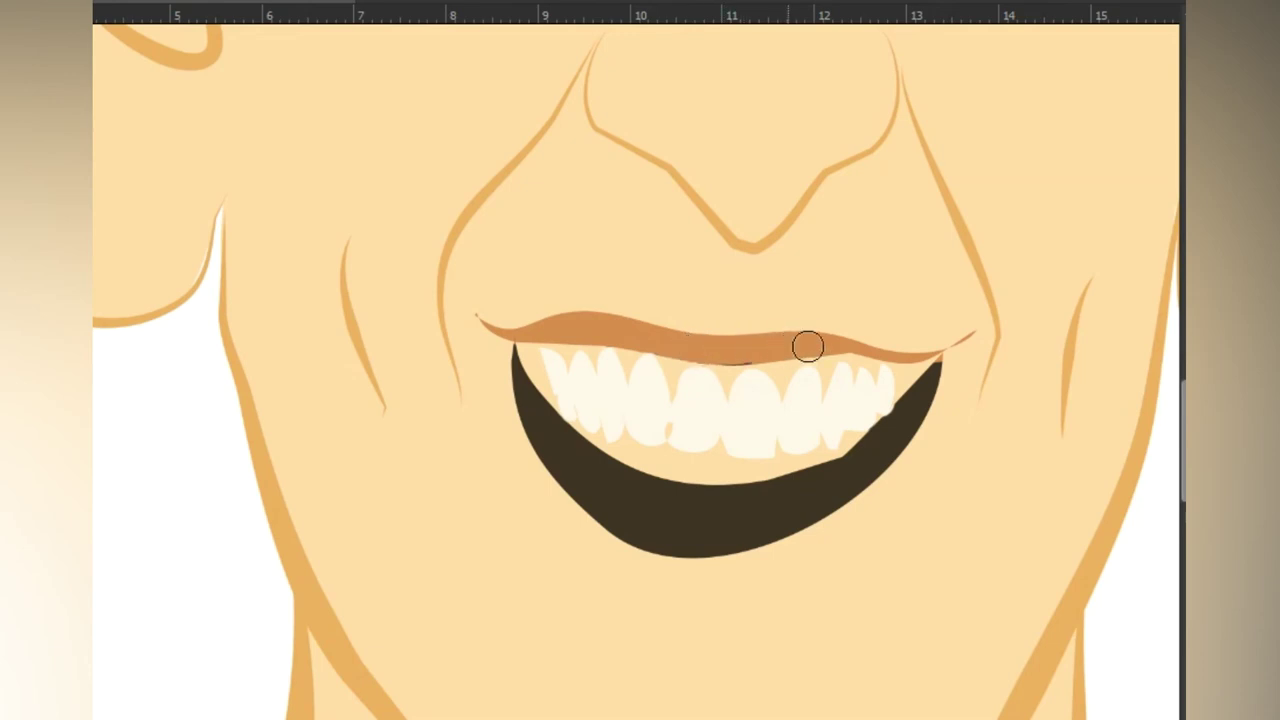
mouse_move(935, 370)
mouse_down()
mouse_move(831, 474)
mouse_move(680, 537)
mouse_move(543, 423)
mouse_move(577, 503)
mouse_up()
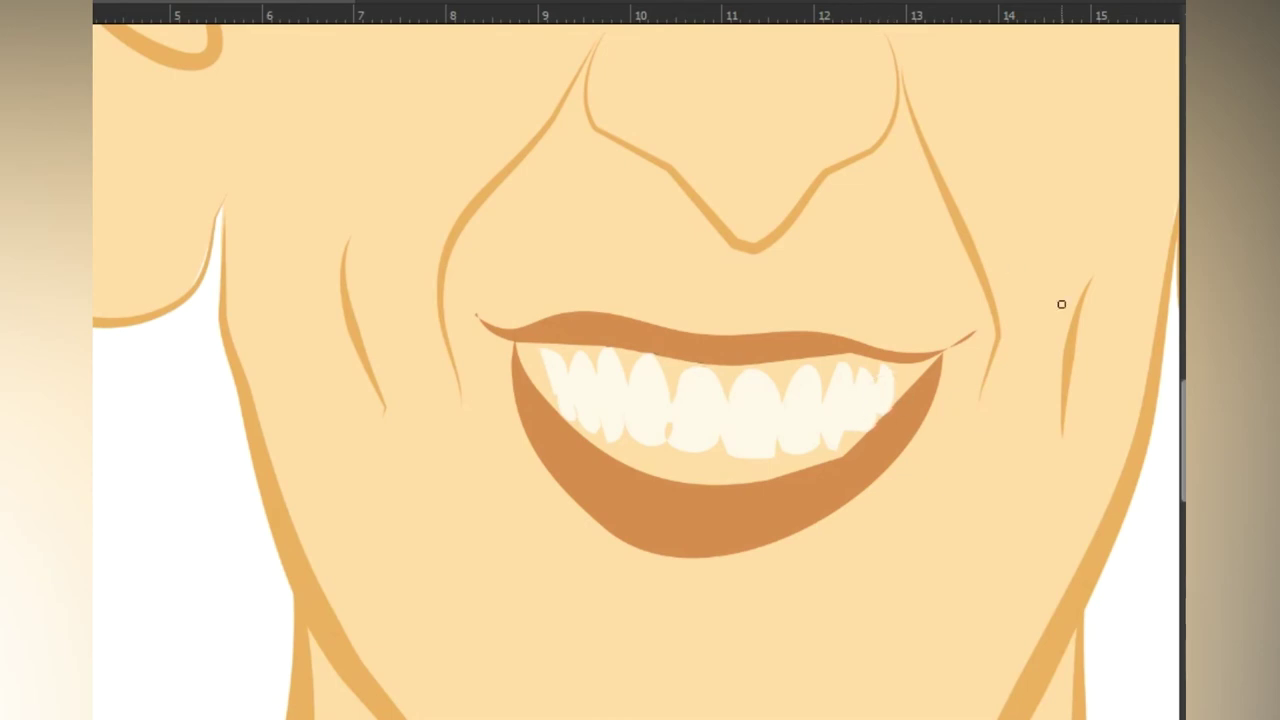
Step: Choose a light red foreground colour and try a stroke across the upper teeth
click(1225, 120)
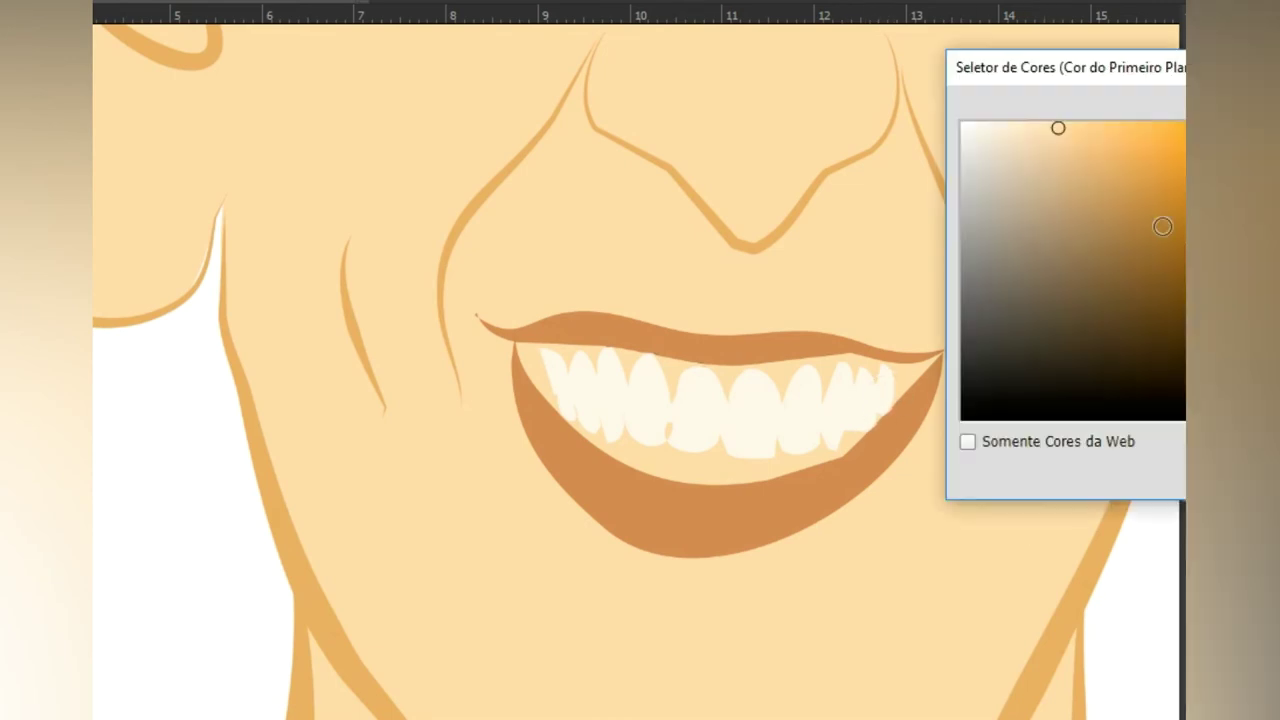
mouse_move(1275, 389)
mouse_down()
mouse_move(1275, 164)
mouse_move(1275, 407)
mouse_up()
click(1125, 124)
click(1275, 418)
key(Return)
drag(884, 362, 748, 372)
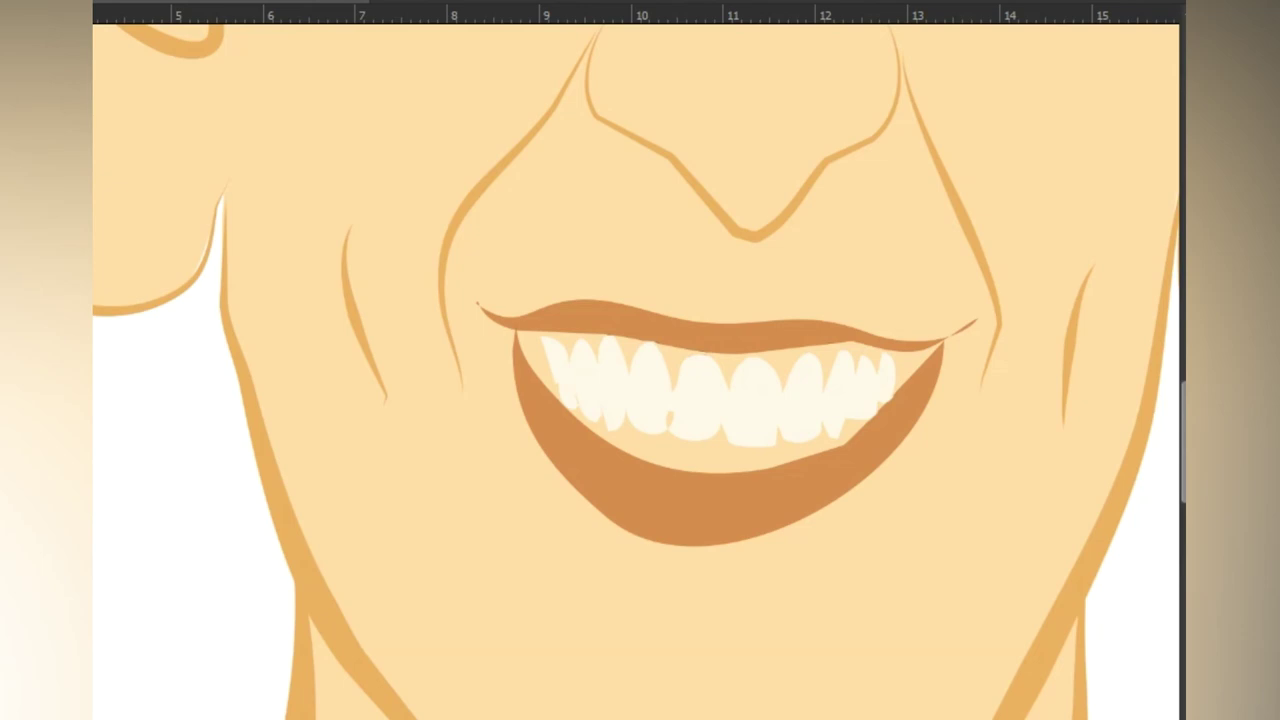
Step: Draw a path around the gum area, from the upper lip down to the middle of the teeth
click(808, 389)
click(561, 371)
click(541, 316)
click(697, 340)
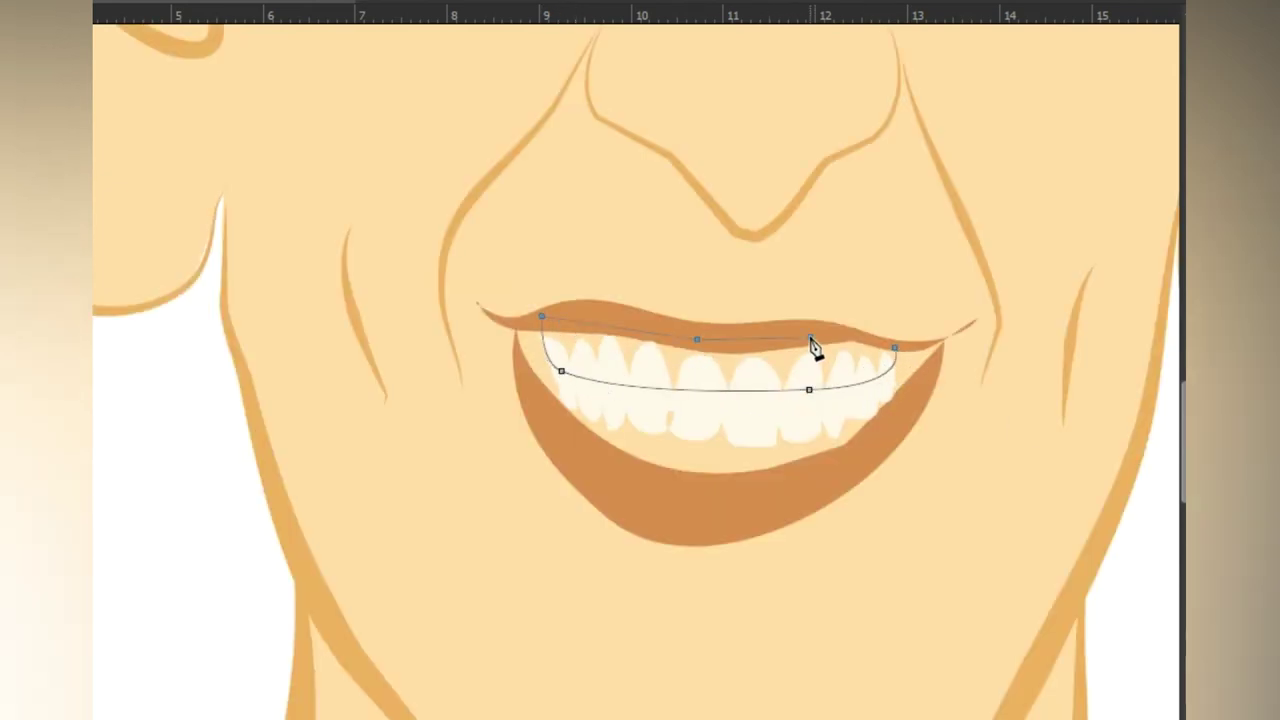
Step: Try filling the gum path with light red, then undo the fill
right_click(745, 361)
click(943, 330)
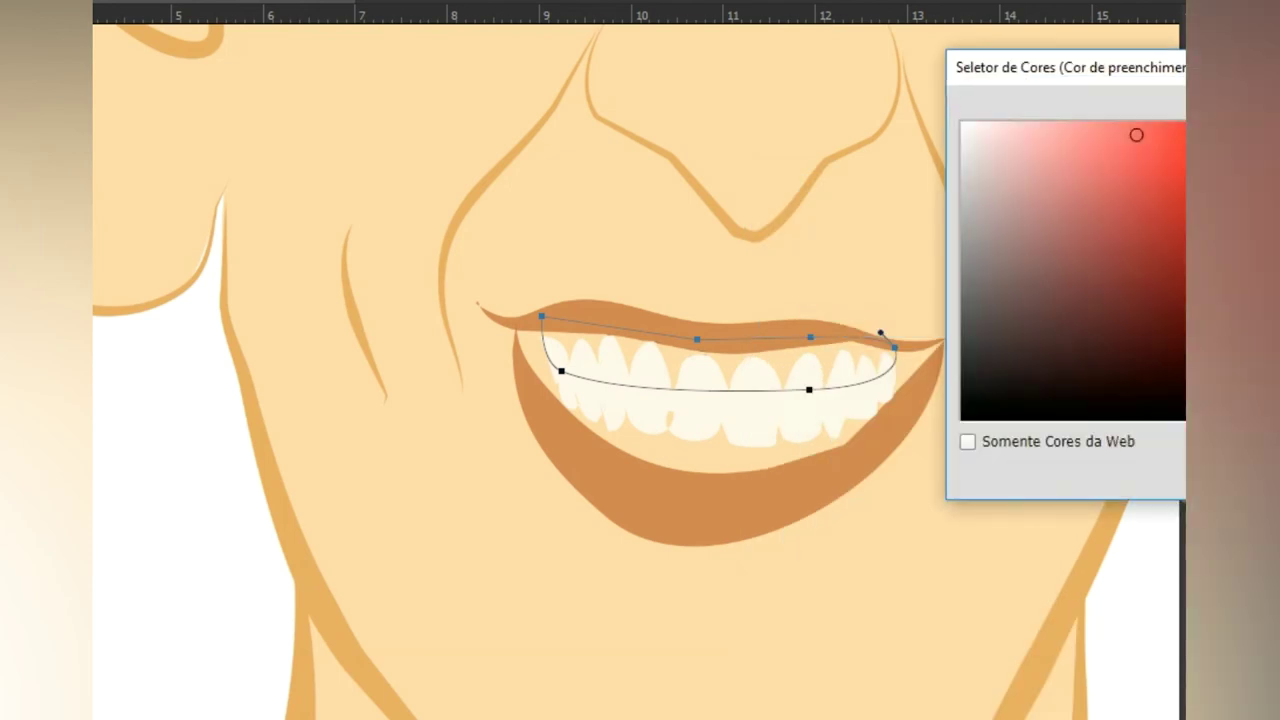
key(Return)
key(Return)
key(ctrl+z)
Step: Fill the gum path with light red and dismiss the path
right_click(808, 372)
click(1040, 322)
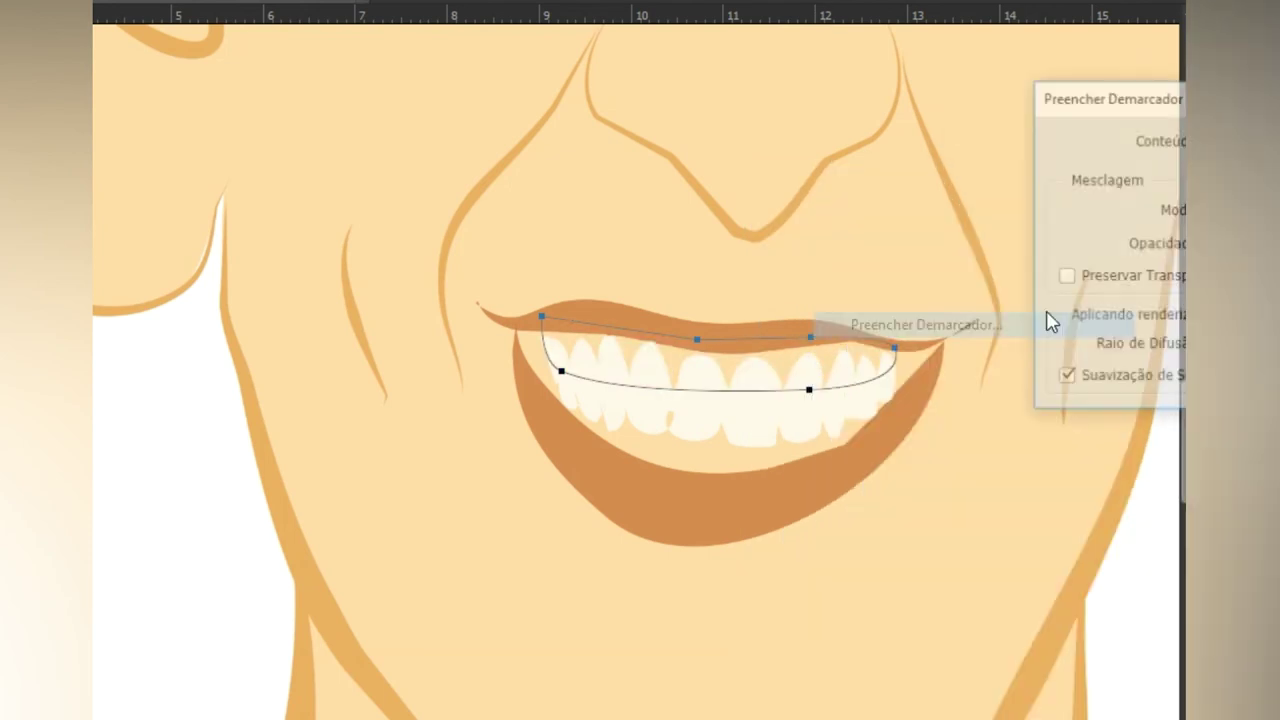
key(Return)
key(Return)
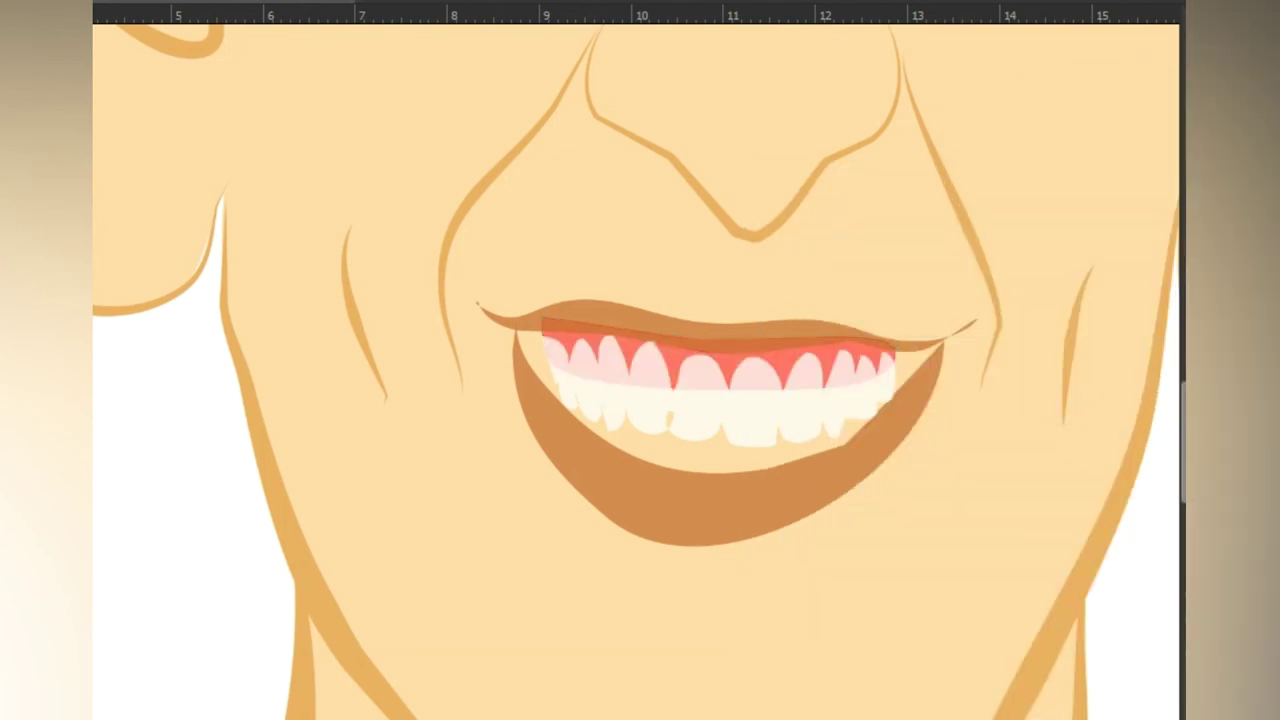
Step: Draw a closed path around the whole mouth and try turning it into a selection
click(975, 400)
click(988, 298)
click(574, 268)
click(470, 279)
click(483, 364)
click(600, 552)
drag(830, 540, 871, 529)
click(975, 400)
right_click(714, 166)
click(771, 274)
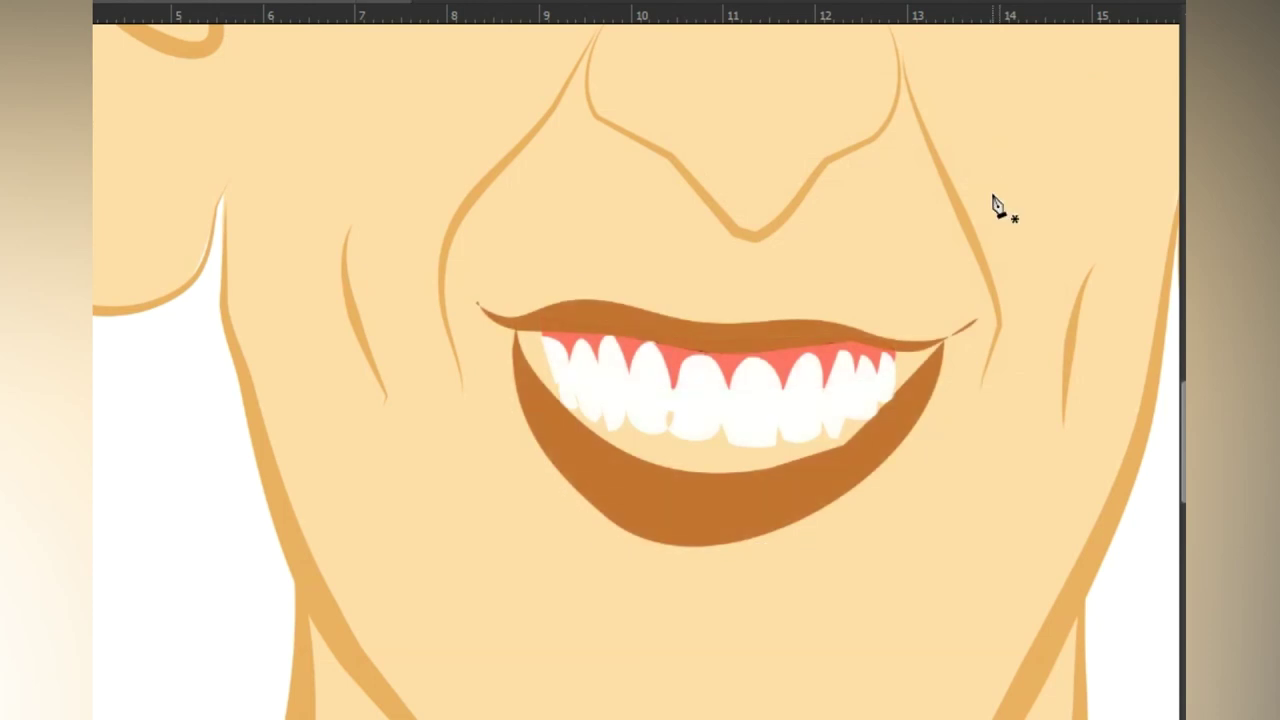
Step: Undo the latest mouth edits back to the translucent red gum fill
key(ctrl+alt+z)
key(ctrl+alt+z)
key(ctrl+alt+z)
key(ctrl+alt+z)
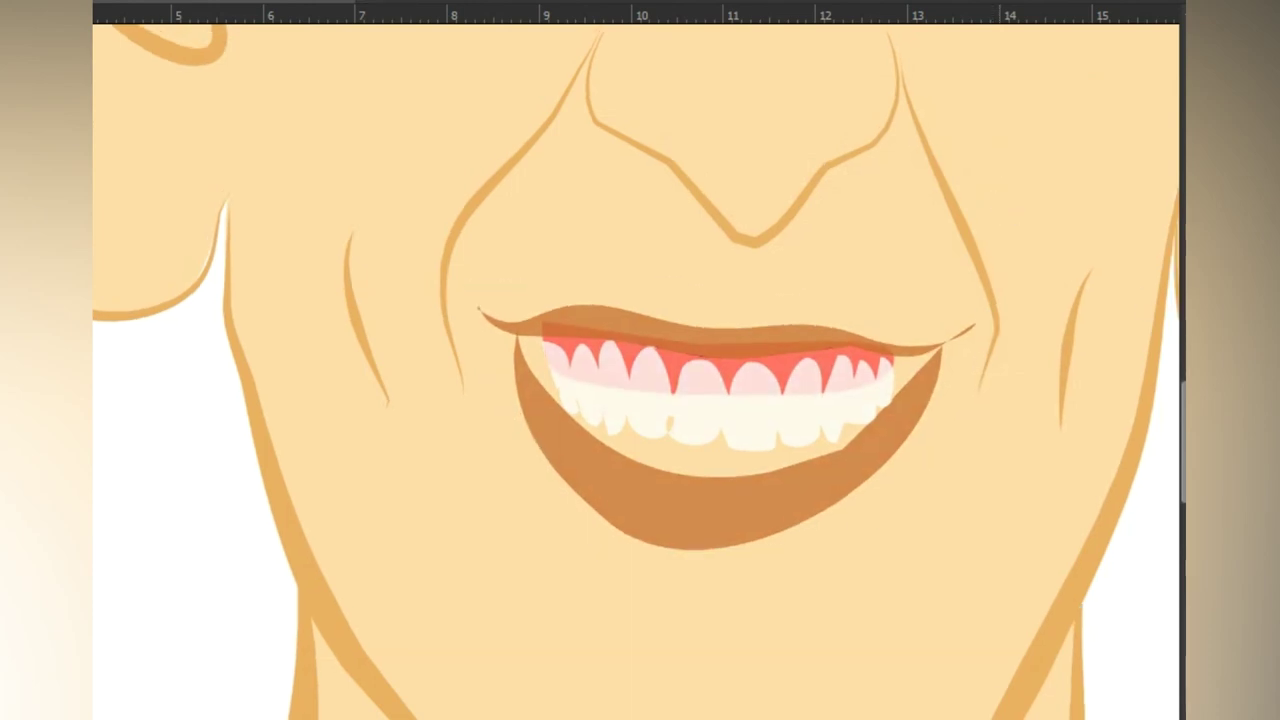
Step: Choose a dark green and recolour the shirt's black shoulder outlines on both sides with it
key(ctrl+0)
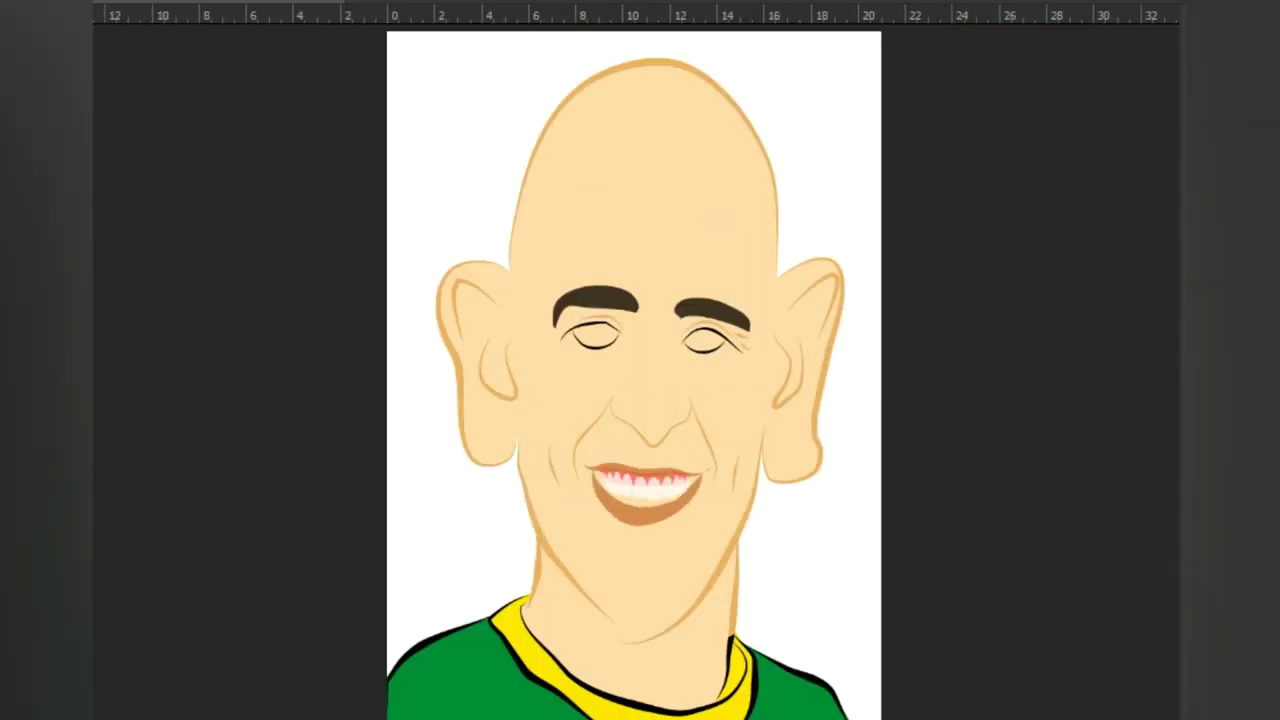
key(ctrl+plus)
scroll(986, 520, up, 1)
scroll(986, 515, down, 8)
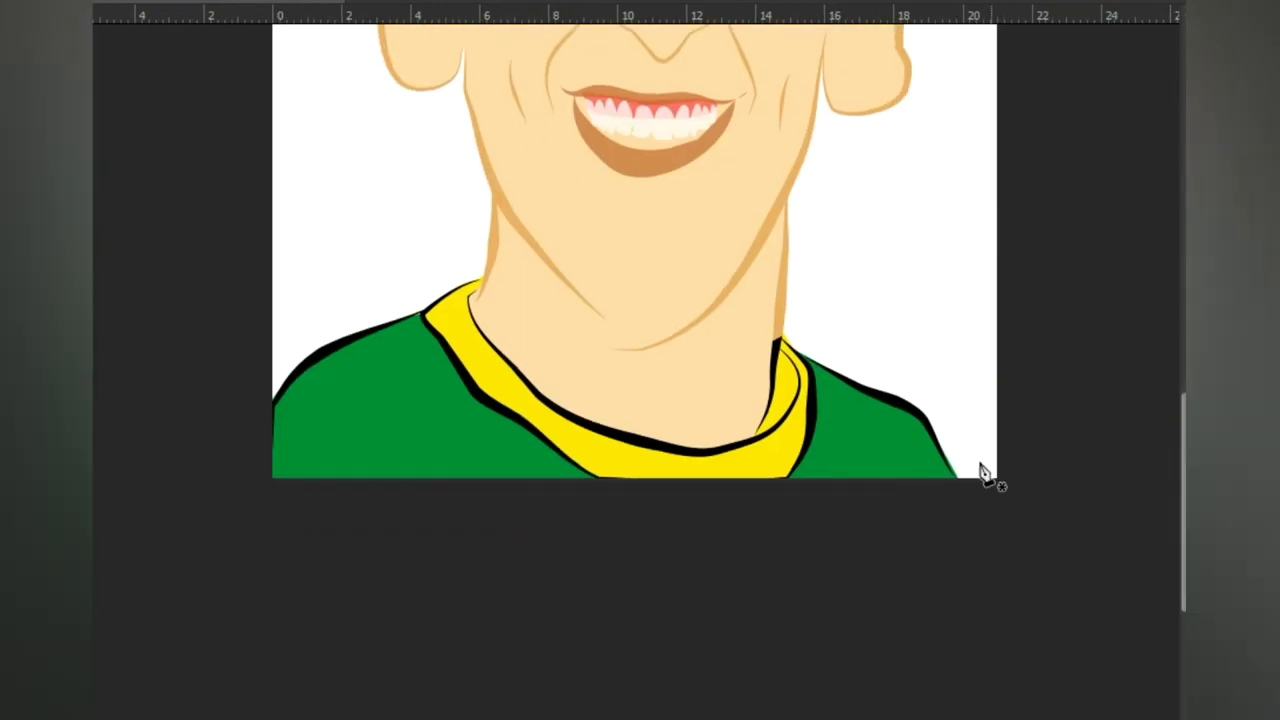
click(895, 455)
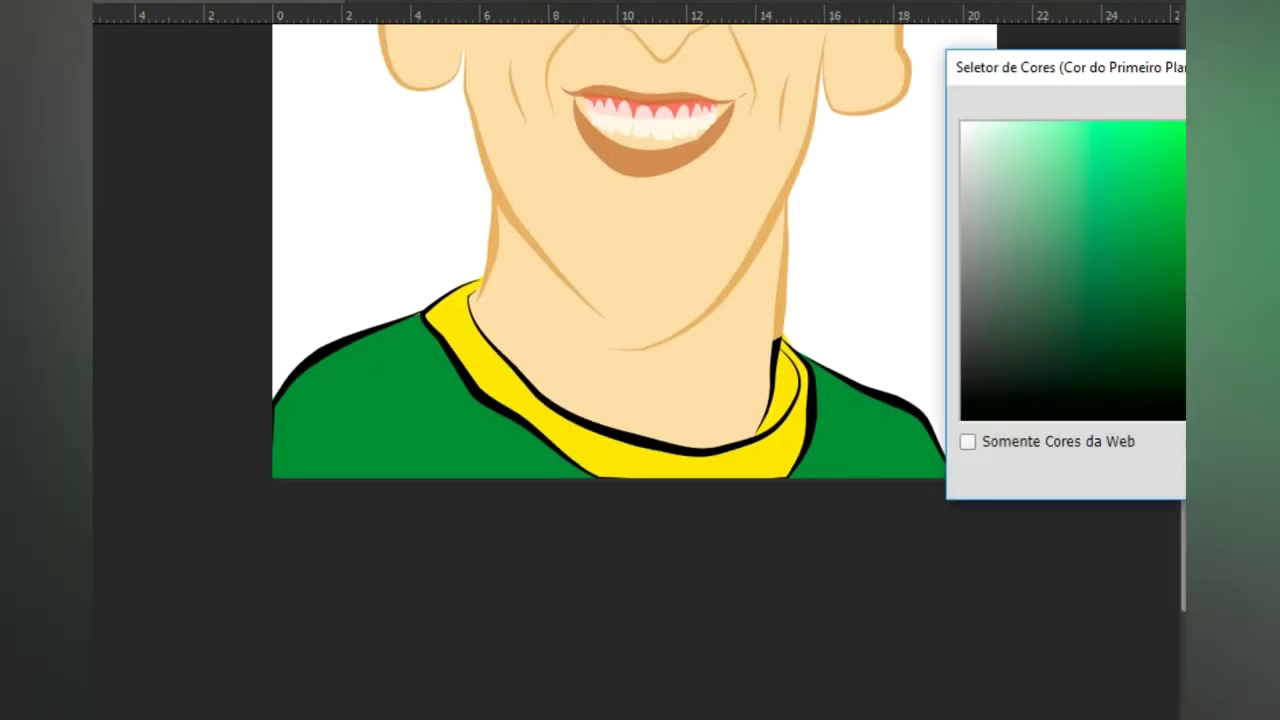
key(Return)
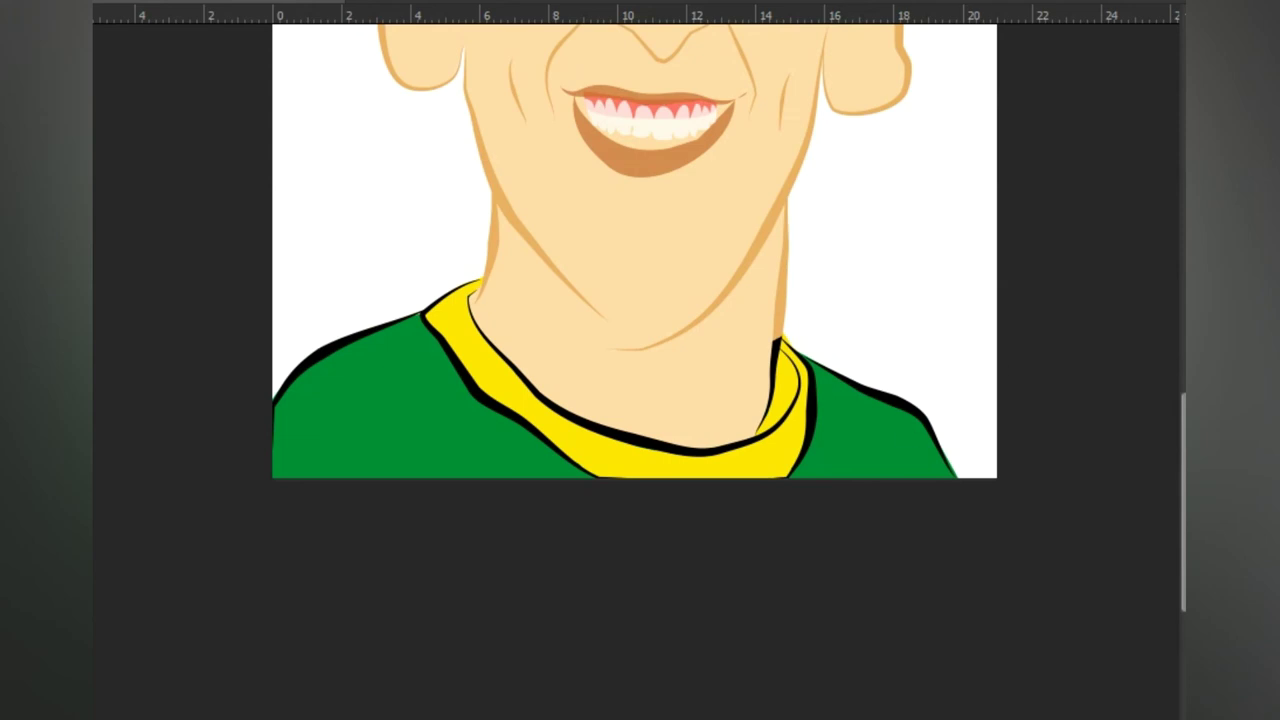
drag(954, 470, 882, 398)
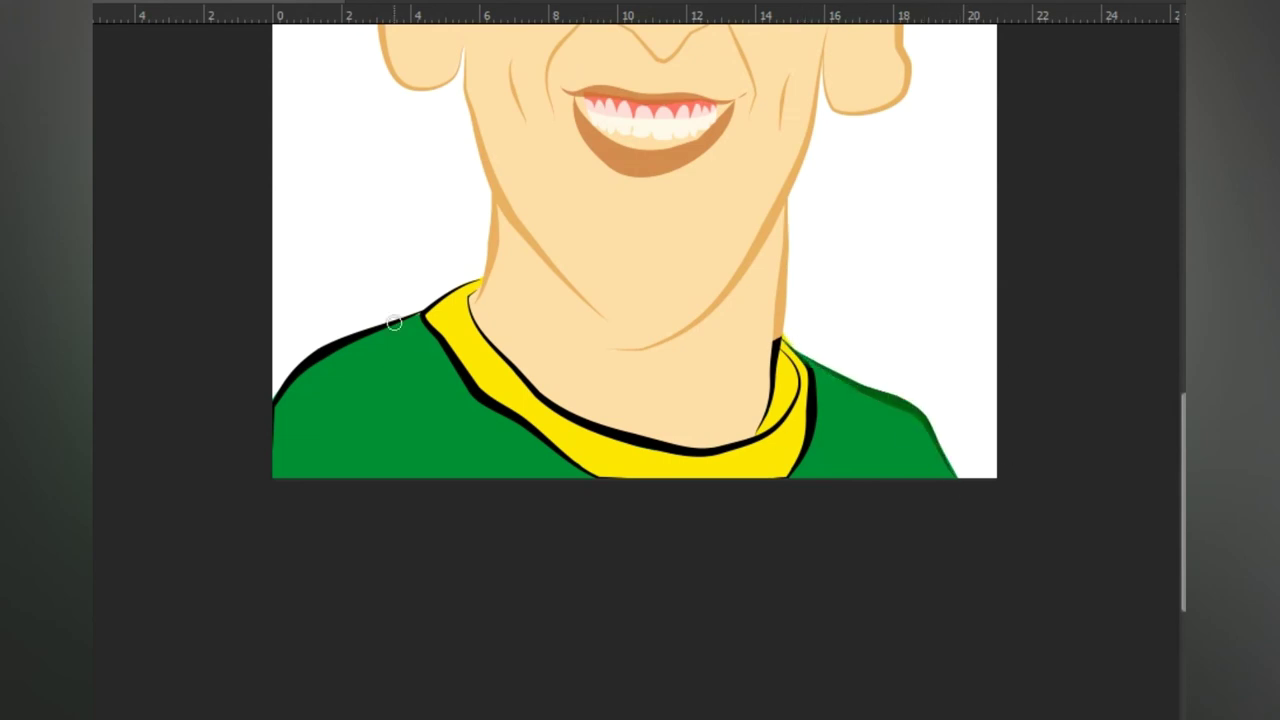
drag(394, 323, 300, 374)
Step: Recolour the collar's black outlines in dark yellow, with darker tan where the neck line meets the collar
key(Return)
drag(782, 339, 772, 378)
drag(800, 362, 812, 390)
mouse_move(774, 430)
mouse_down()
mouse_move(672, 447)
mouse_move(501, 364)
mouse_move(472, 279)
mouse_move(426, 314)
mouse_move(528, 424)
mouse_up()
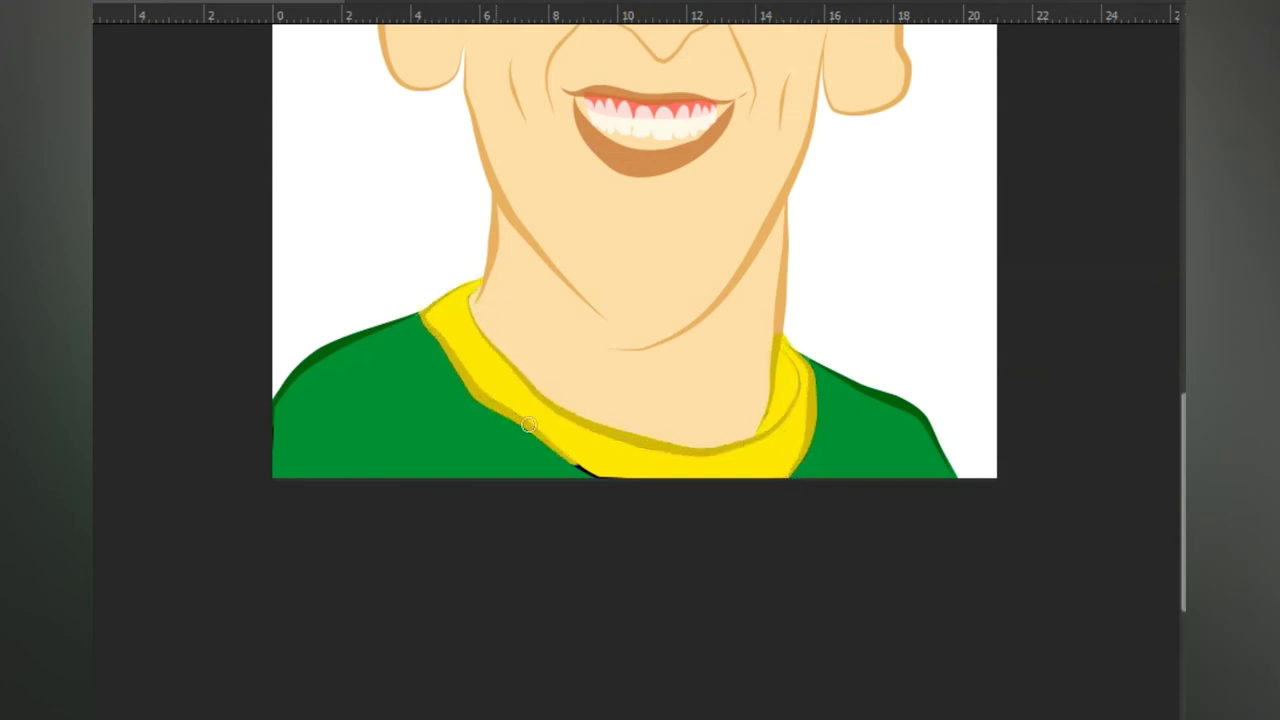
Step: Try painting near-white over the teeth and gum area inside the mouth
click(961, 156)
key(Return)
key(ctrl+plus)
key(ctrl+plus)
key(ctrl+plus)
drag(1034, 209, 990, 715)
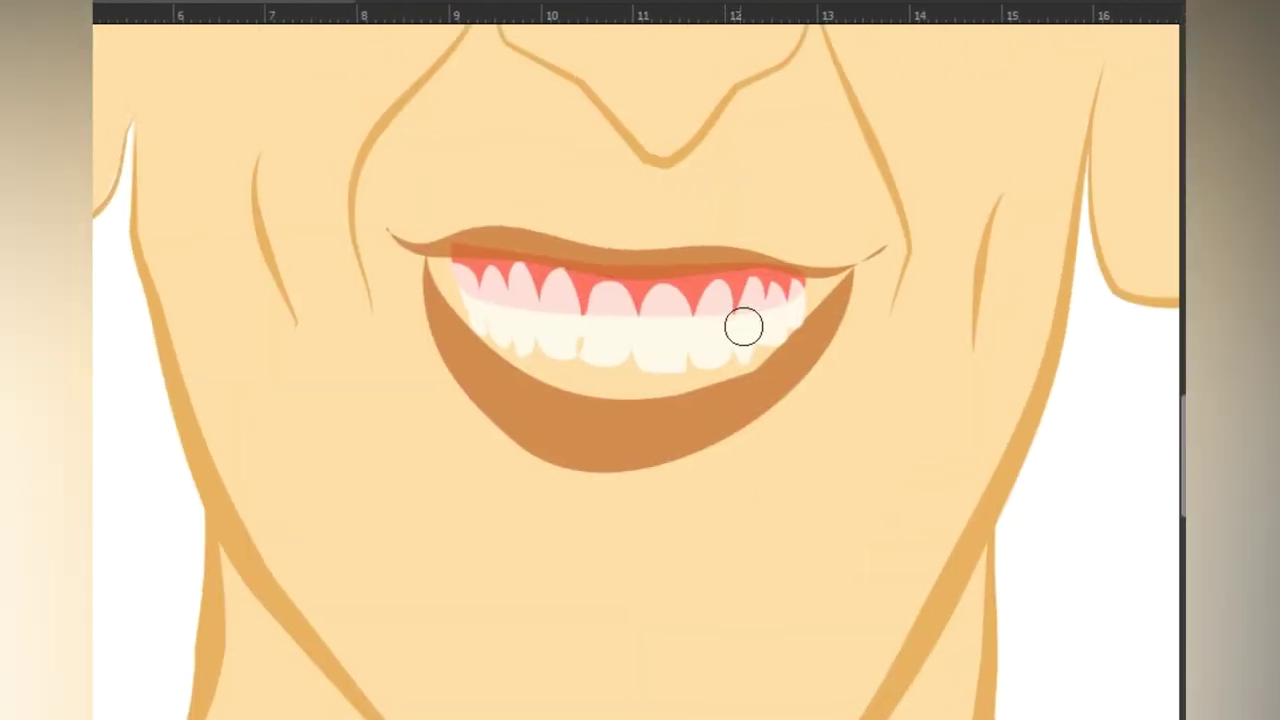
drag(546, 341, 566, 325)
key(v)
key(ctrl+0)
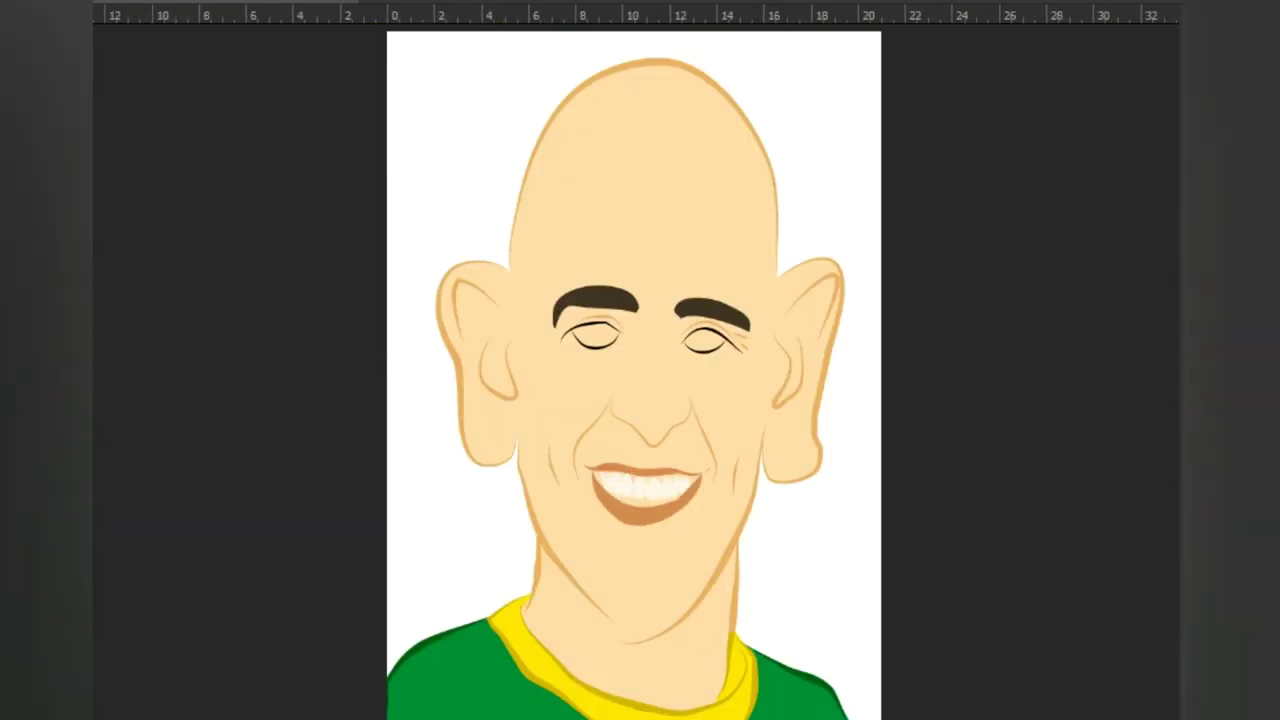
Step: Paint near-white over the pink-tinted upper part of the teeth, keeping the red gums between them
key(ctrl+plus)
key(ctrl+plus)
key(ctrl+plus)
drag(900, 554, 895, 225)
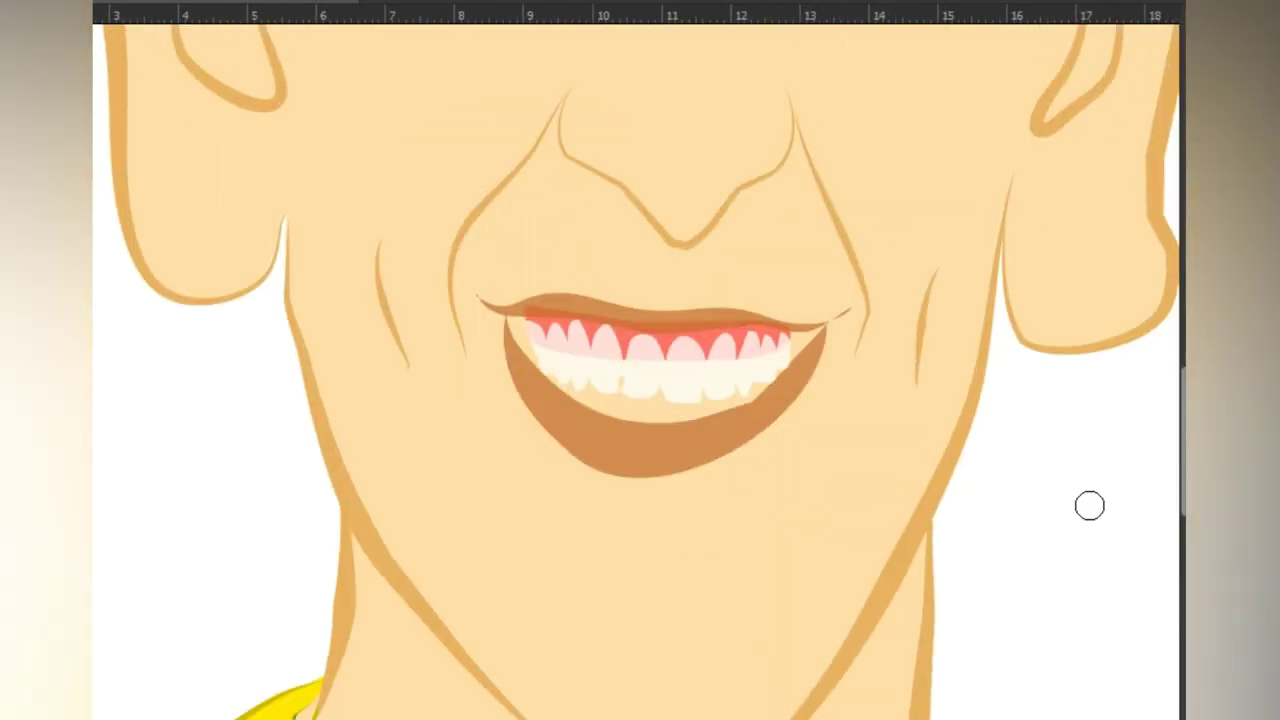
key(bracketleft)
key(bracketleft)
key(bracketleft)
key(bracketleft)
key(ctrl+plus)
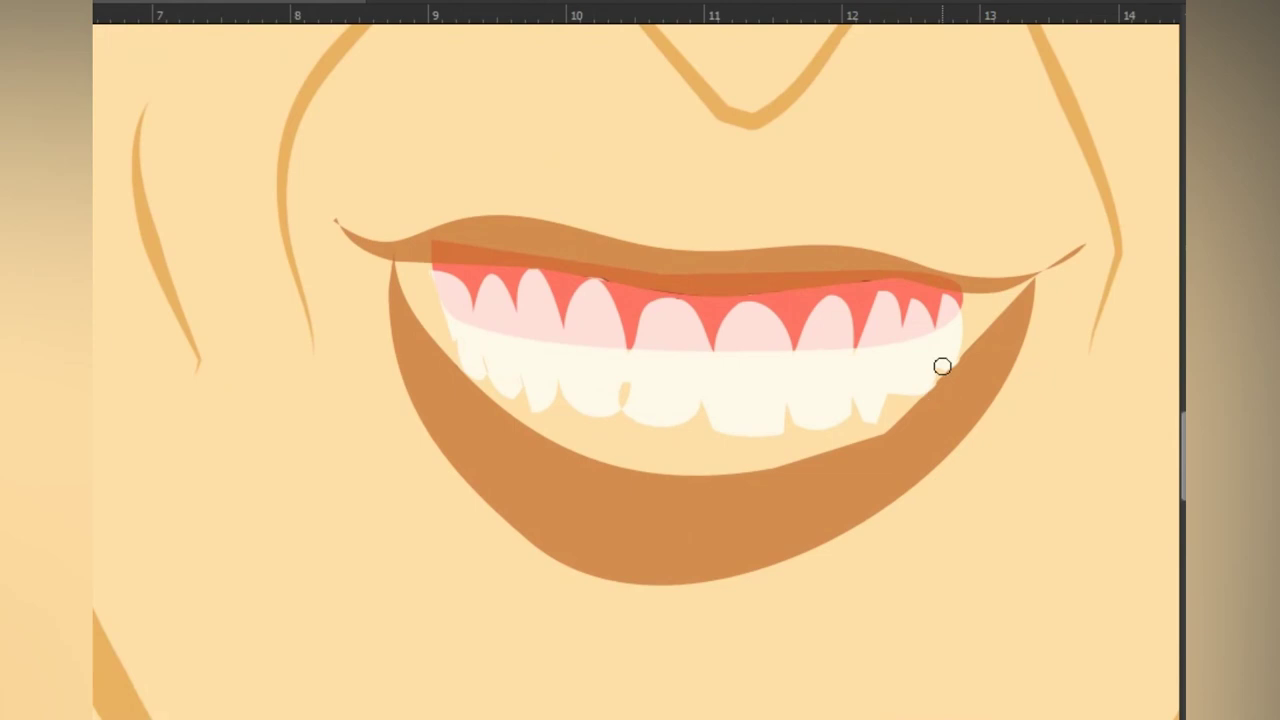
key(ctrl+h)
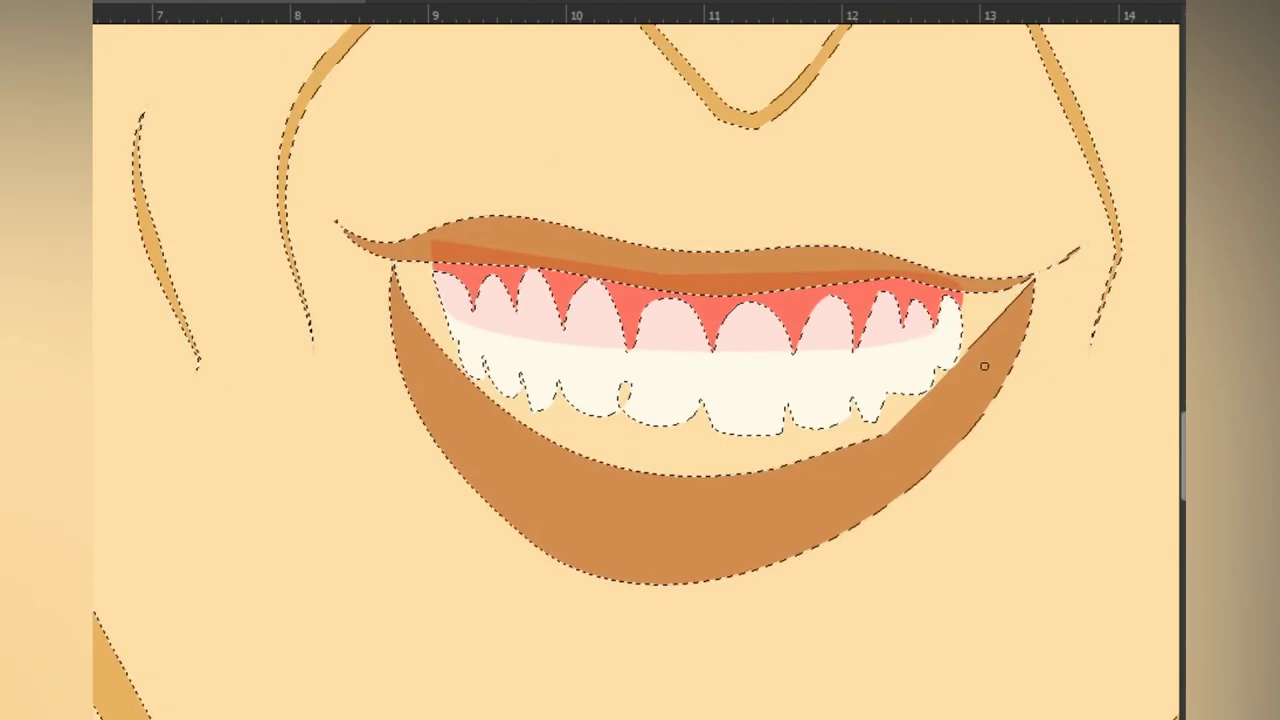
mouse_move(912, 327)
mouse_down()
mouse_move(854, 375)
mouse_move(832, 318)
mouse_move(838, 343)
mouse_move(785, 383)
mouse_move(735, 358)
mouse_move(682, 367)
mouse_move(641, 347)
mouse_move(527, 345)
mouse_move(603, 334)
mouse_move(541, 347)
mouse_move(479, 324)
mouse_move(438, 282)
mouse_move(513, 339)
mouse_move(455, 292)
mouse_up()
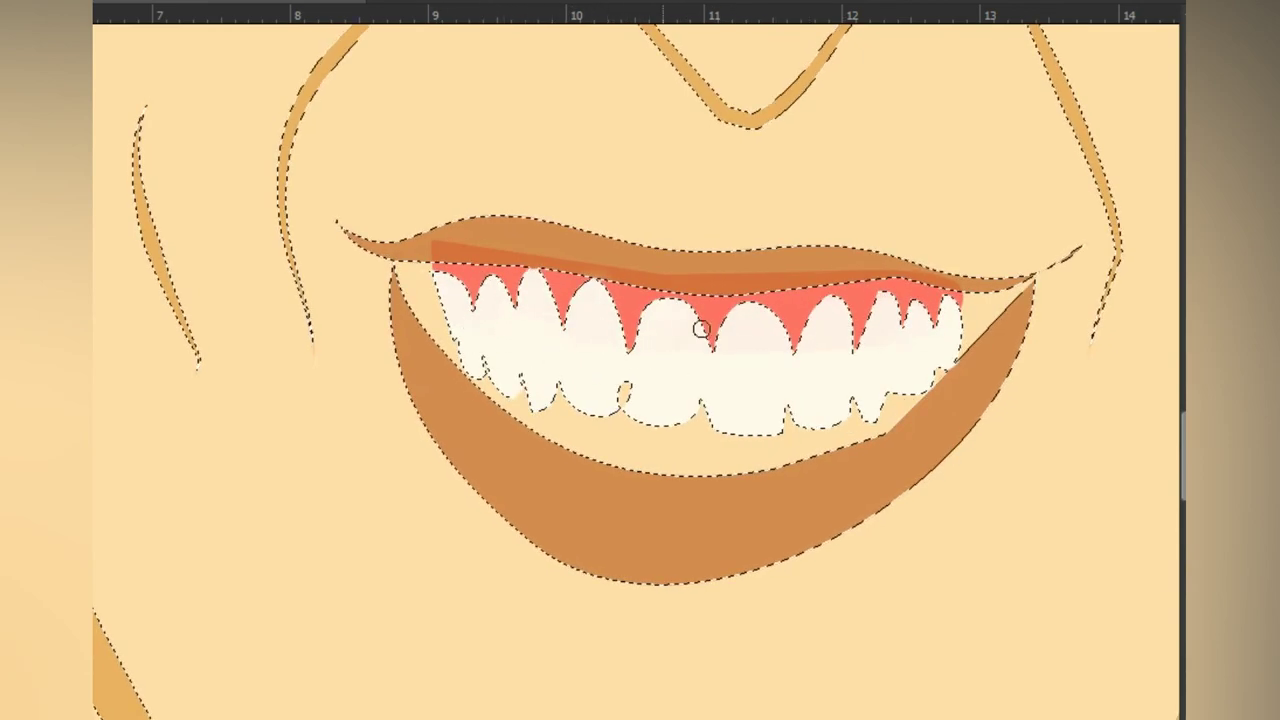
Step: Paint the upper lip solid brown over the red gum overlap and clear the selection
mouse_move(994, 271)
mouse_down()
mouse_move(691, 282)
mouse_move(449, 251)
mouse_up()
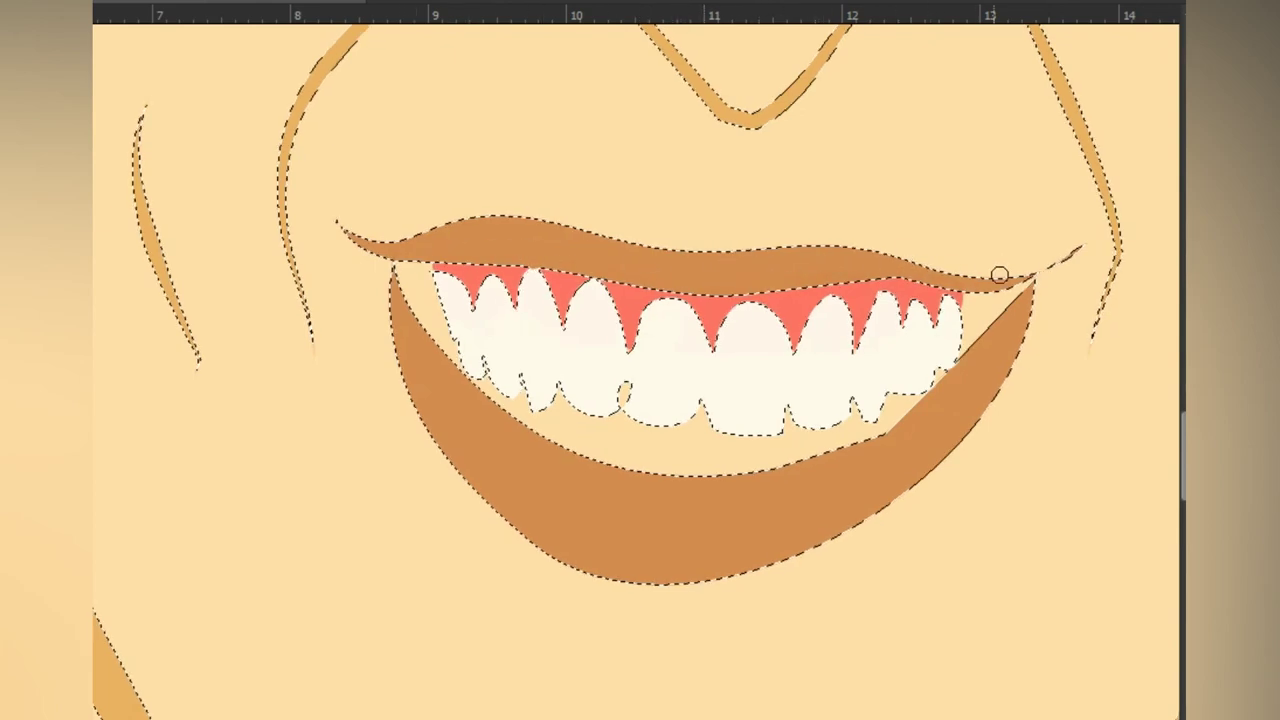
key(ctrl+0)
key(ctrl+d)
key(v)
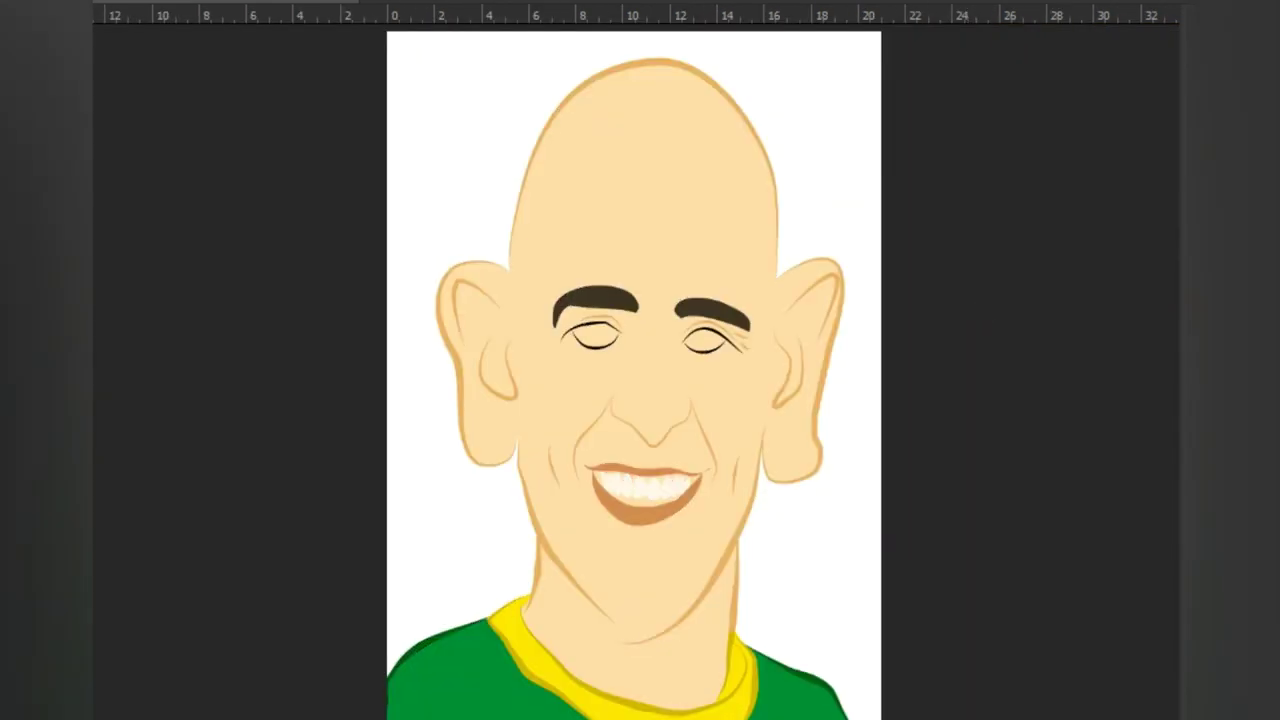
Step: Outline the mouth opening with a closed path between the two lips and fill it with black
key(ctrl+plus)
key(ctrl+plus)
key(ctrl+plus)
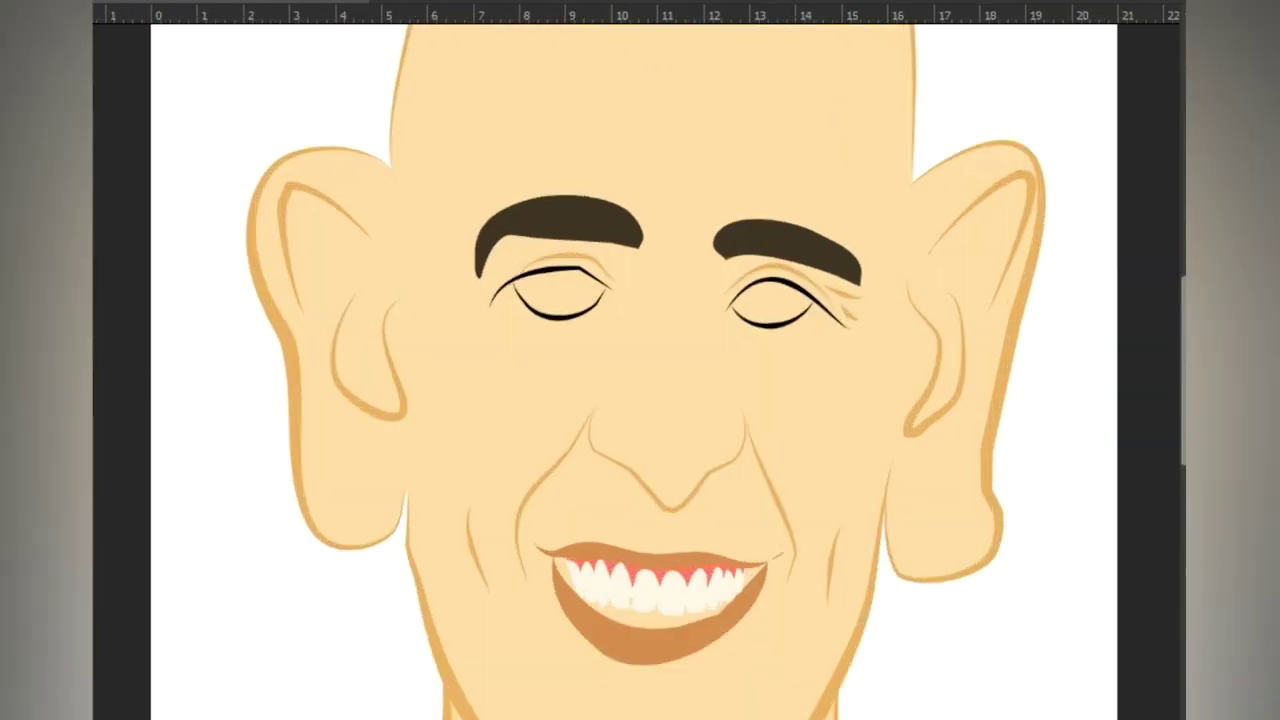
drag(717, 628, 797, 331)
key(b)
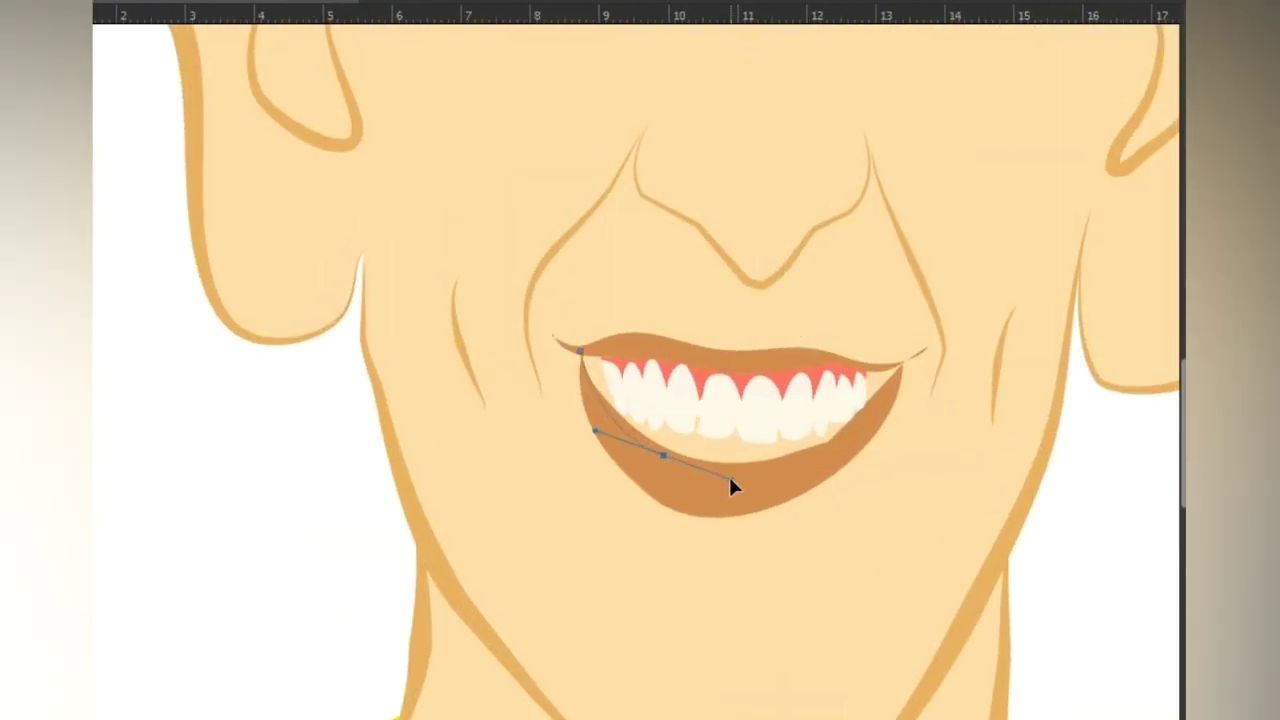
click(899, 371)
click(799, 426)
drag(799, 426, 817, 459)
click(900, 362)
drag(632, 368, 602, 356)
click(580, 351)
right_click(670, 421)
click(715, 249)
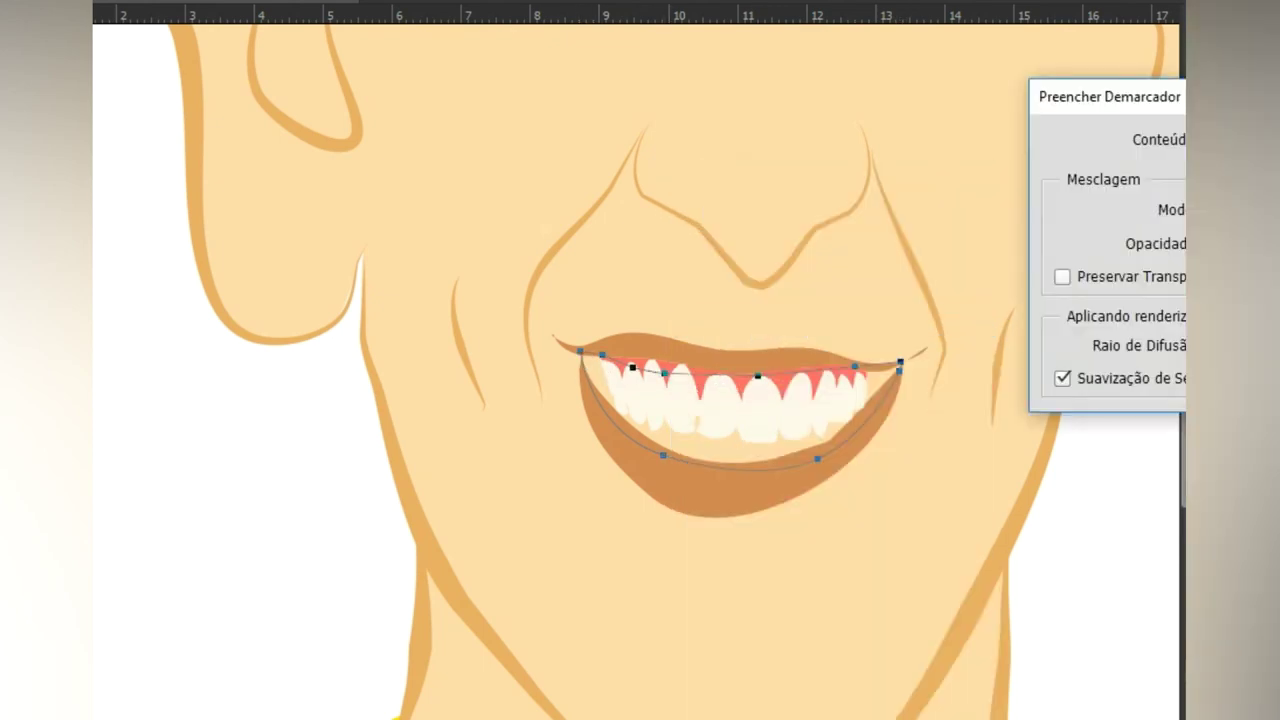
key(Return)
Step: Select the line art's painted areas, repaint the teeth near-white and cover the dark overlap on the lower lip in brown
ctrl+click(1230, 500)
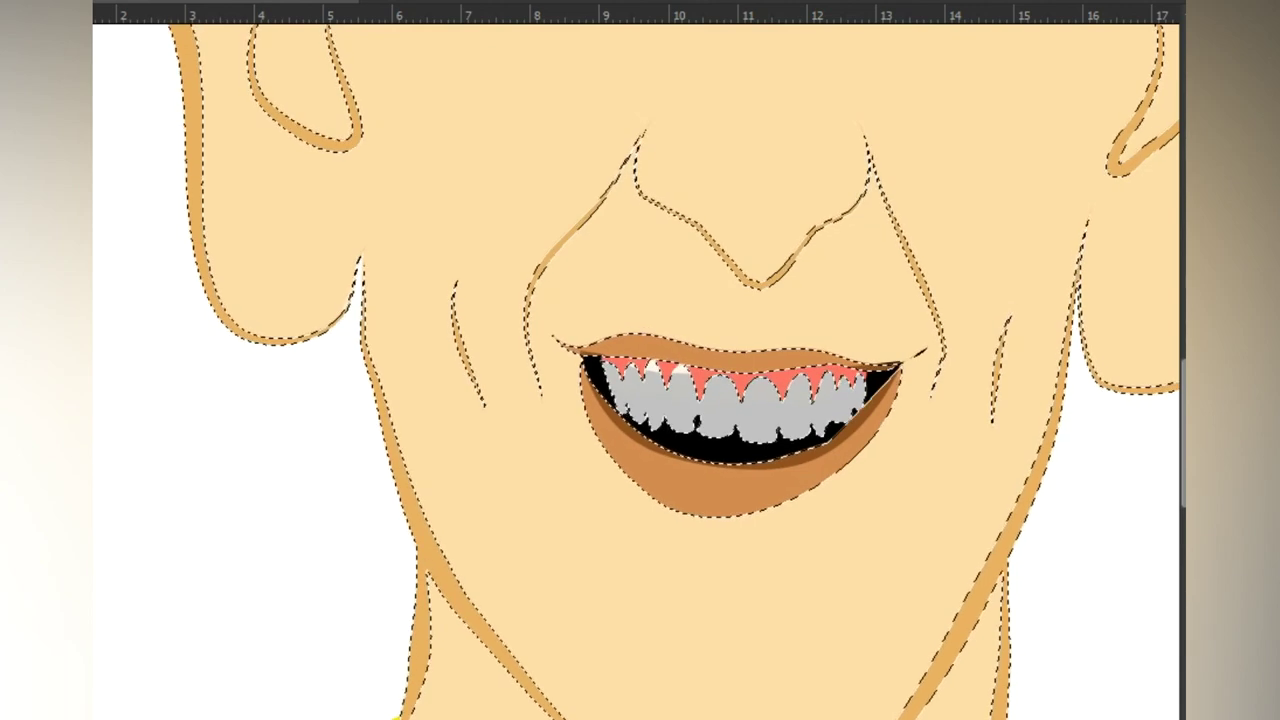
mouse_move(745, 398)
mouse_down()
mouse_move(627, 403)
mouse_move(720, 417)
mouse_move(852, 392)
mouse_move(706, 386)
mouse_move(637, 403)
mouse_move(748, 371)
mouse_up()
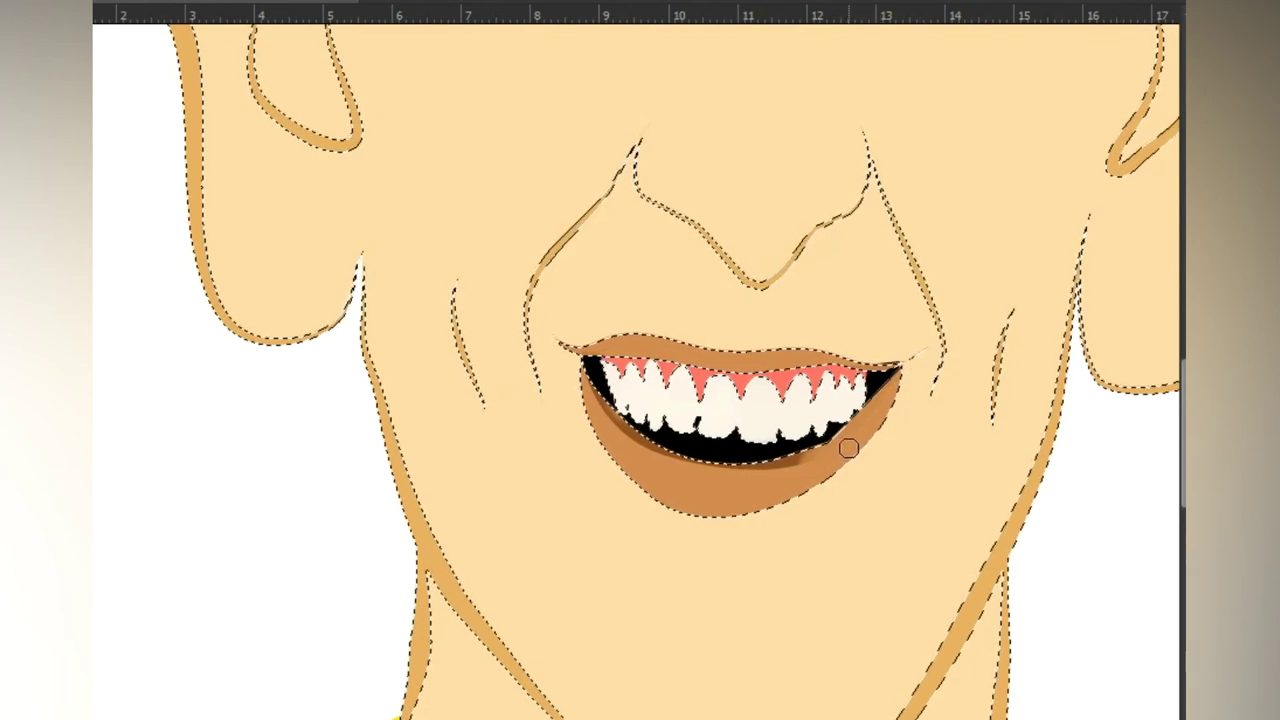
mouse_move(723, 473)
mouse_down()
mouse_move(649, 449)
mouse_move(574, 380)
mouse_up()
key(ctrl+d)
key(ctrl+0)
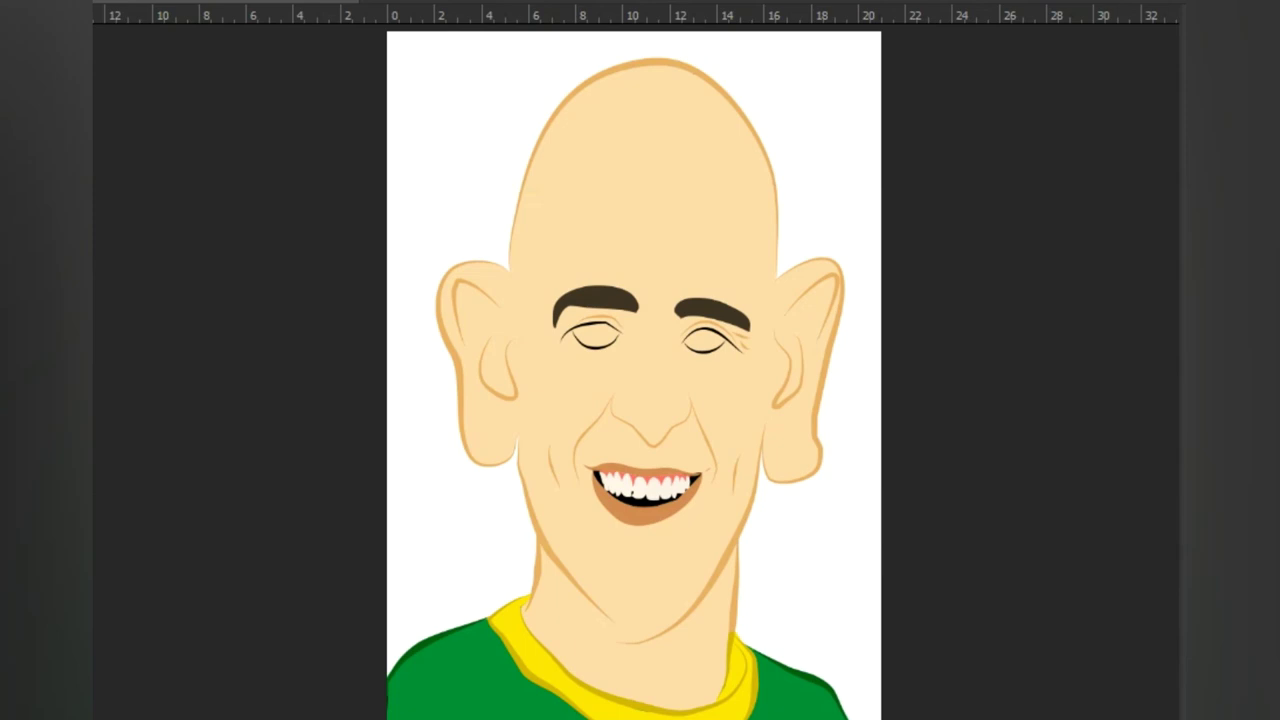
Step: Outline the inside of the eye on the picture's right side with a closed path and fill it with white
key(ctrl+plus)
key(ctrl+plus)
key(ctrl+plus)
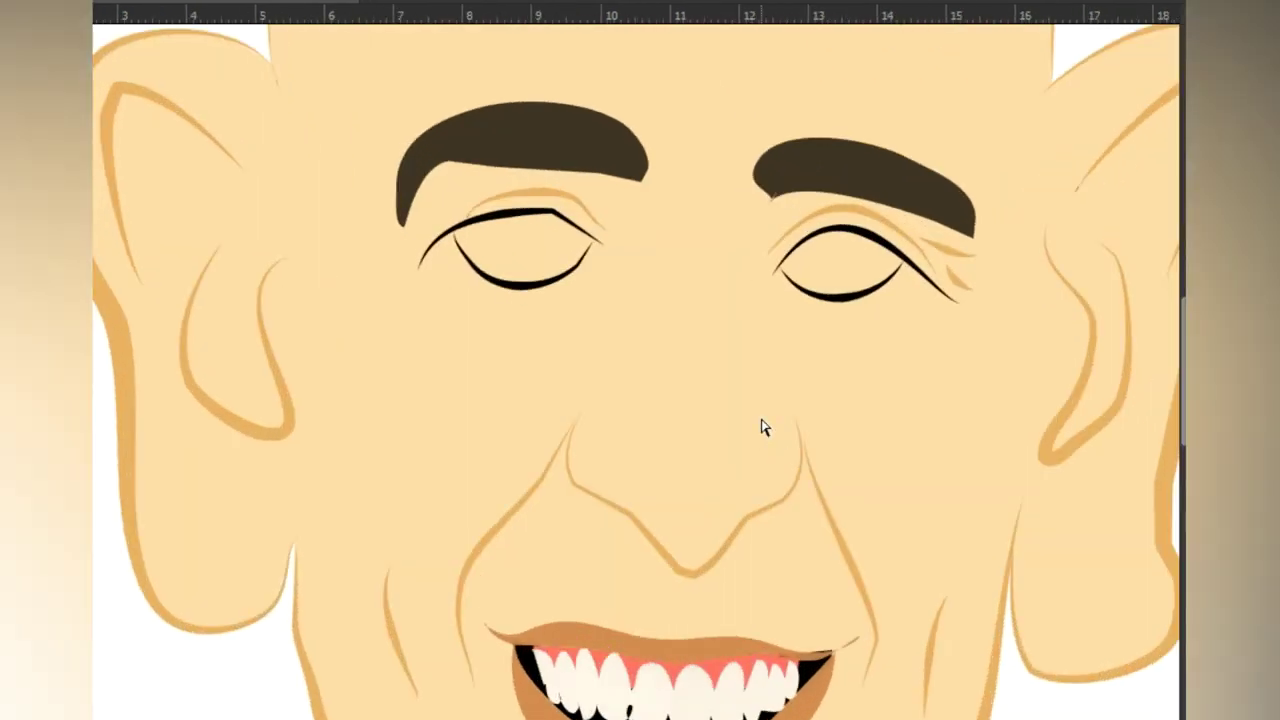
click(826, 229)
drag(909, 222, 901, 176)
click(916, 272)
drag(868, 249, 864, 262)
drag(1000, 232, 971, 257)
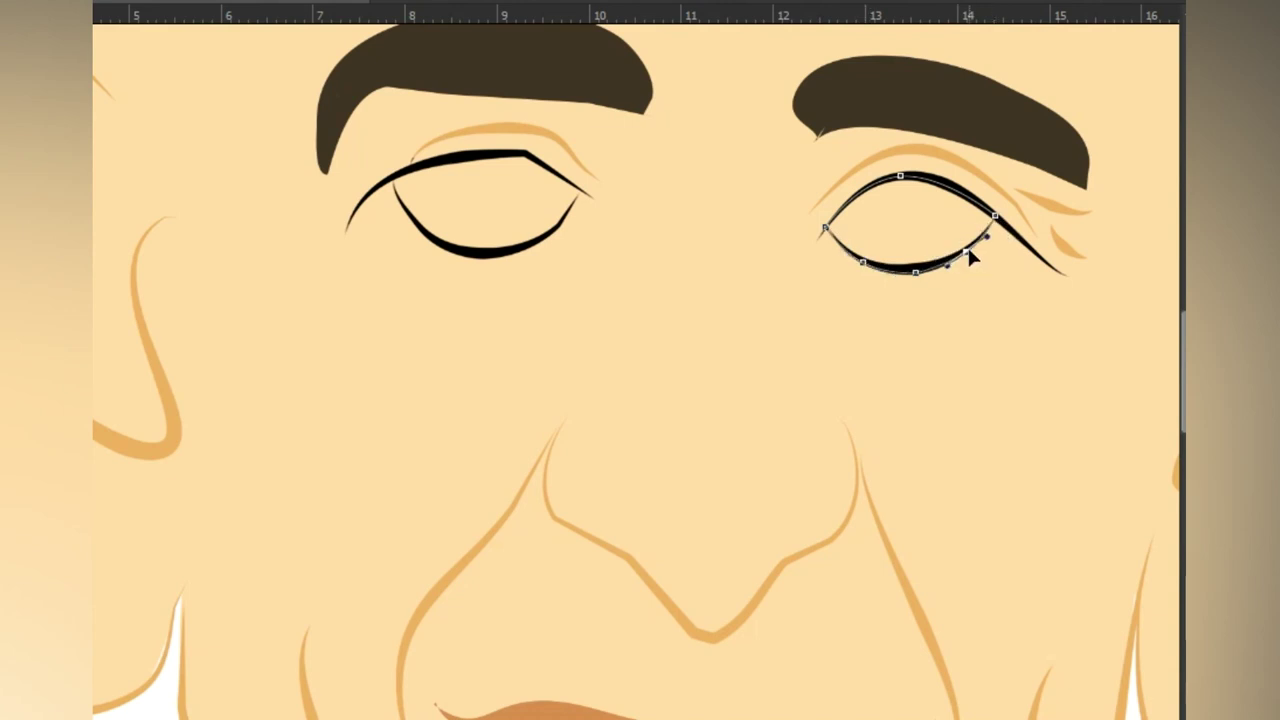
right_click(971, 257)
click(1045, 323)
key(Return)
key(Return)
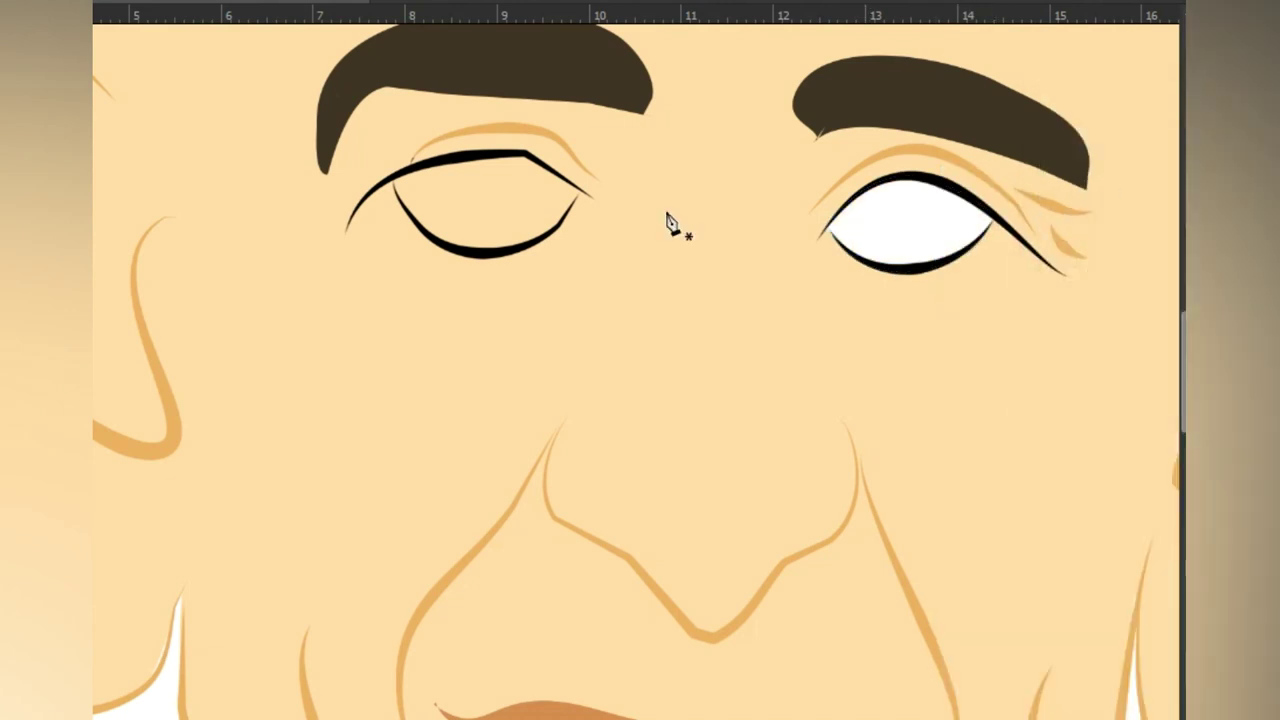
Step: Outline the inside of the eye on the picture's left side with a closed path and fill it with white
click(582, 191)
click(391, 177)
drag(508, 152, 547, 156)
click(582, 191)
drag(497, 190, 478, 250)
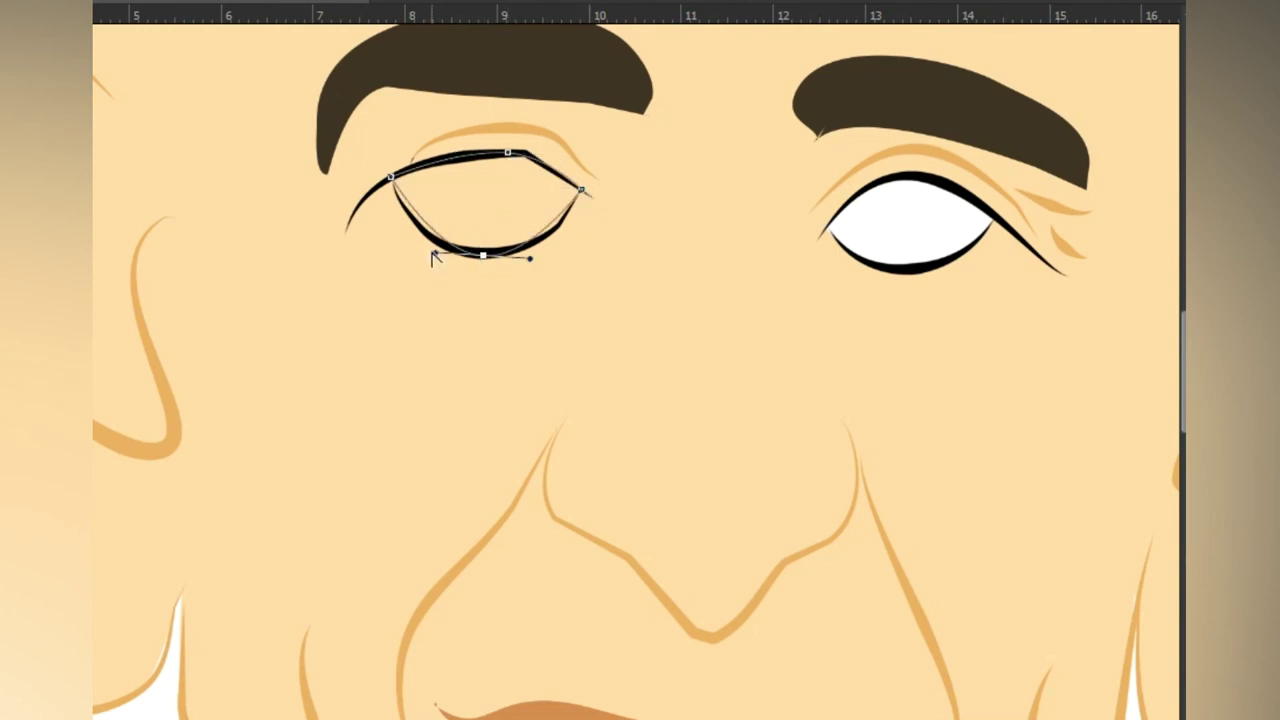
right_click(535, 200)
click(600, 334)
key(Return)
key(Return)
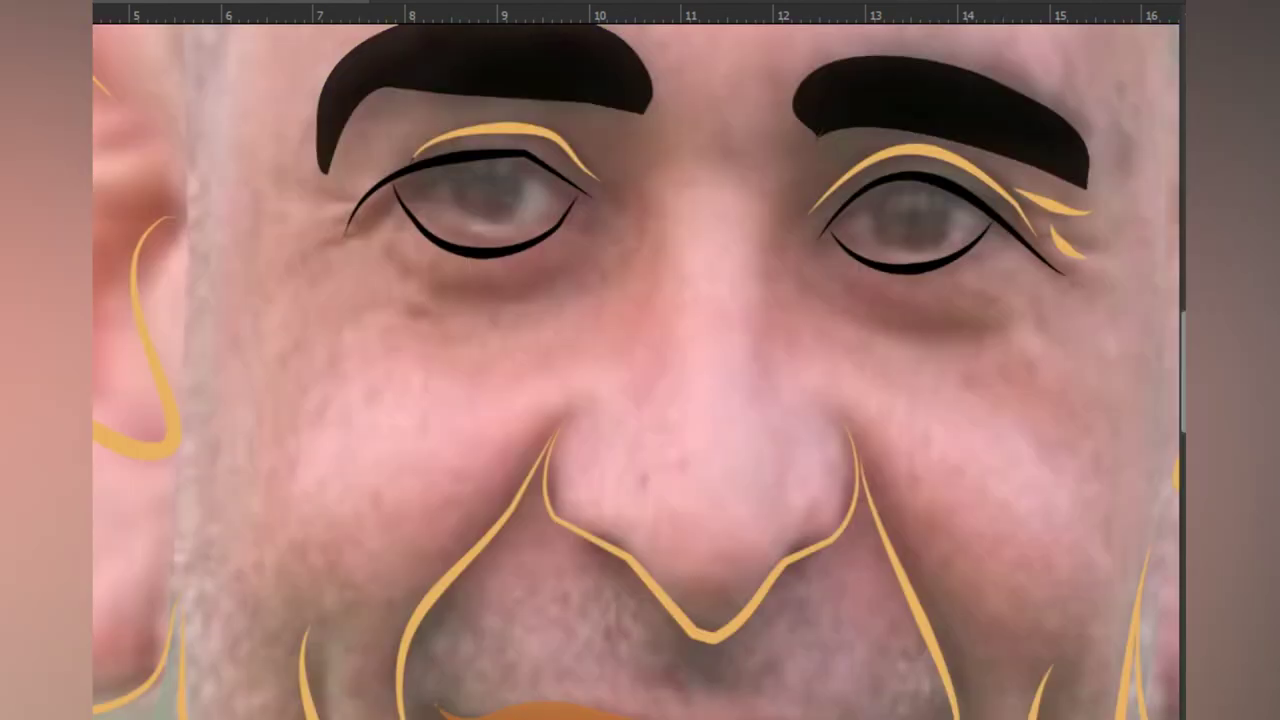
Step: Enlarge the brush and stamp a round dark brown iris between the two eyes
key(bracketright)
key(bracketright)
key(bracketright)
key(bracketright)
key(bracketright)
key(bracketright)
key(Return)
click(711, 177)
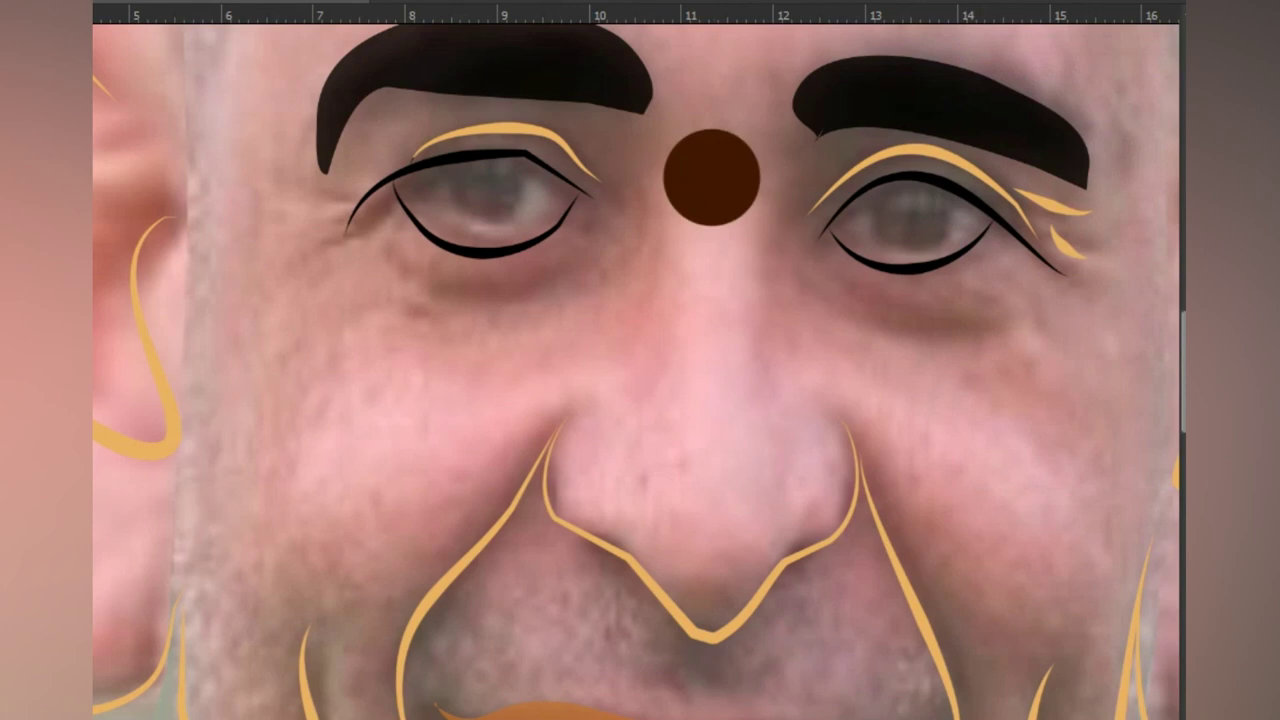
Step: Add a smaller black pupil at the centre of the brown iris and a small white highlight on its upper left
key(bracketleft)
key(bracketleft)
drag(1011, 266, 952, 442)
key(Return)
click(711, 176)
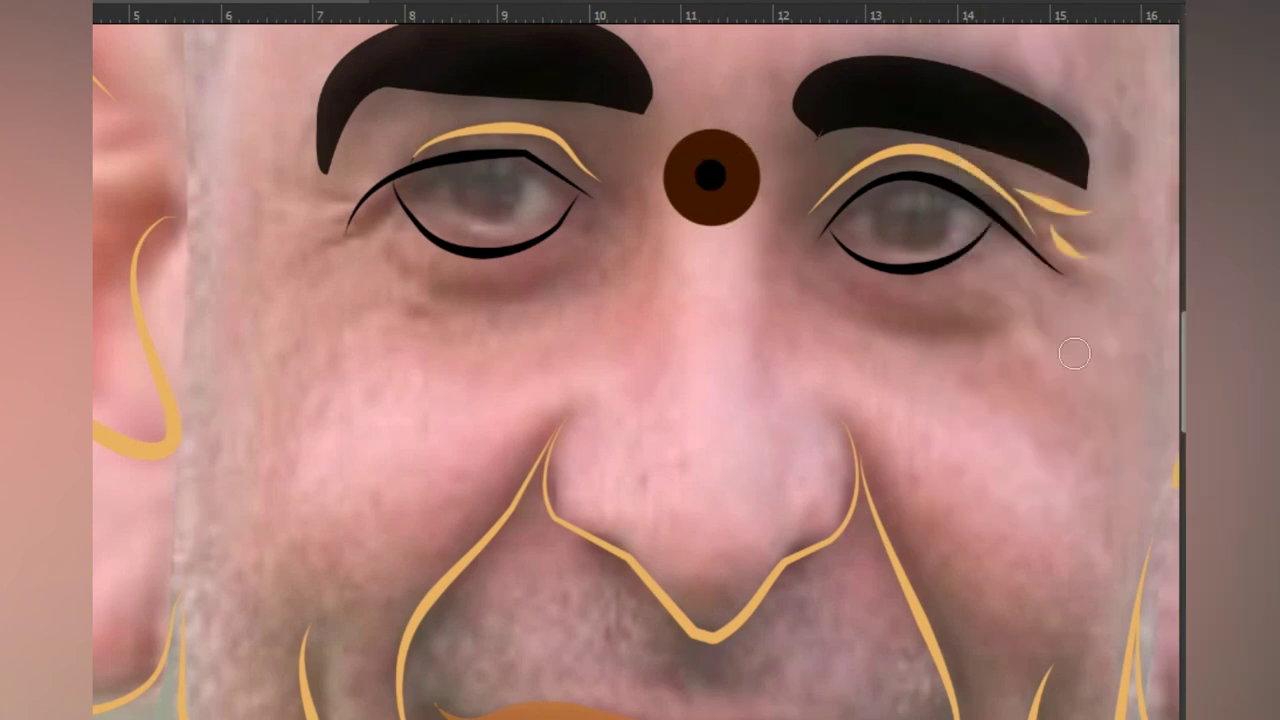
key(x)
click(697, 165)
Step: Shade the iris with soft lighter brown around the black pupil
drag(727, 133, 725, 147)
drag(713, 146, 707, 156)
mouse_move(692, 174)
mouse_down()
mouse_move(685, 186)
mouse_move(737, 185)
mouse_up()
drag(708, 186, 703, 197)
drag(729, 168, 738, 161)
mouse_move(626, 191)
click(409, 314)
key(ctrl+shift+z)
key(ctrl+shift+z)
key(ctrl+shift+z)
key(ctrl+shift+z)
key(ctrl+shift+z)
key(ctrl+shift+z)
key(ctrl+shift+z)
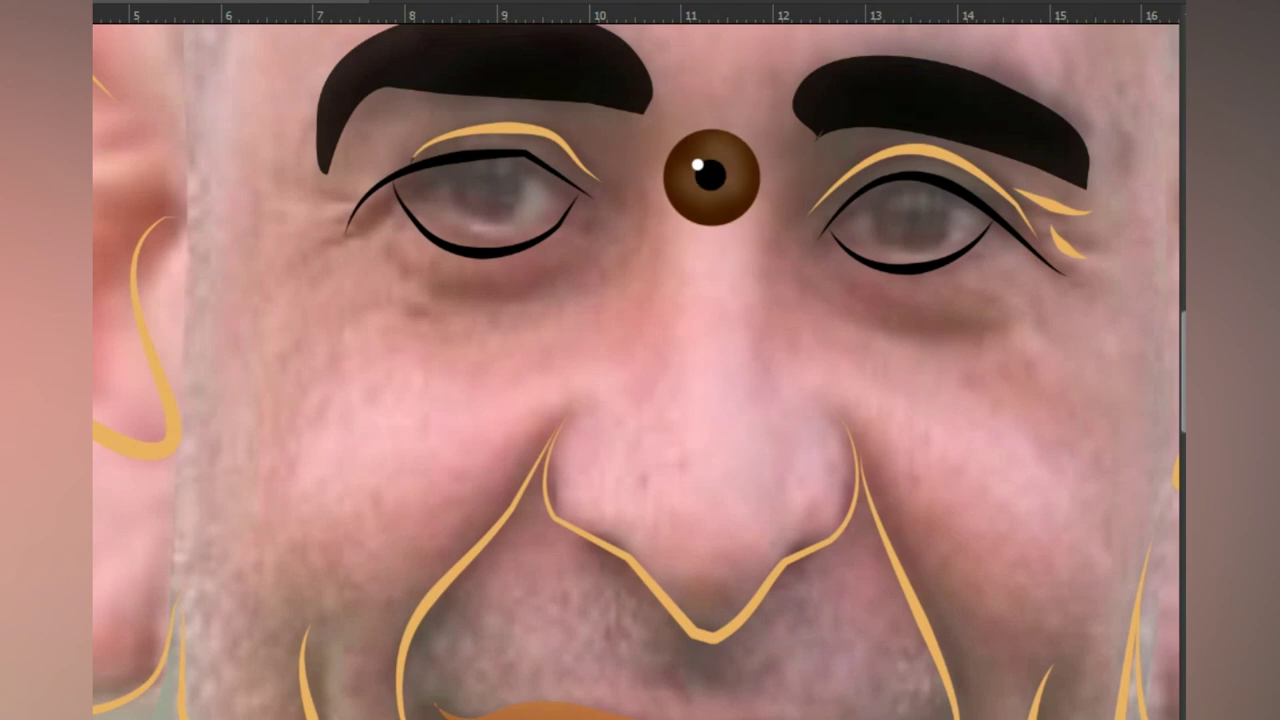
Step: Darken the outer rim of the iris with soft shading
mouse_move(688, 142)
mouse_down()
mouse_move(662, 185)
mouse_move(670, 206)
mouse_move(743, 215)
mouse_move(758, 173)
mouse_move(684, 145)
mouse_up()
click(545, 2)
mouse_move(575, 181)
click(409, 314)
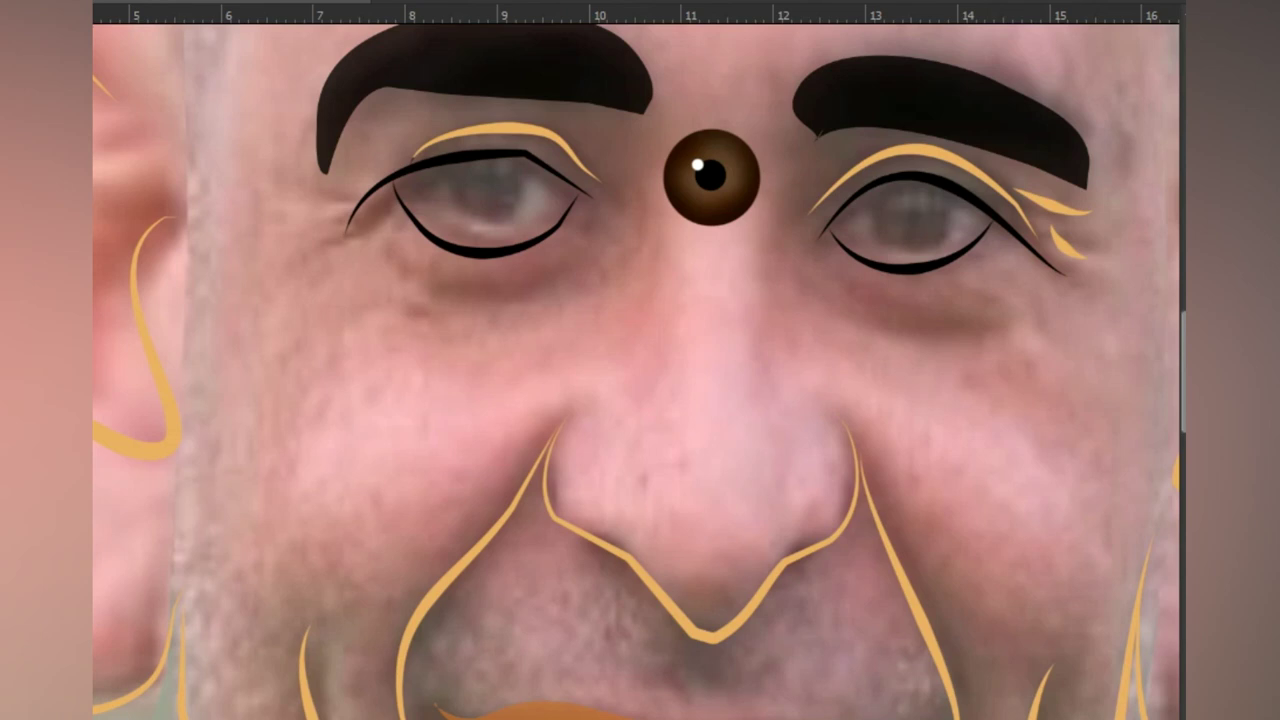
Step: Place a copy of the finished iris over each eye and clip the irises to the white eye shapes
drag(711, 177, 905, 205)
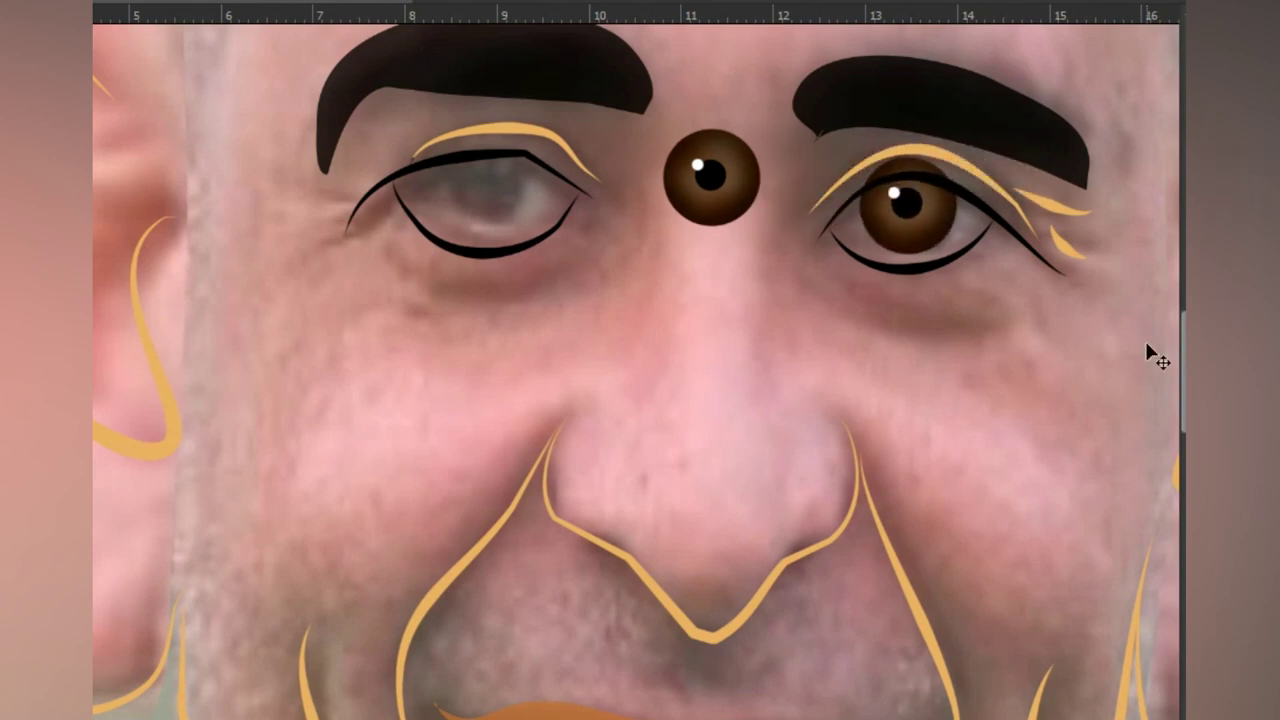
drag(743, 186, 520, 189)
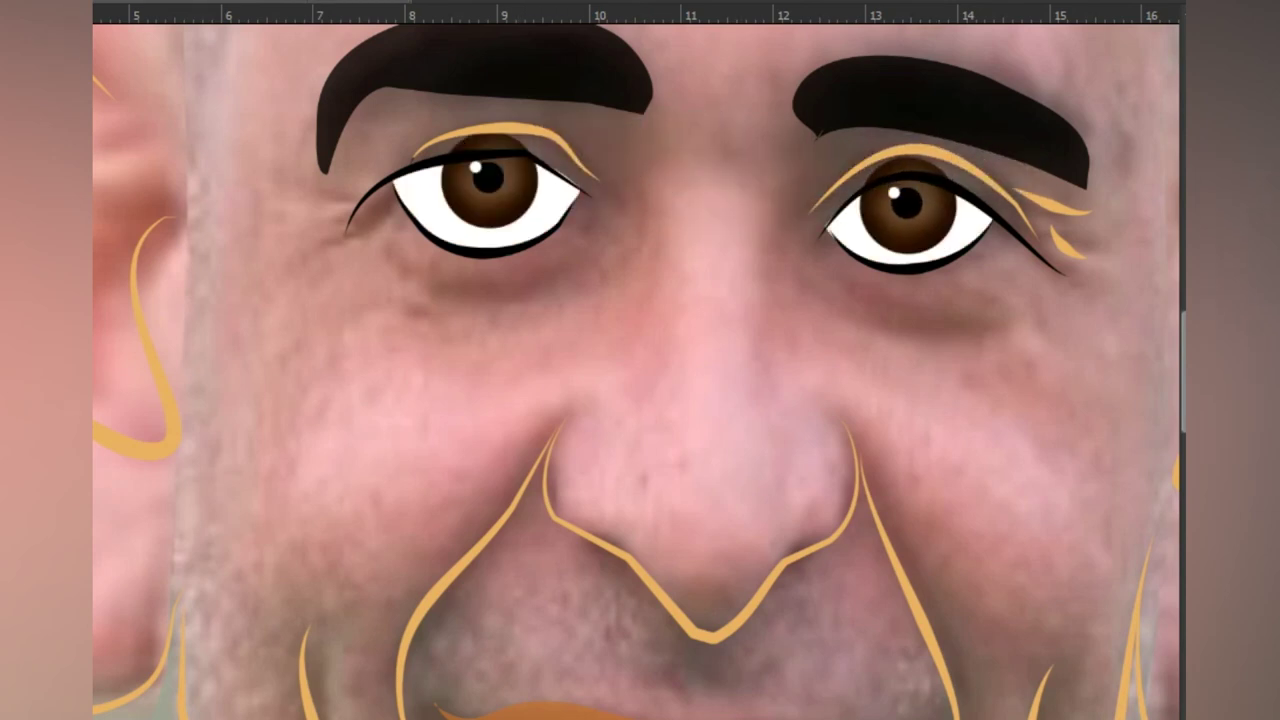
key(ctrl+alt+g)
key(ctrl+0)
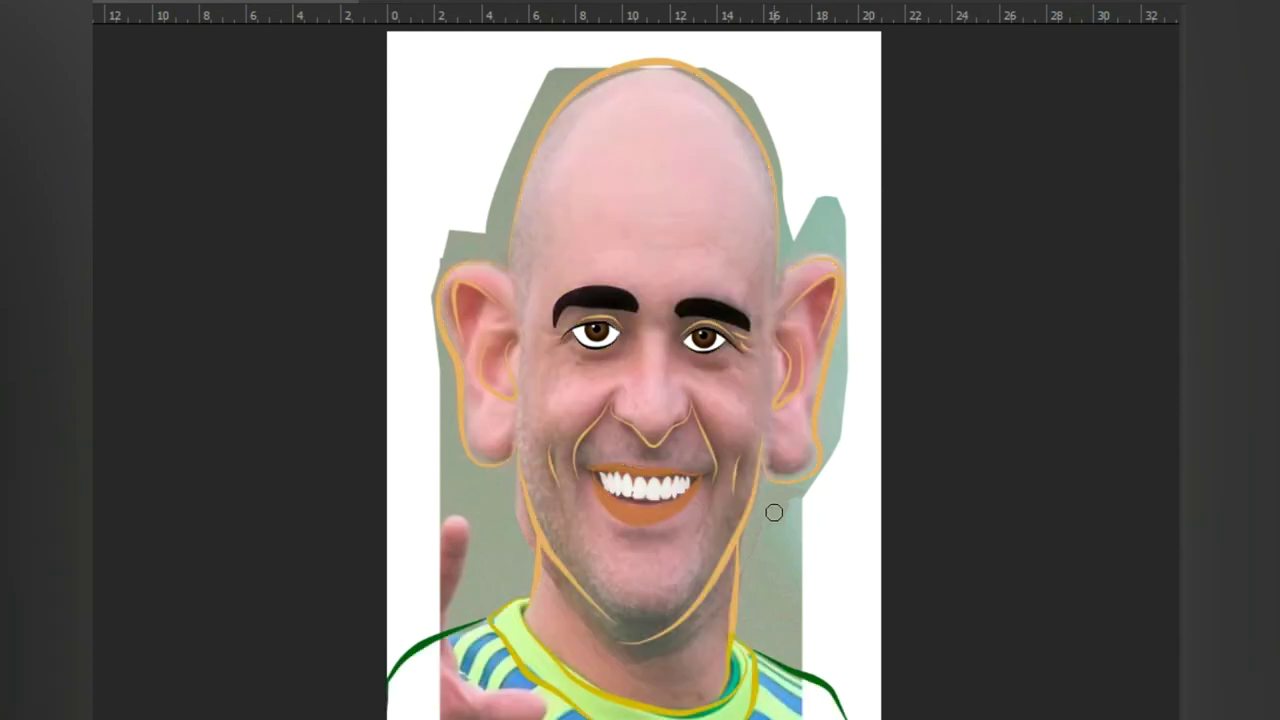
Step: Paint a black beard along the jaw, a moustache and a stroke below the lower lip, and reduce their opacity to 50%
mouse_move(755, 432)
mouse_down()
mouse_move(730, 543)
mouse_move(698, 586)
mouse_move(636, 632)
mouse_move(598, 612)
mouse_up()
mouse_move(526, 370)
mouse_down()
mouse_move(575, 572)
mouse_move(550, 458)
mouse_move(615, 605)
mouse_move(590, 600)
mouse_move(625, 622)
mouse_move(613, 571)
mouse_up()
drag(603, 522, 690, 528)
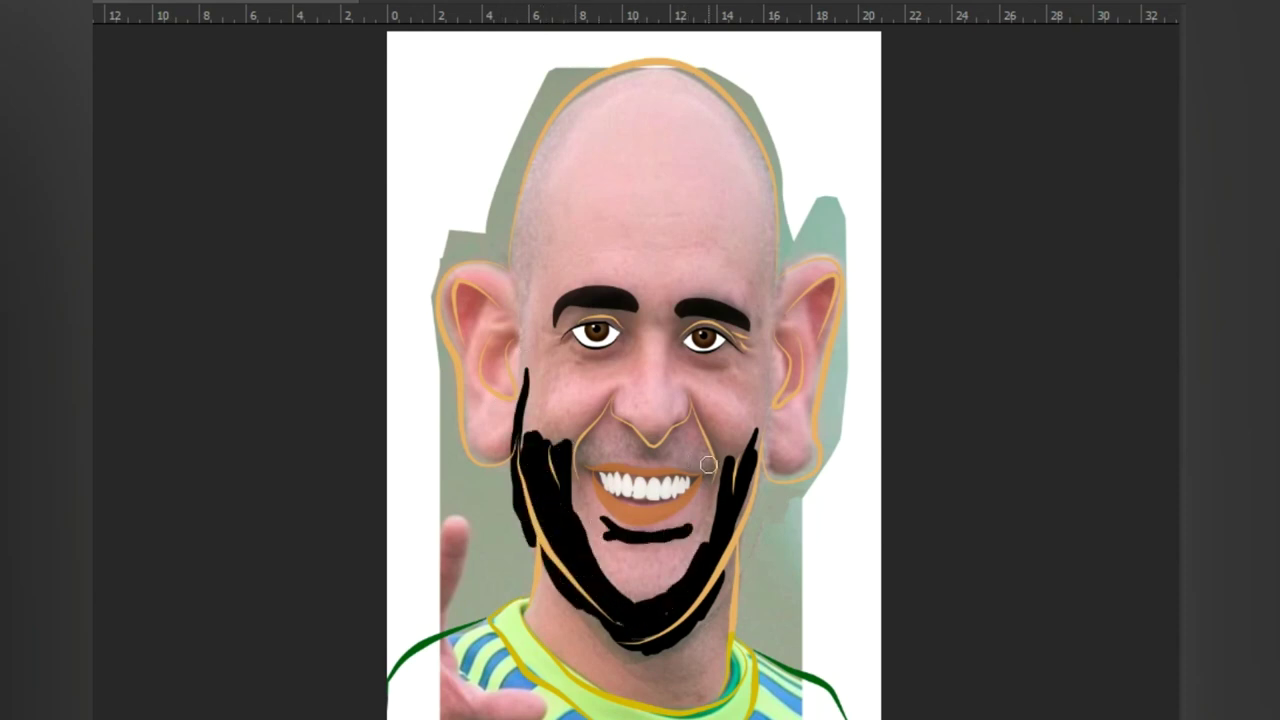
drag(634, 440, 715, 468)
mouse_move(578, 464)
mouse_down()
mouse_move(654, 459)
mouse_move(566, 500)
mouse_up()
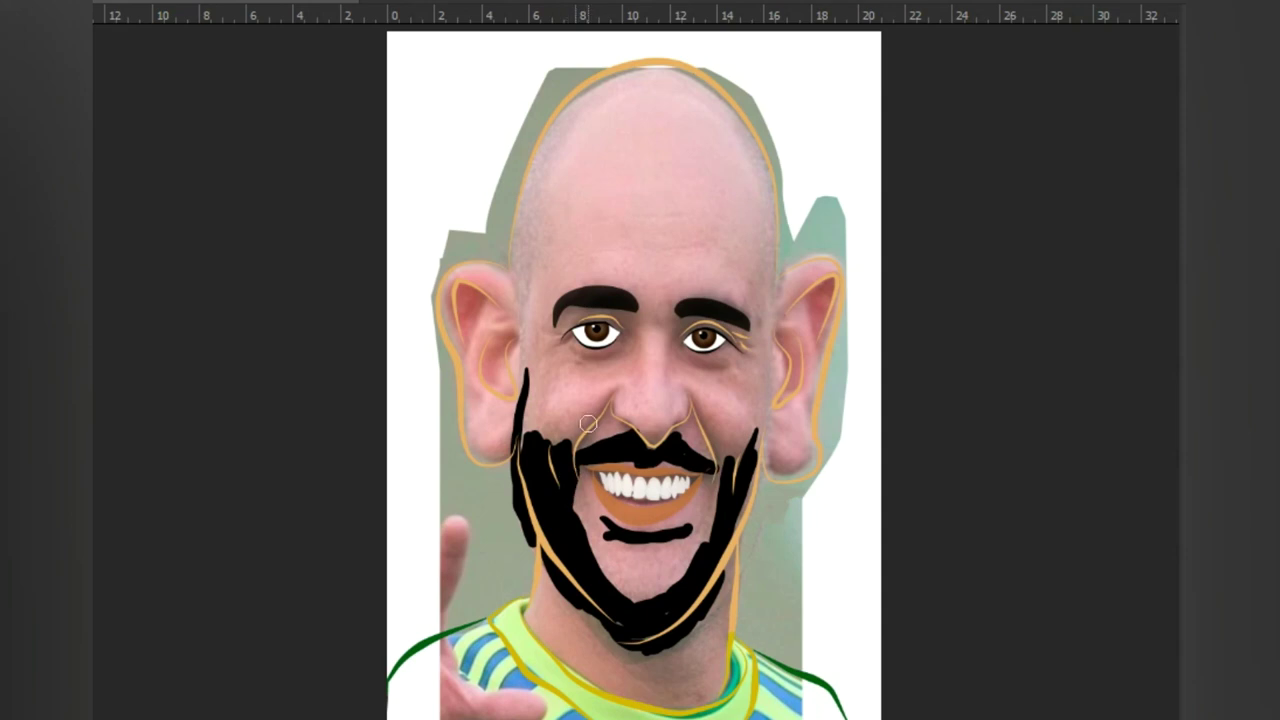
drag(710, 455, 752, 456)
key(5)
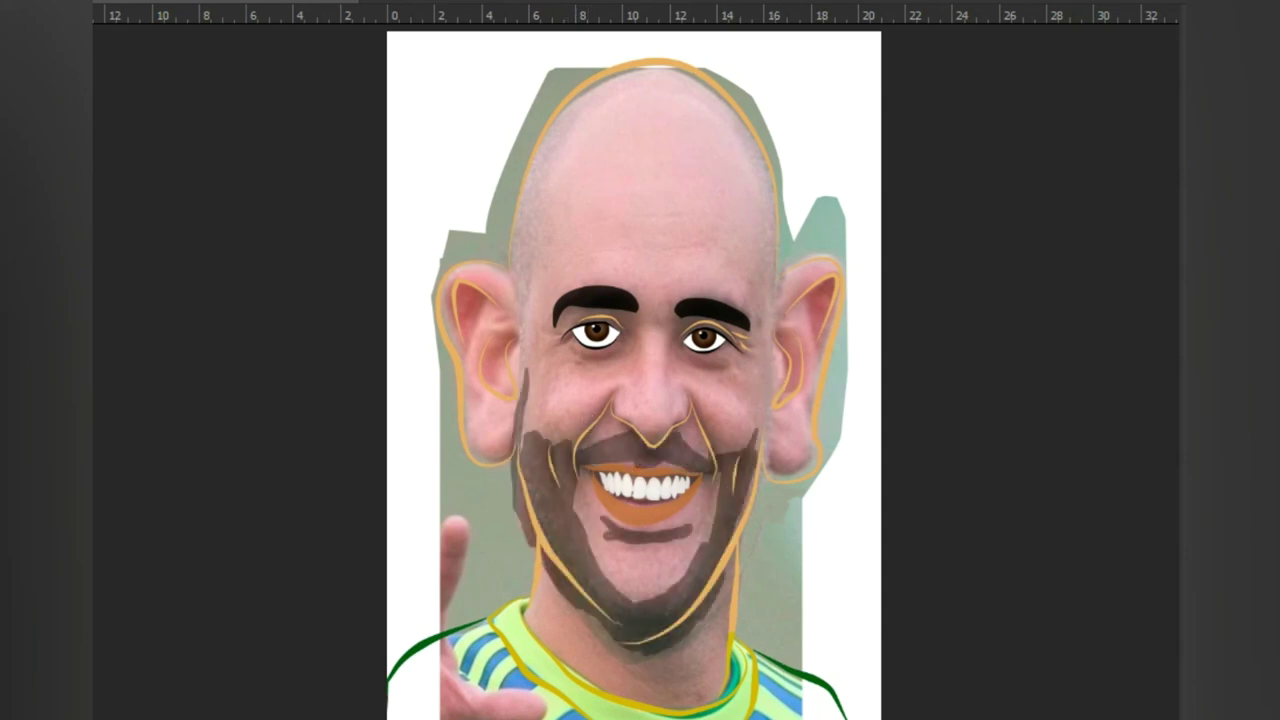